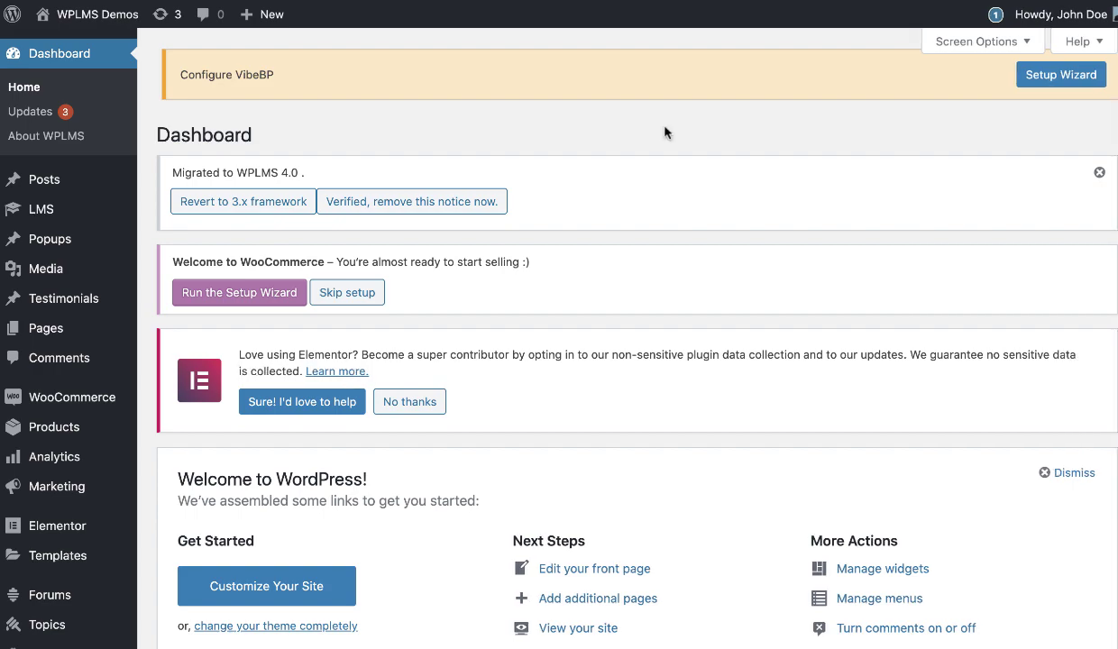
# - Open the Default course layout from the Vibe BP Course Layouts for editing with Elementor
pyautogui.scroll(-15, 664, 412)
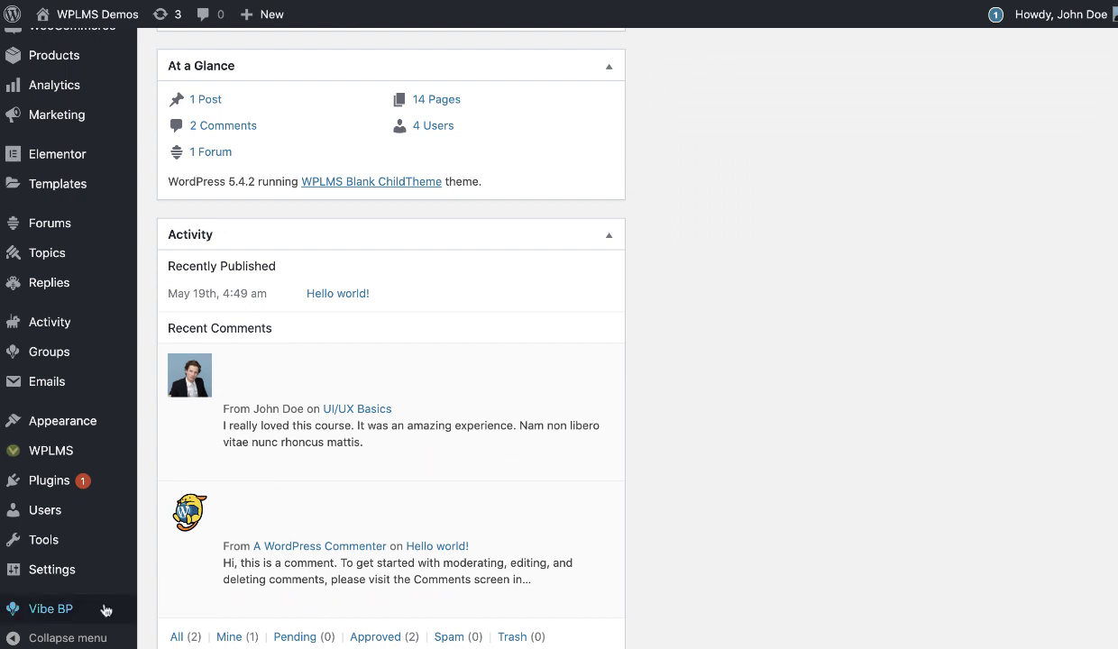
pyautogui.moveTo(88, 612)
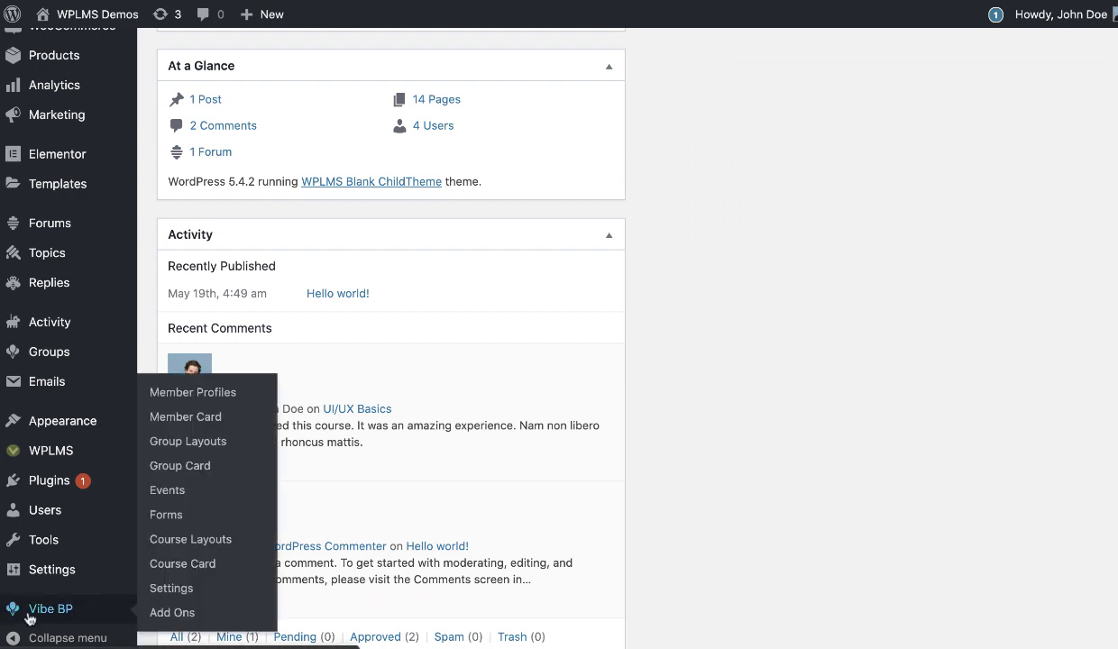
pyautogui.click(176, 541)
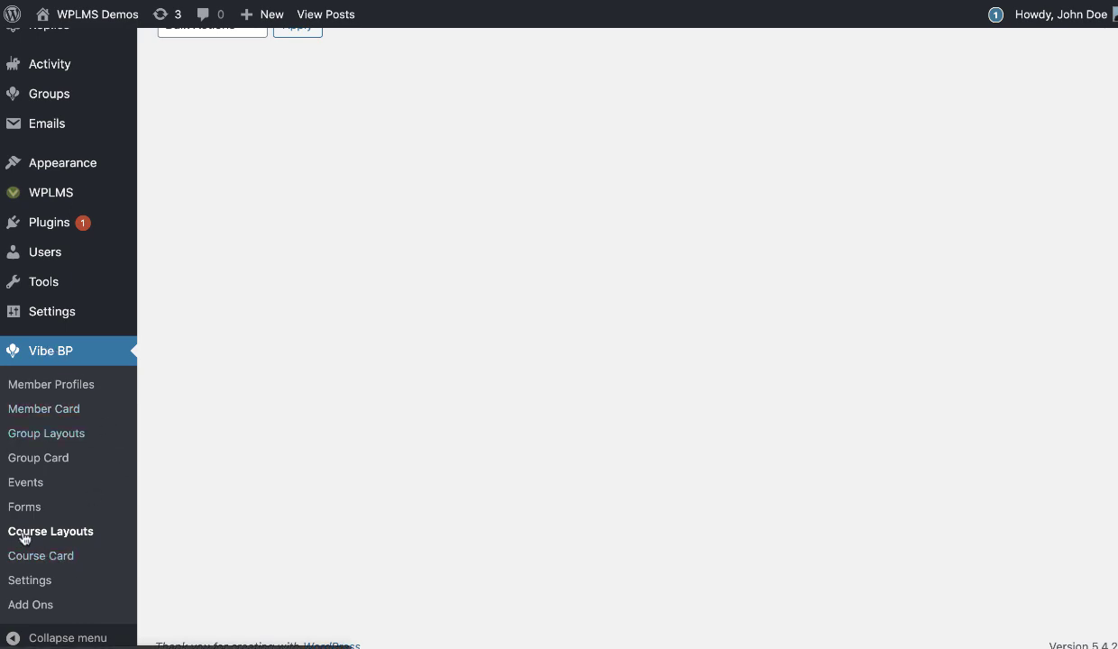
pyautogui.scroll(-2, 369, 558)
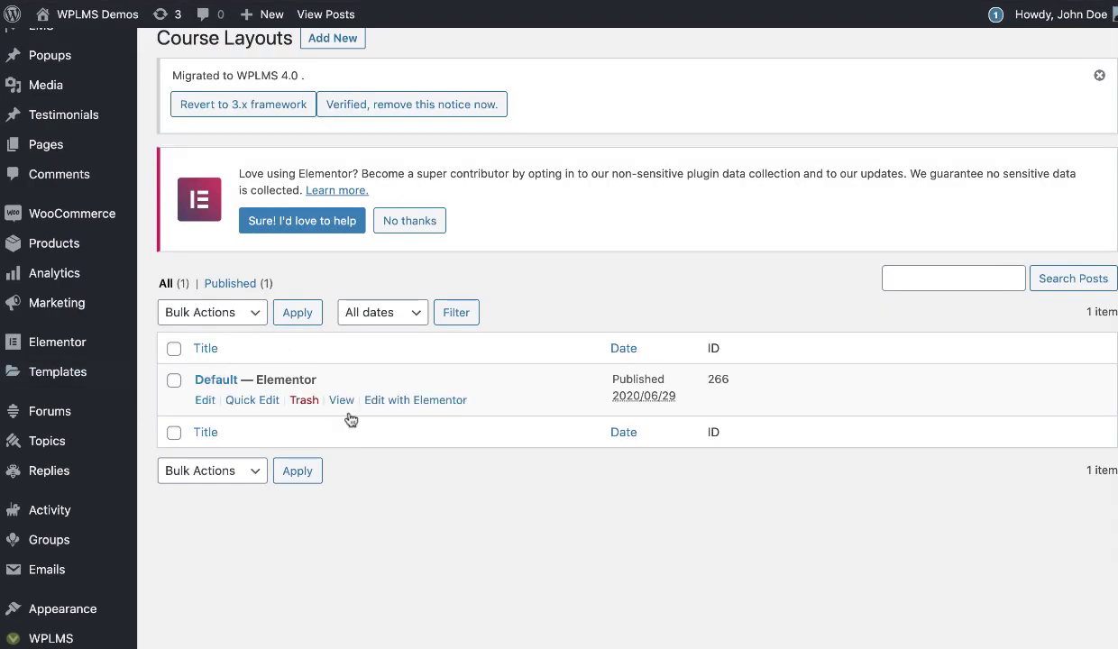
pyautogui.scroll(1, 326, 94)
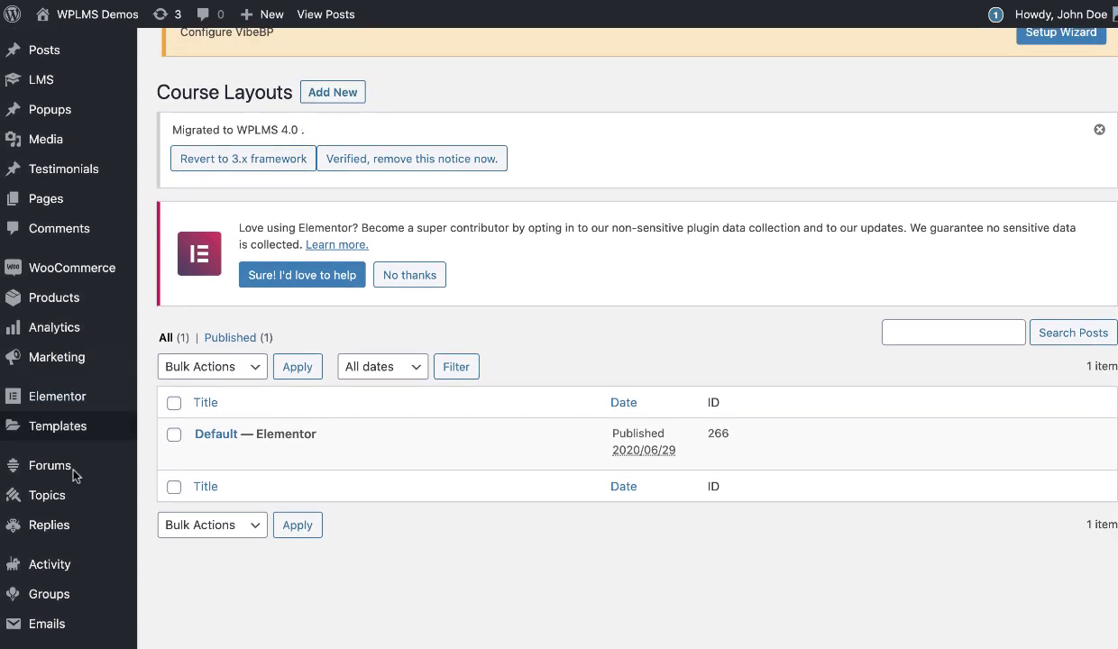
pyautogui.click(394, 456)
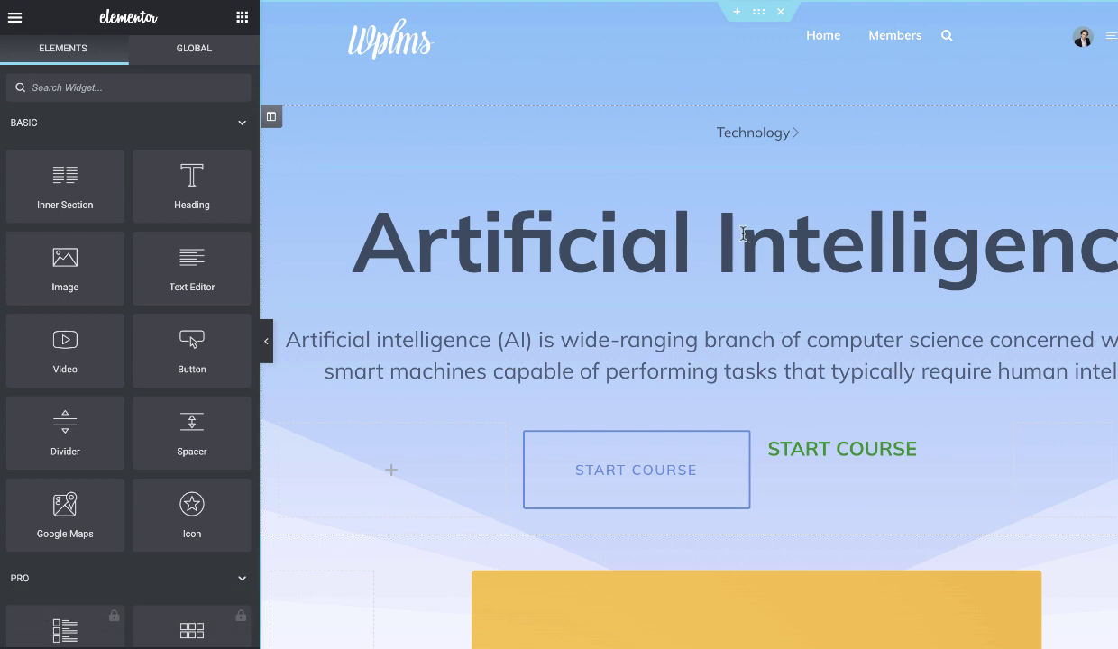
# - View the course title's Course Information settings and search the widget library for "course"
pyautogui.click(768, 163)
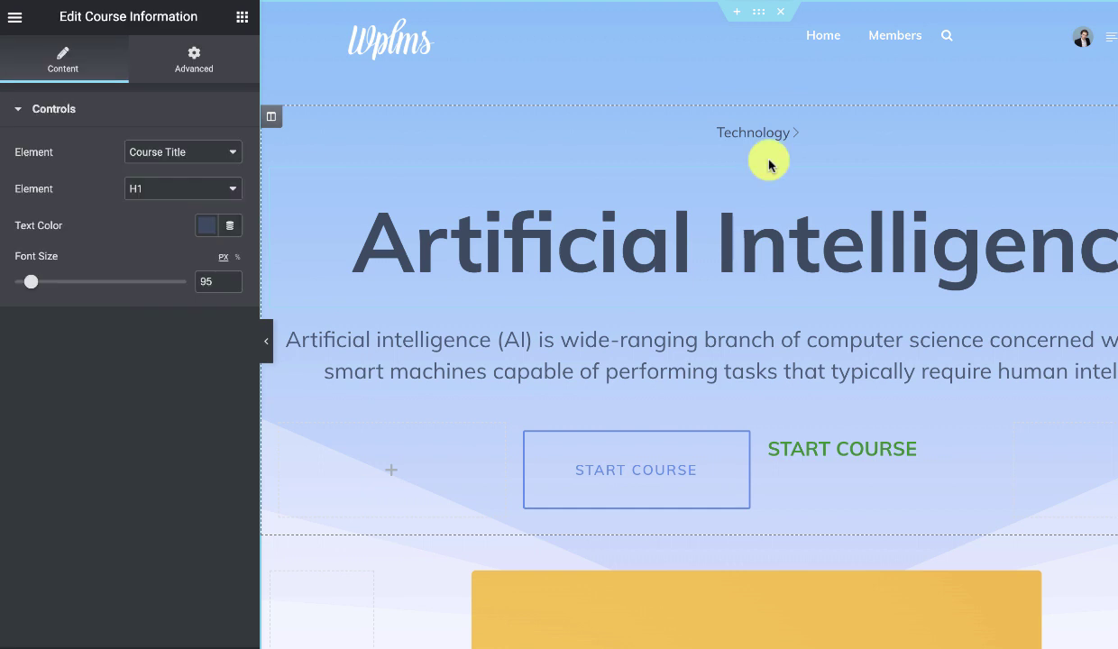
pyautogui.click(242, 13)
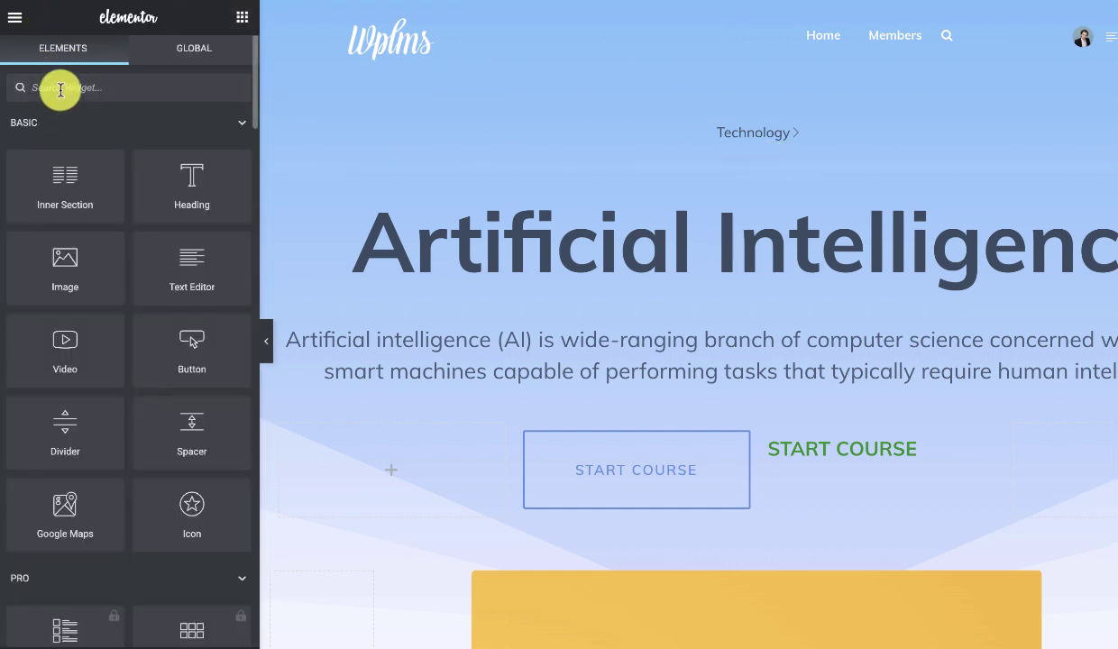
pyautogui.write('course')
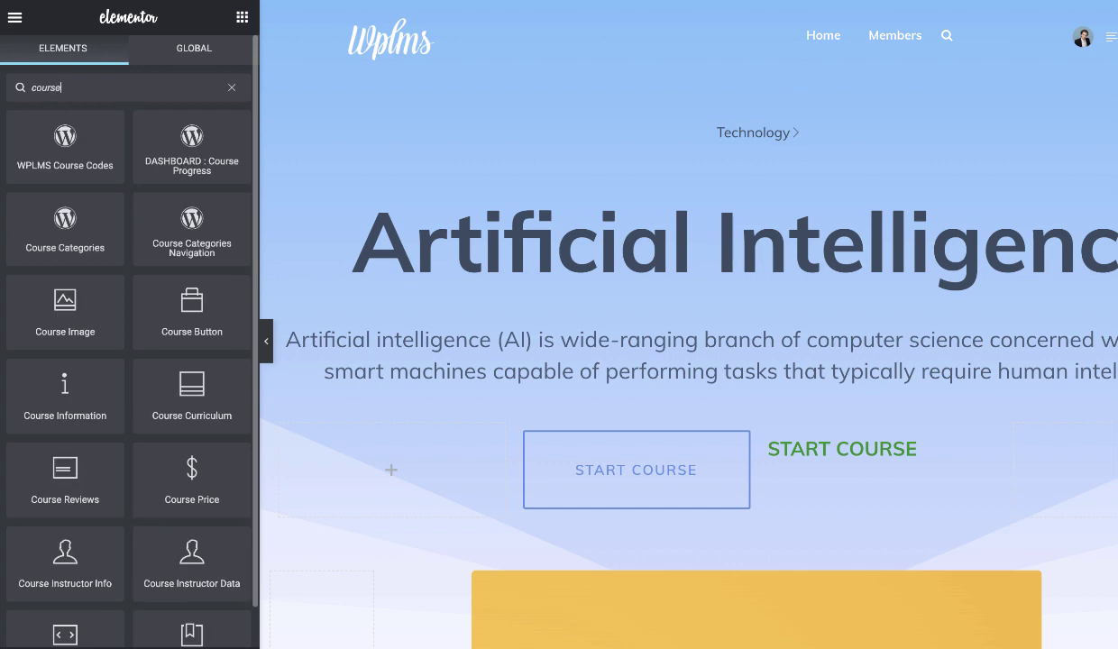
pyautogui.scroll(-1, 90, 358)
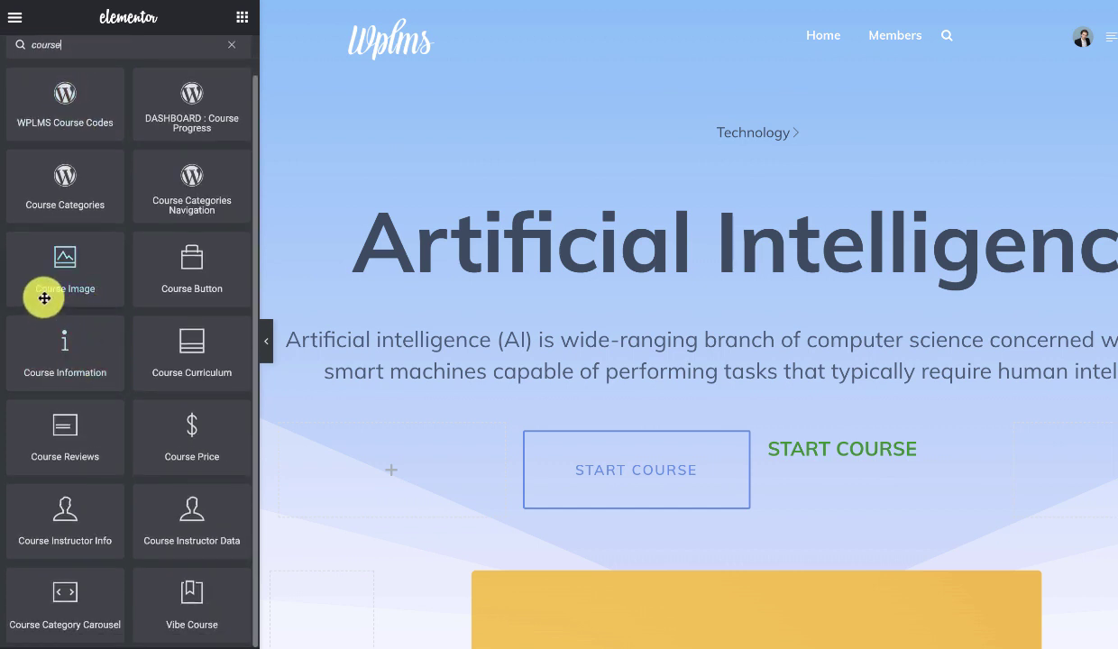
pyautogui.moveTo(44, 299); pyautogui.dragTo(73, 261)
pyautogui.scroll(-2, 406, 450)
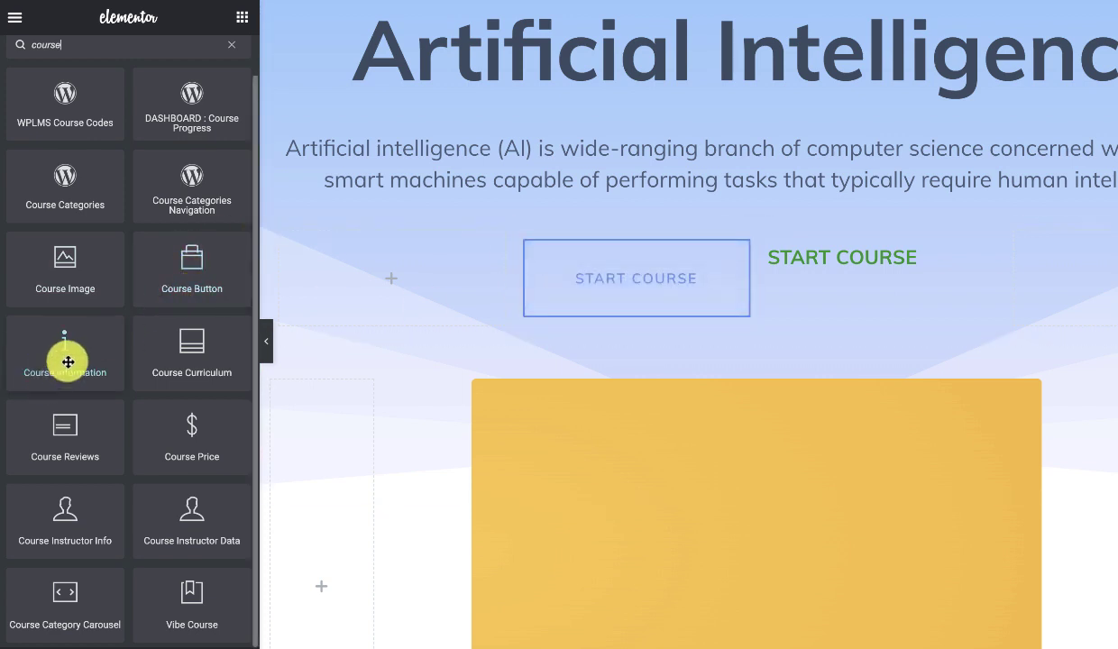
pyautogui.scroll(1, 68, 358)
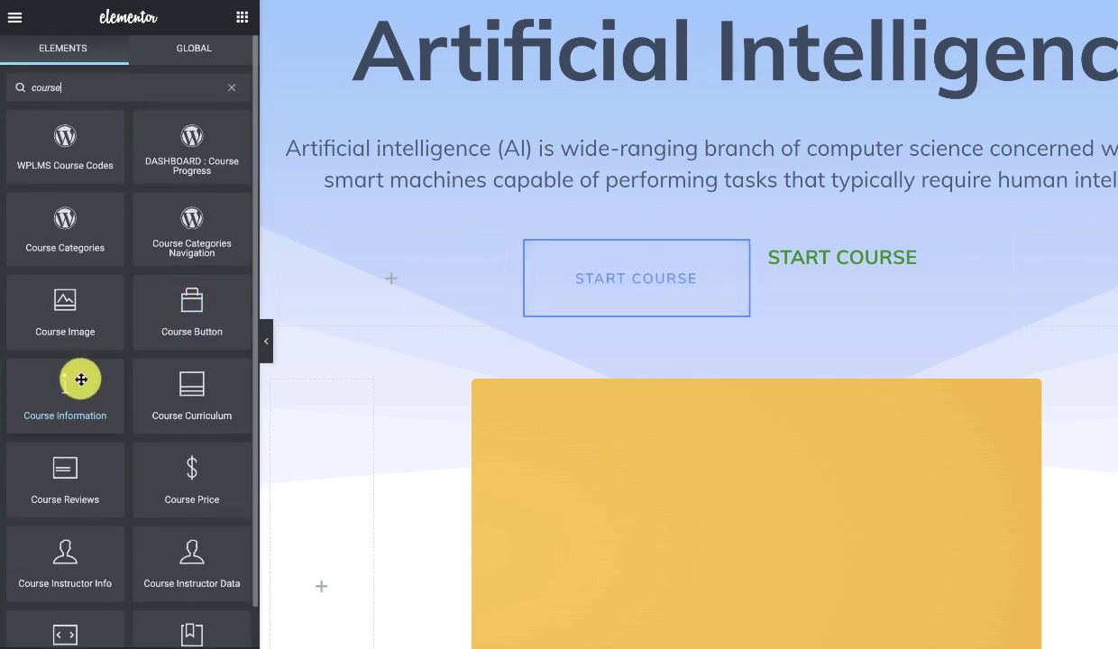
pyautogui.moveTo(81, 379); pyautogui.dragTo(673, 152)
# - Examine the layout's About Course, About Instructor, Curriculum and Reviews sections to see which course widgets they use
pyautogui.scroll(-8, 674, 153)
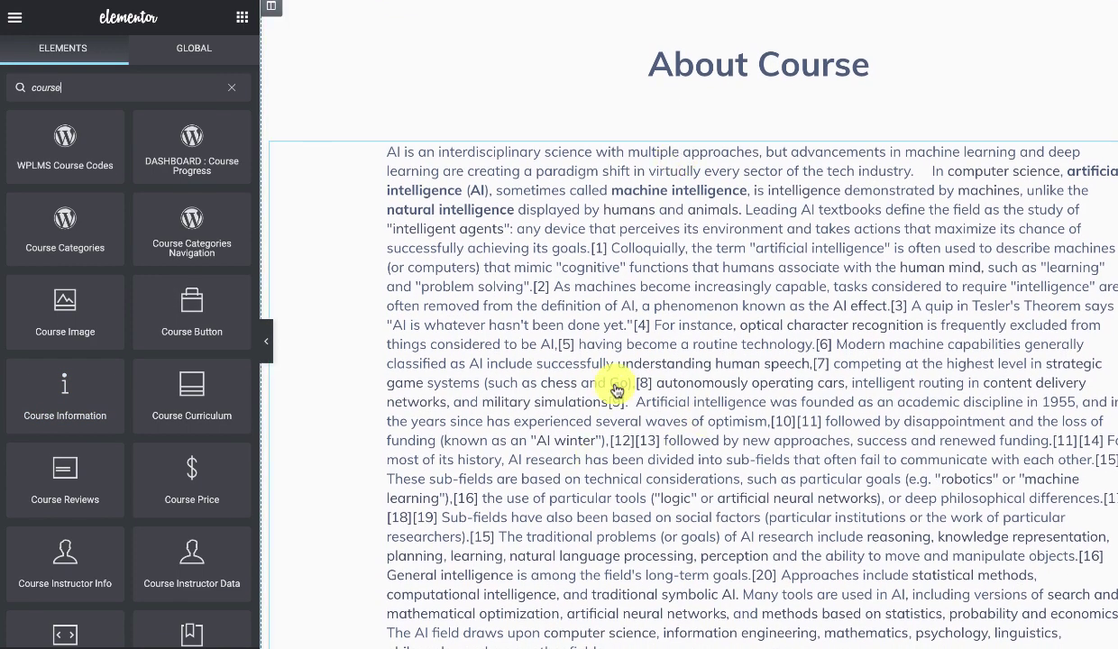
pyautogui.scroll(-7, 613, 387)
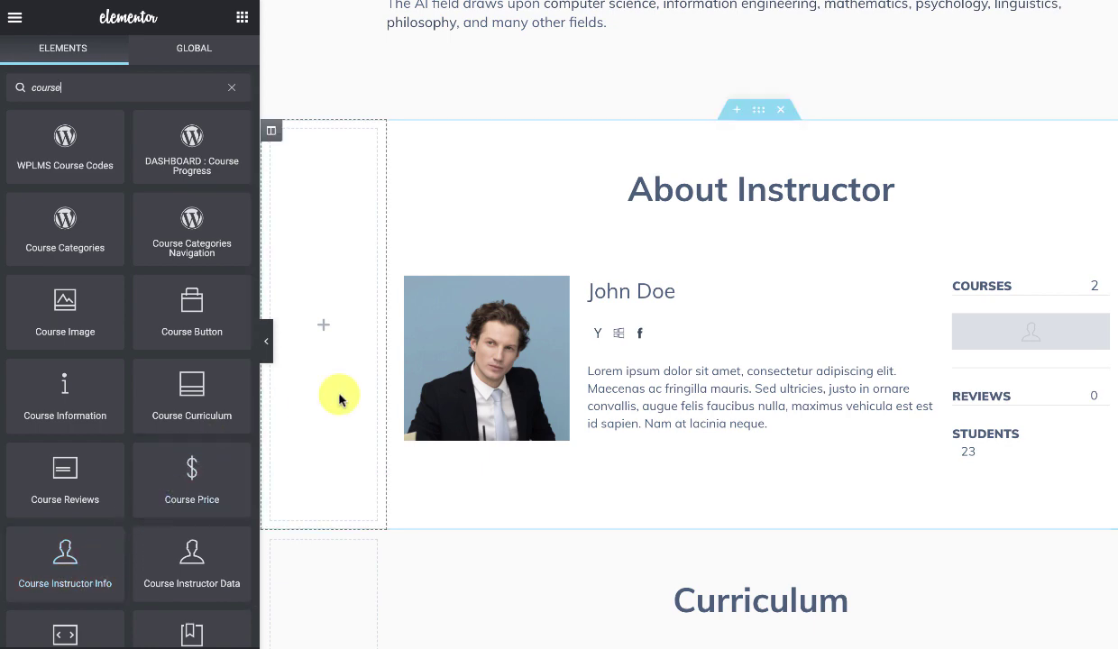
pyautogui.scroll(-6, 340, 396)
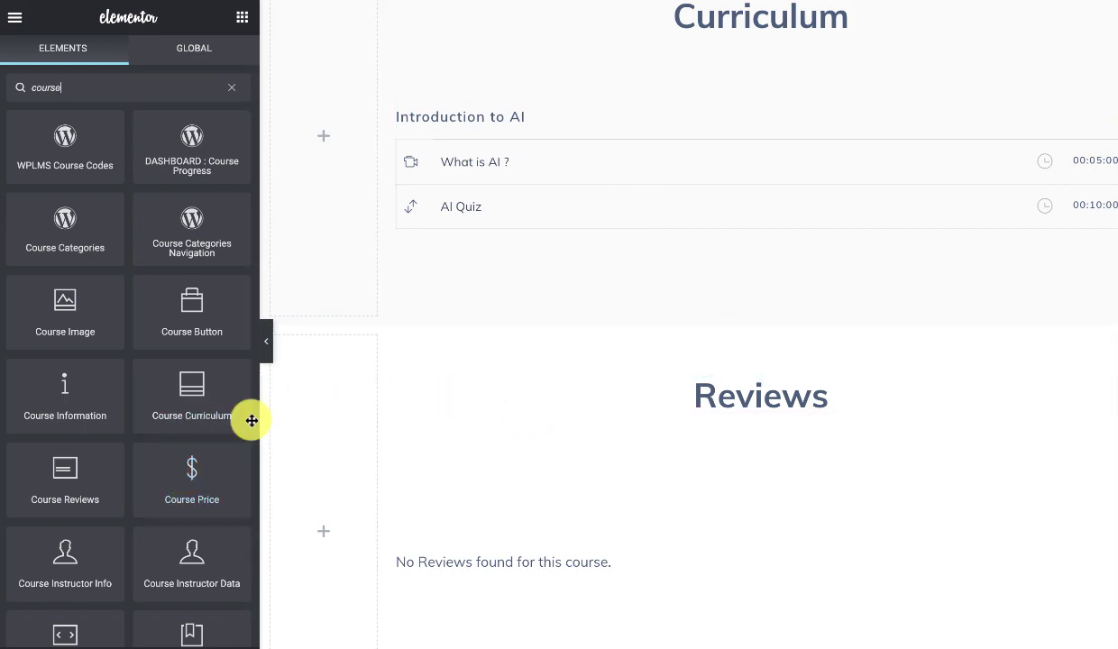
pyautogui.scroll(15, 694, 315)
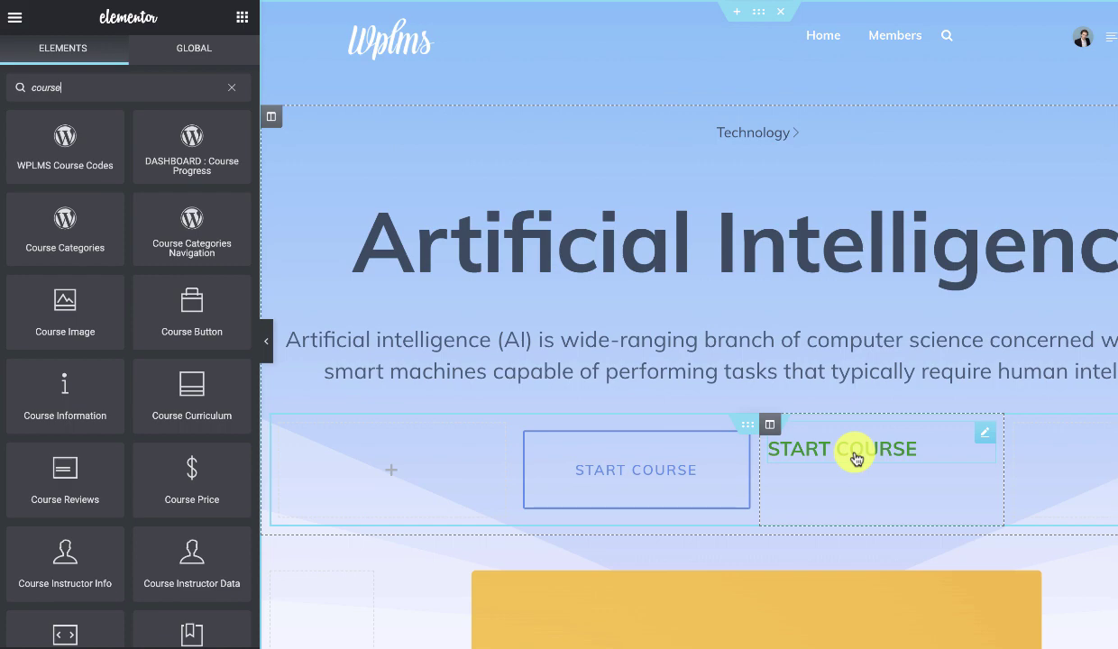
pyautogui.scroll(-1, 77, 439)
pyautogui.scroll(-10, 799, 479)
pyautogui.scroll(-8, 799, 479)
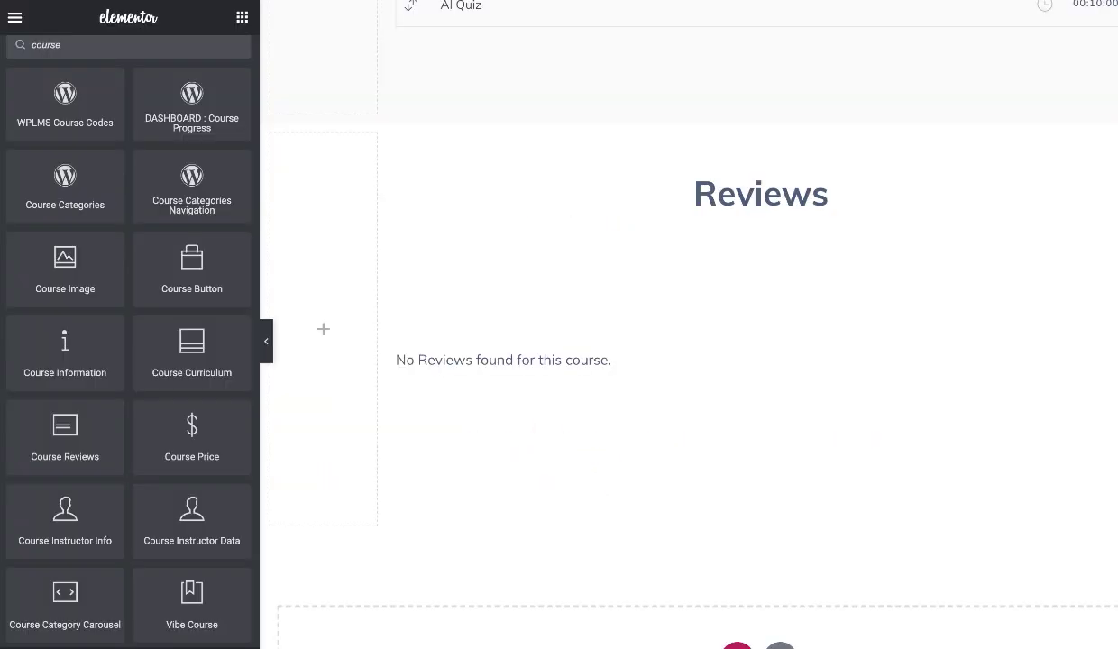
pyautogui.scroll(10, 593, 266)
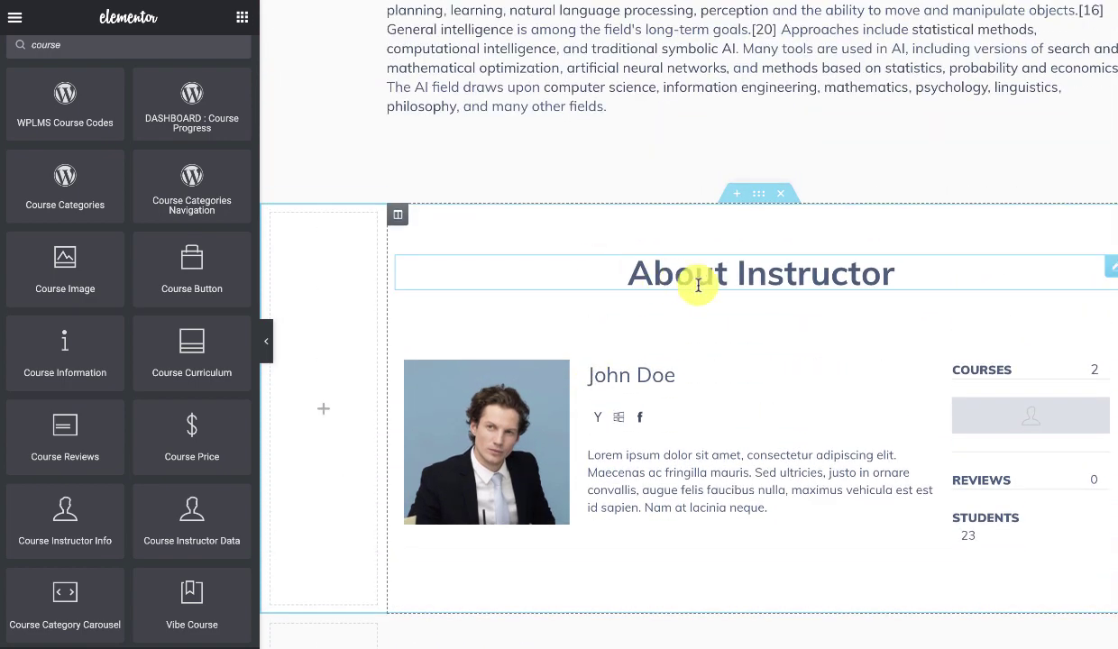
# - View the settings of the About Instructor heading and the instructor name, and search the widgets for "course" again
pyautogui.click(698, 285)
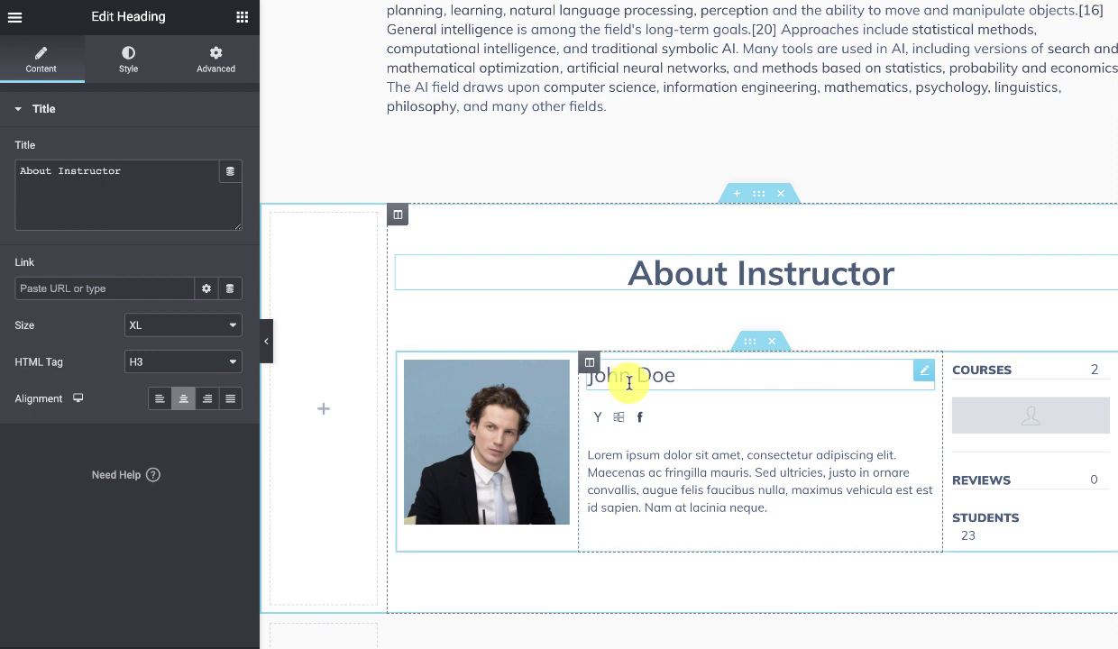
pyautogui.click(630, 312)
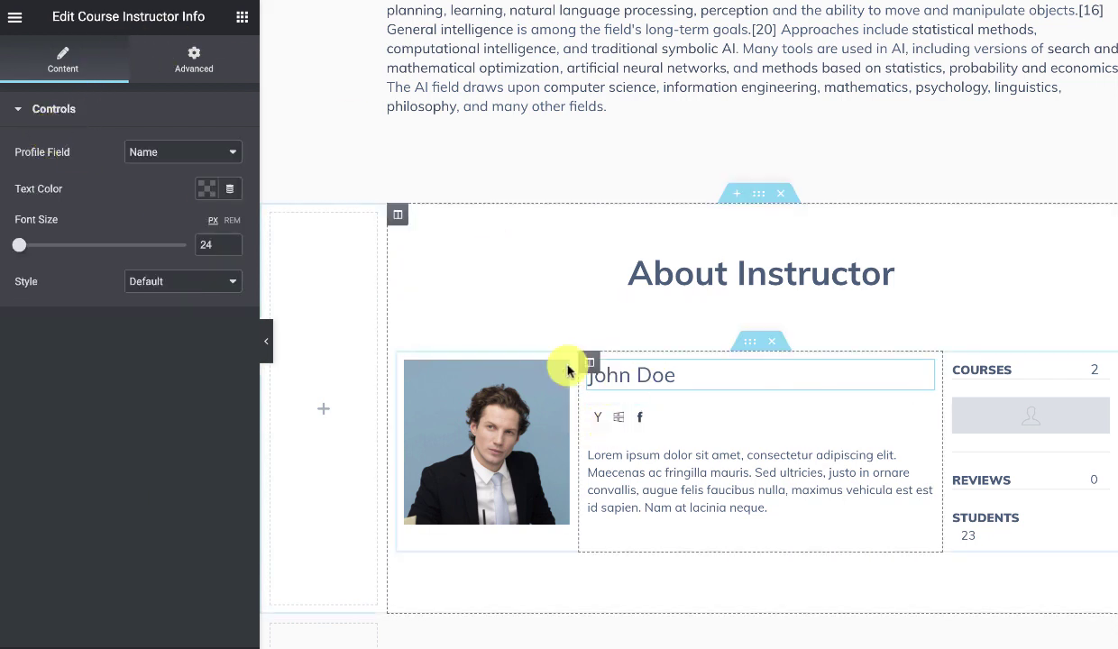
pyautogui.click(242, 20)
pyautogui.click(118, 87)
pyautogui.write('course')
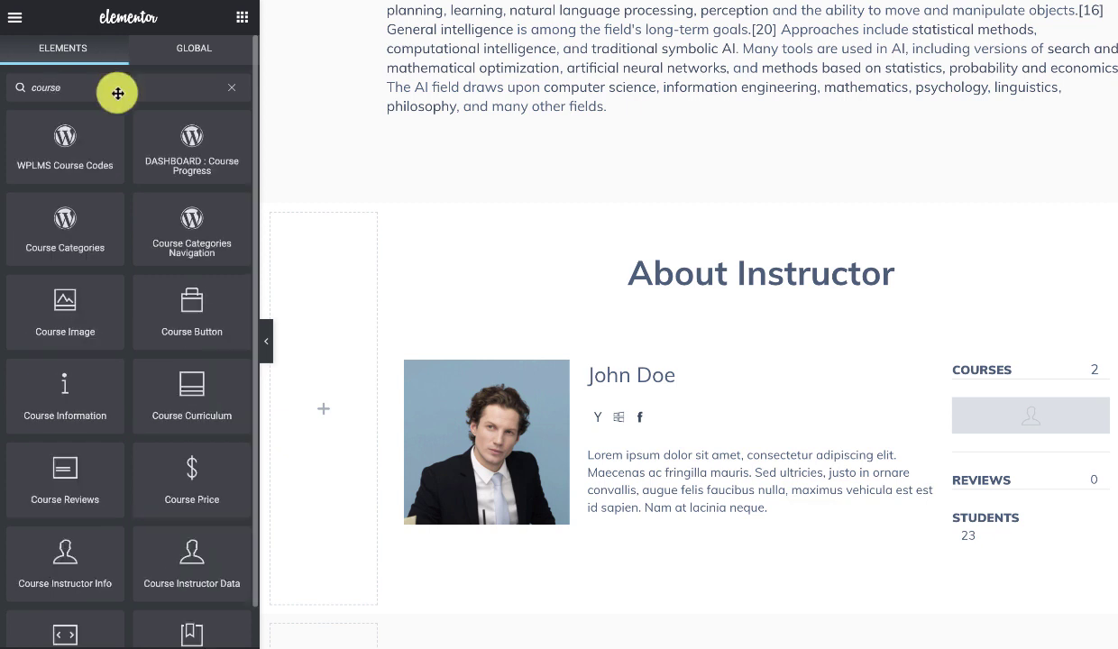
pyautogui.scroll(-1, 101, 274)
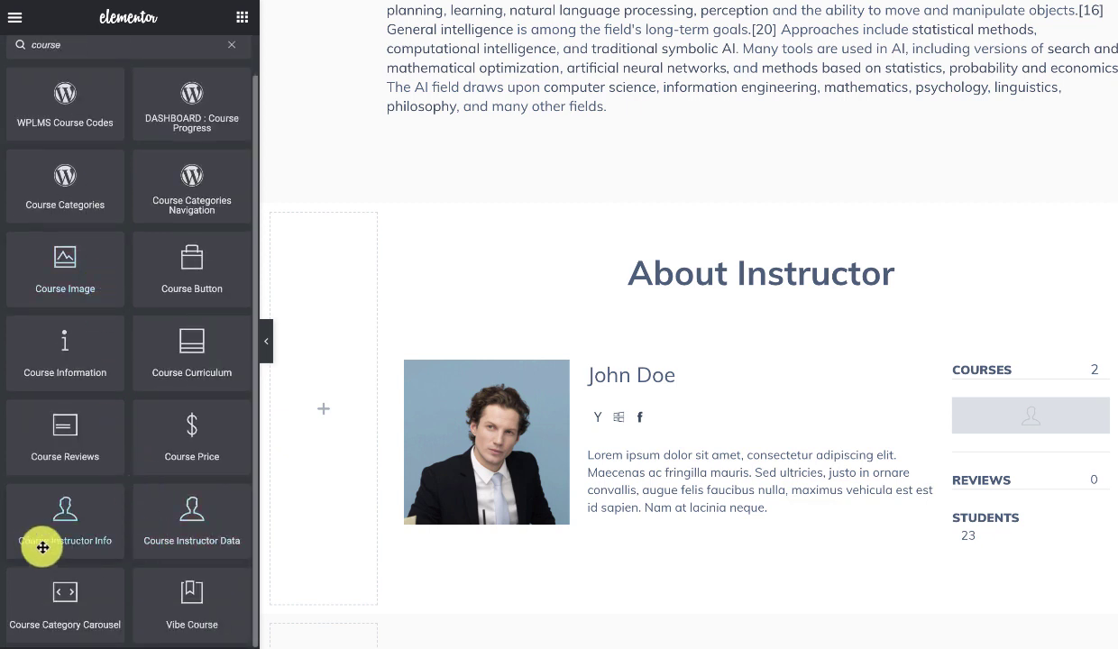
# - Add a Course Instructor Info widget beneath the instructor details, view its Profile Field options, and try to delete it
pyautogui.moveTo(42, 547); pyautogui.dragTo(1043, 489)
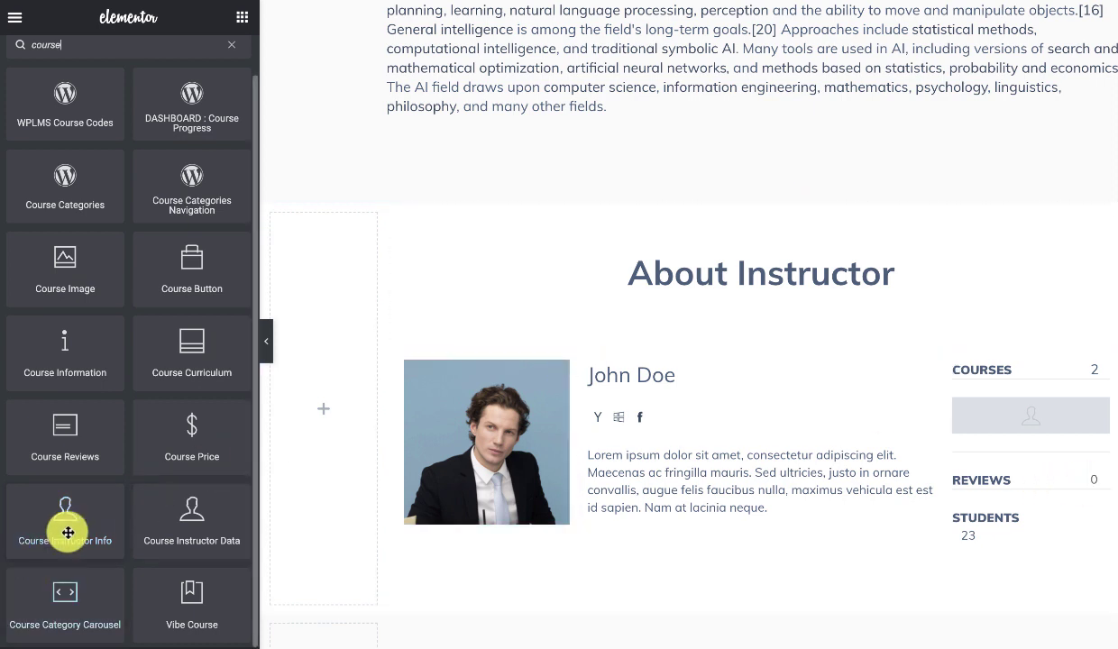
pyautogui.moveTo(68, 533); pyautogui.dragTo(836, 566)
pyautogui.click(176, 151)
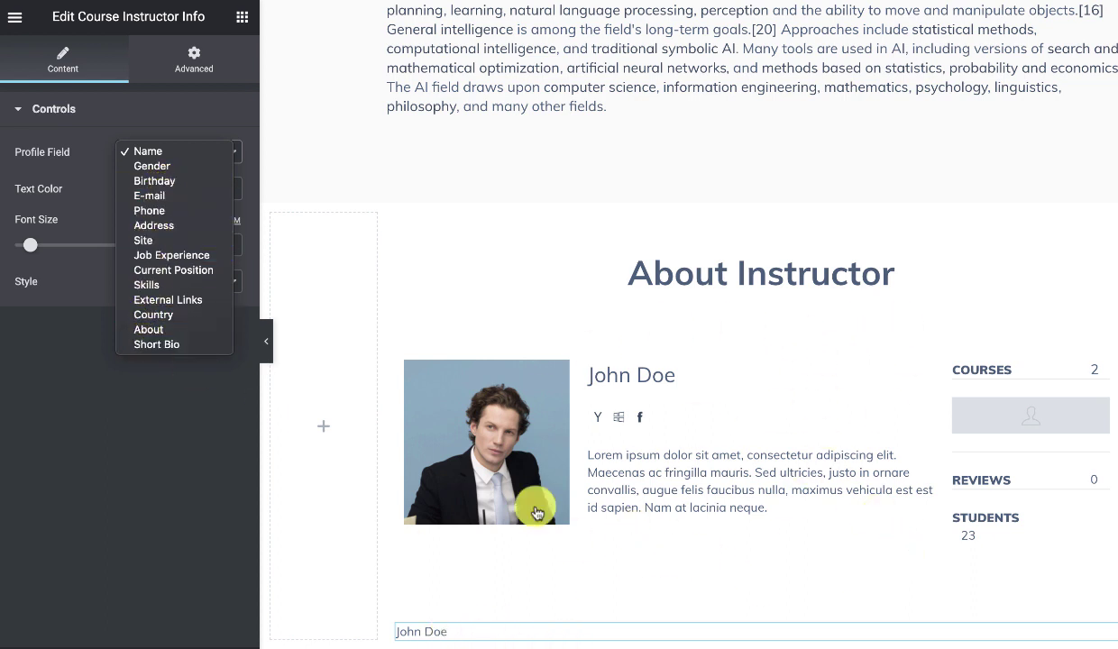
pyautogui.click(548, 602)
pyautogui.press('Delete')
# - Add a Course Instructor Data widget at the end of the About Instructor section and view its Profile Data options
pyautogui.moveTo(192, 553); pyautogui.dragTo(594, 523)
pyautogui.click(171, 152)
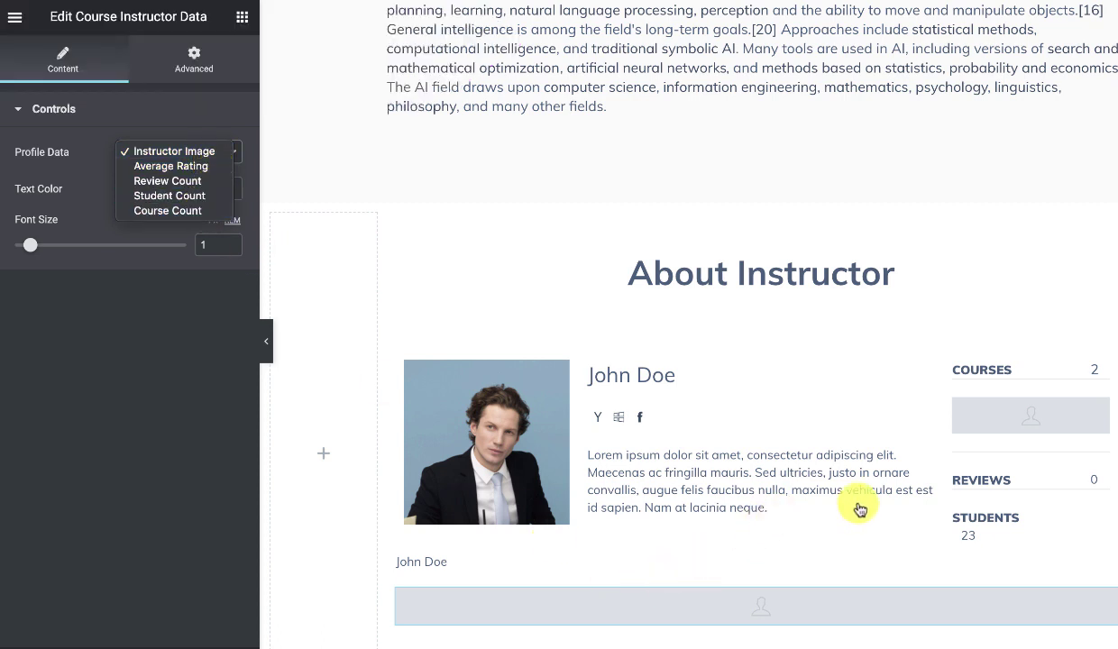
pyautogui.rightClick(669, 589)
pyautogui.click(699, 646)
# - Open a blank layout in Elementor and add a two-column section with a narrow first column and a wide second column
pyautogui.scroll(-2, 685, 541)
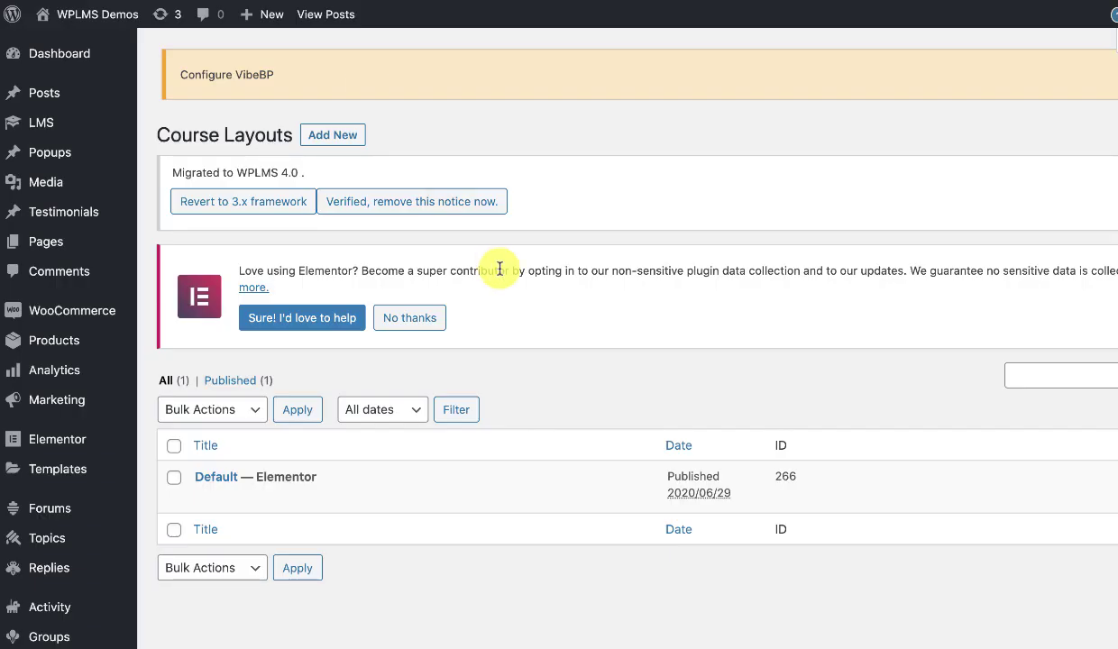
pyautogui.scroll(-6, 498, 269)
pyautogui.click(42, 576)
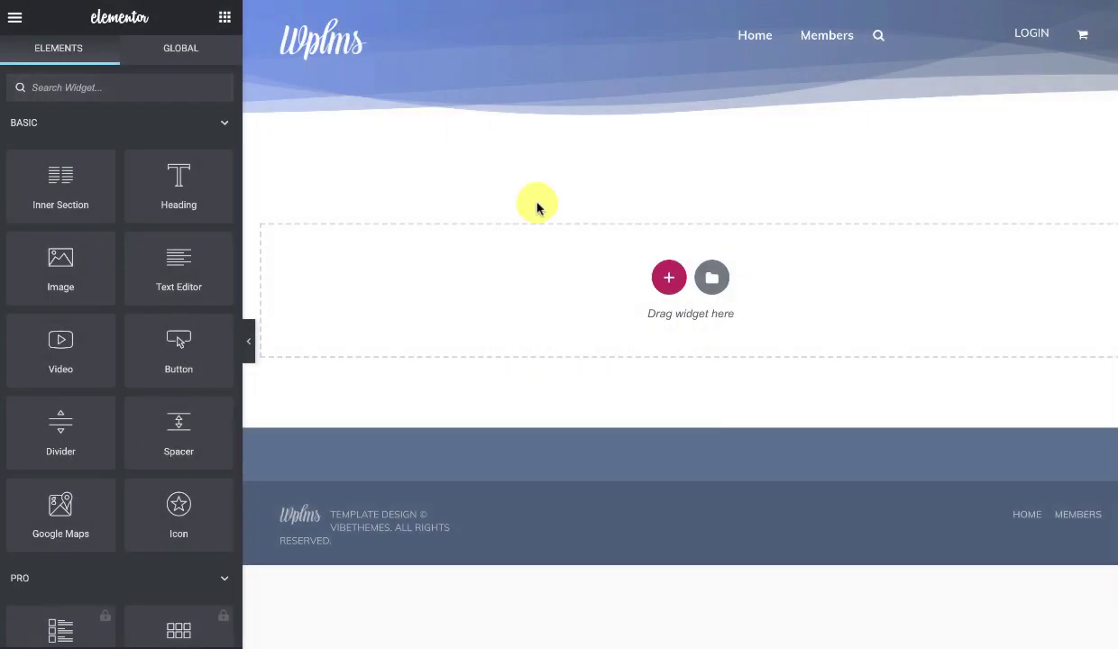
pyautogui.click(669, 278)
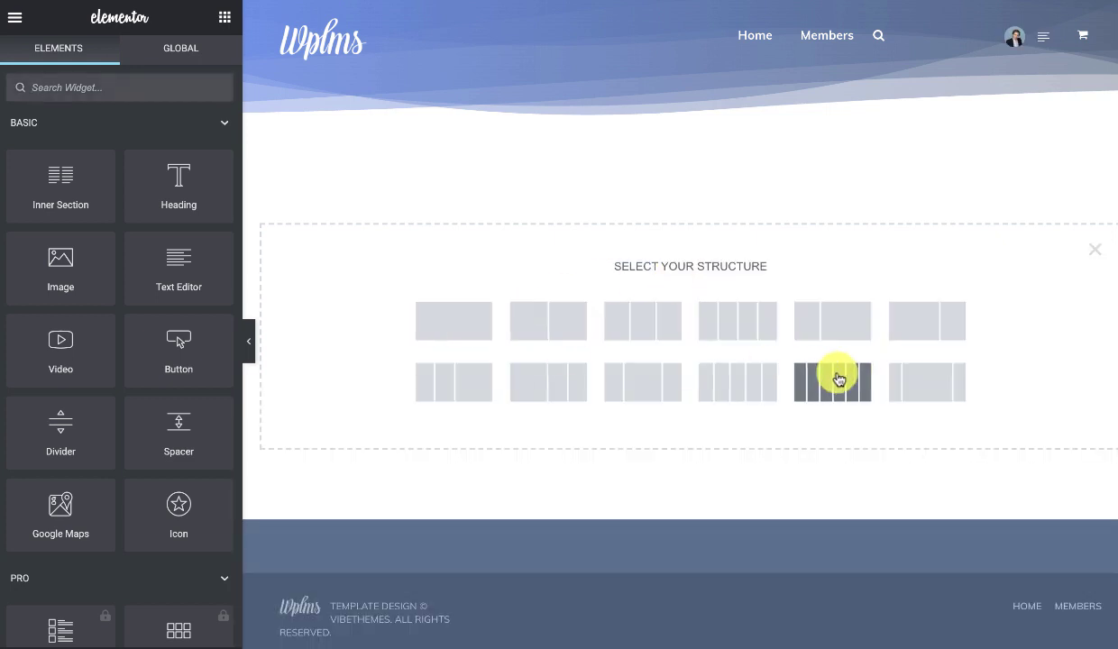
pyautogui.click(823, 323)
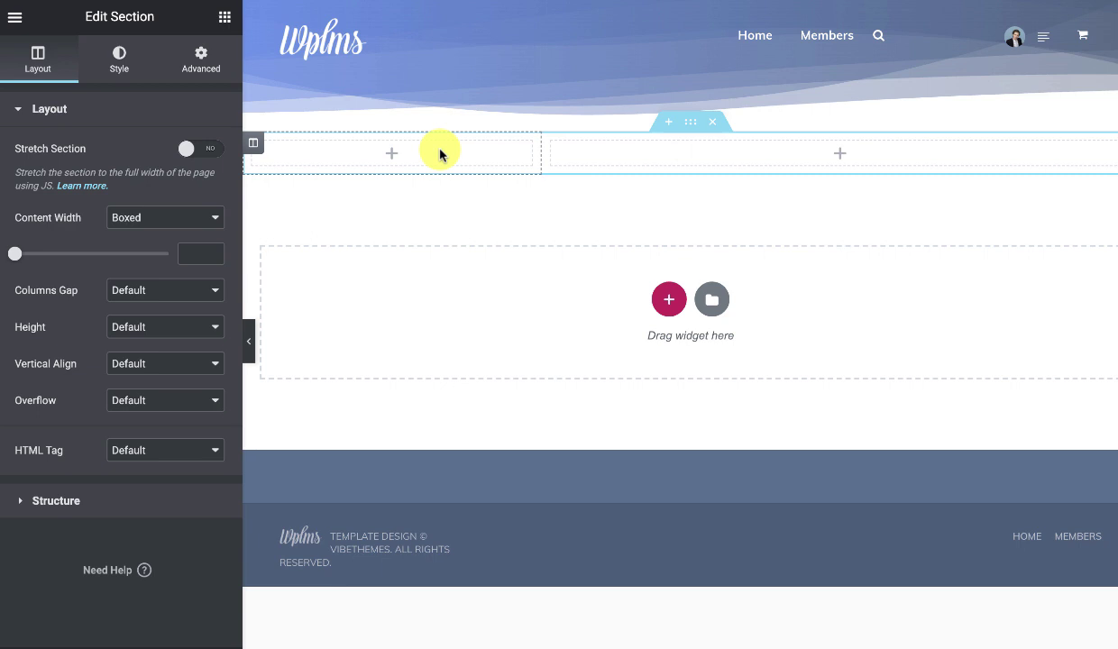
# - Search the widgets for "course" and place a Course Image widget in the section's narrow column
pyautogui.click(199, 45)
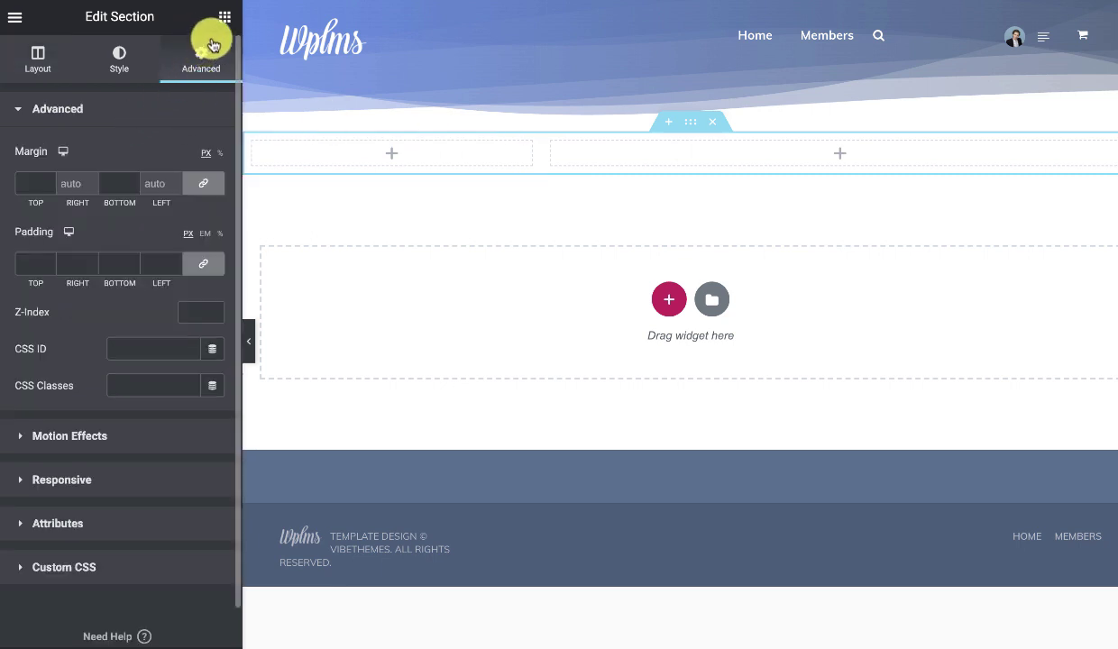
pyautogui.click(219, 34)
pyautogui.write('course')
pyautogui.scroll(-1, 114, 443)
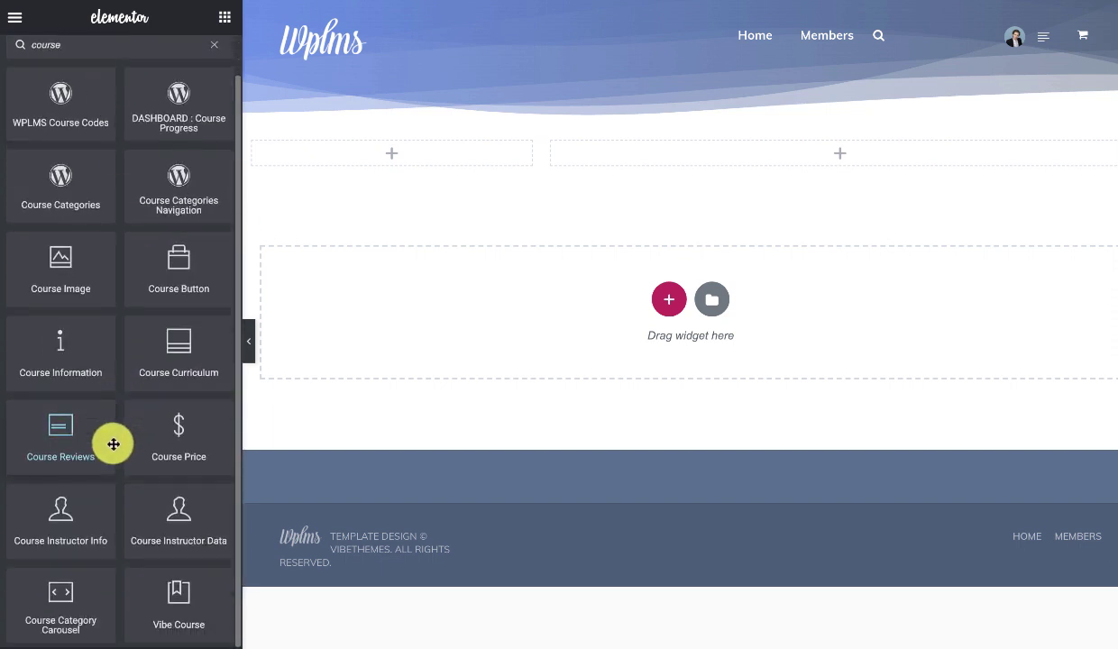
pyautogui.moveTo(43, 281); pyautogui.dragTo(377, 165)
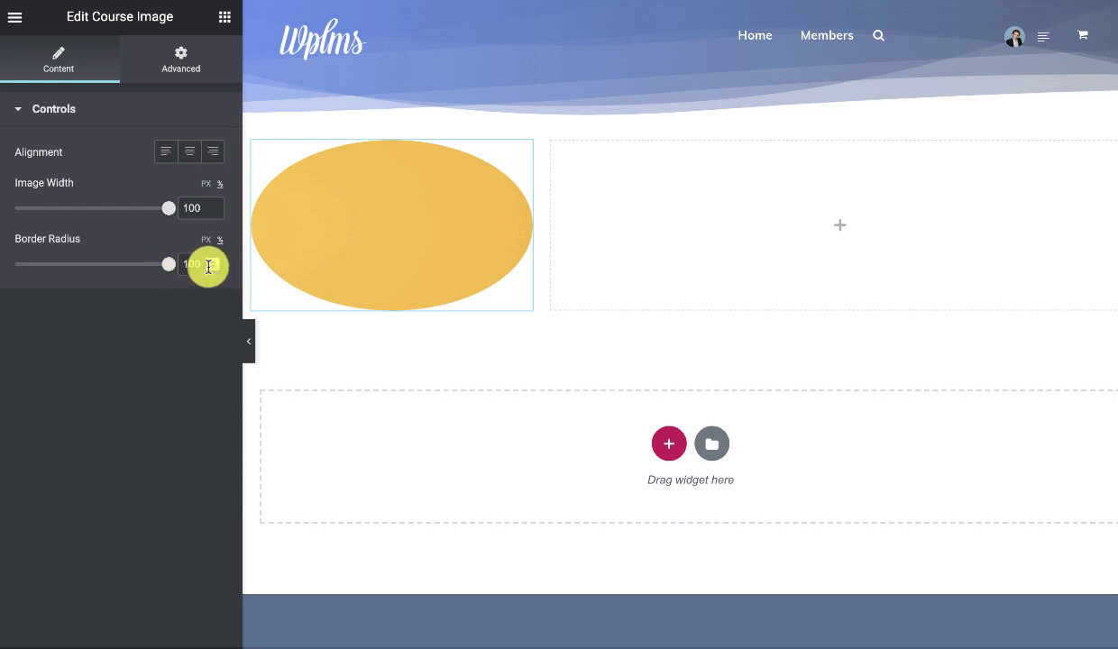
# - Set the course image's border radius to 5 px, its image width to 420, and its alignment to left
pyautogui.moveTo(208, 267); pyautogui.dragTo(151, 269)
pyautogui.write('5')
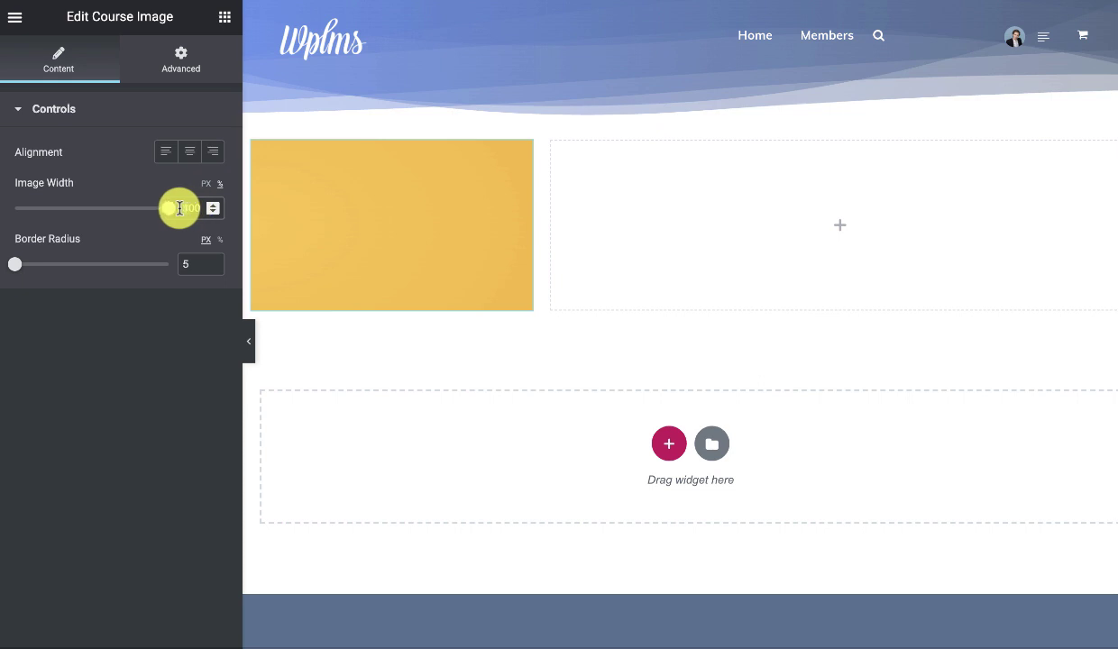
pyautogui.click(179, 208)
pyautogui.write('420')
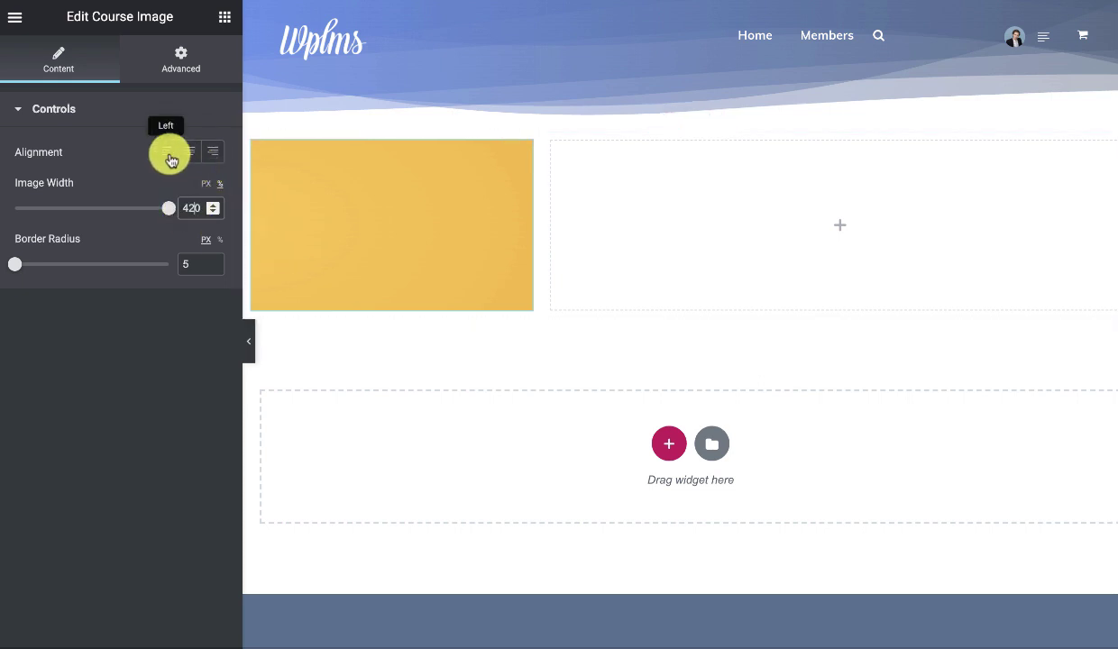
pyautogui.click(166, 152)
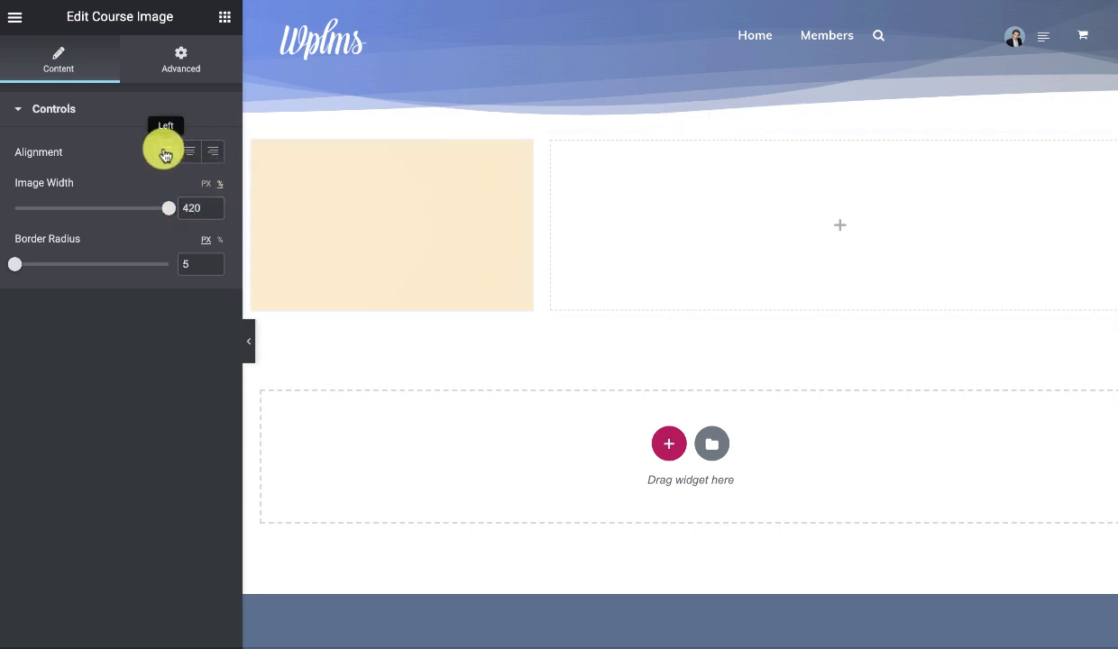
# - Search the widgets for "course" and place a Course Information widget in the section's wide column
pyautogui.click(638, 261)
pyautogui.click(122, 87)
pyautogui.write('course')
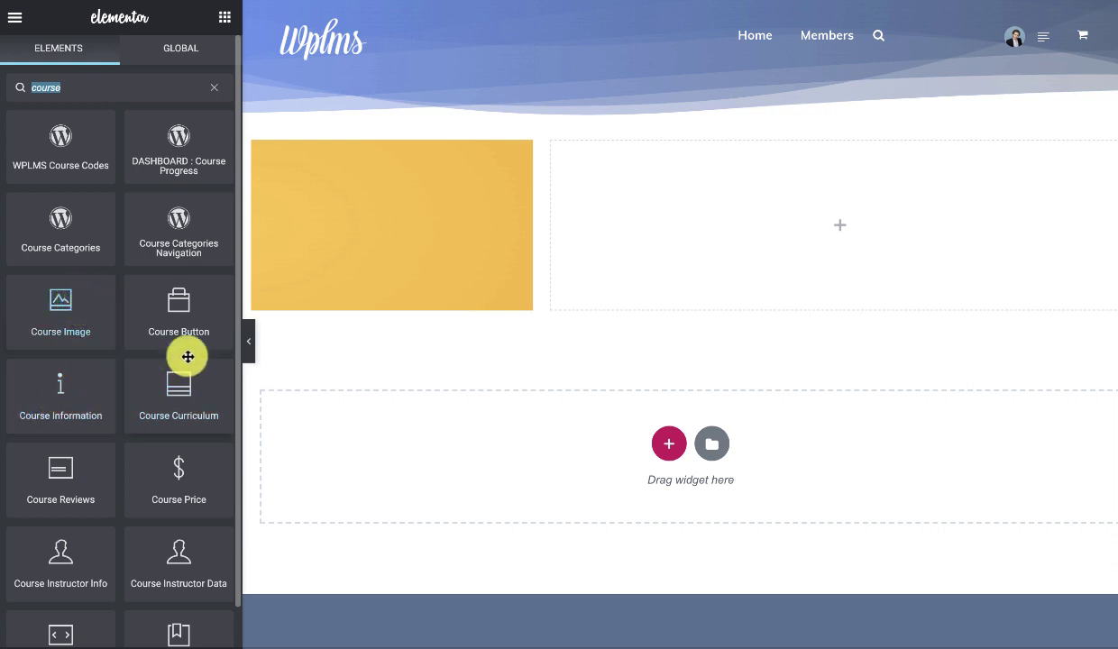
pyautogui.scroll(-1, 199, 413)
pyautogui.scroll(-1, 199, 414)
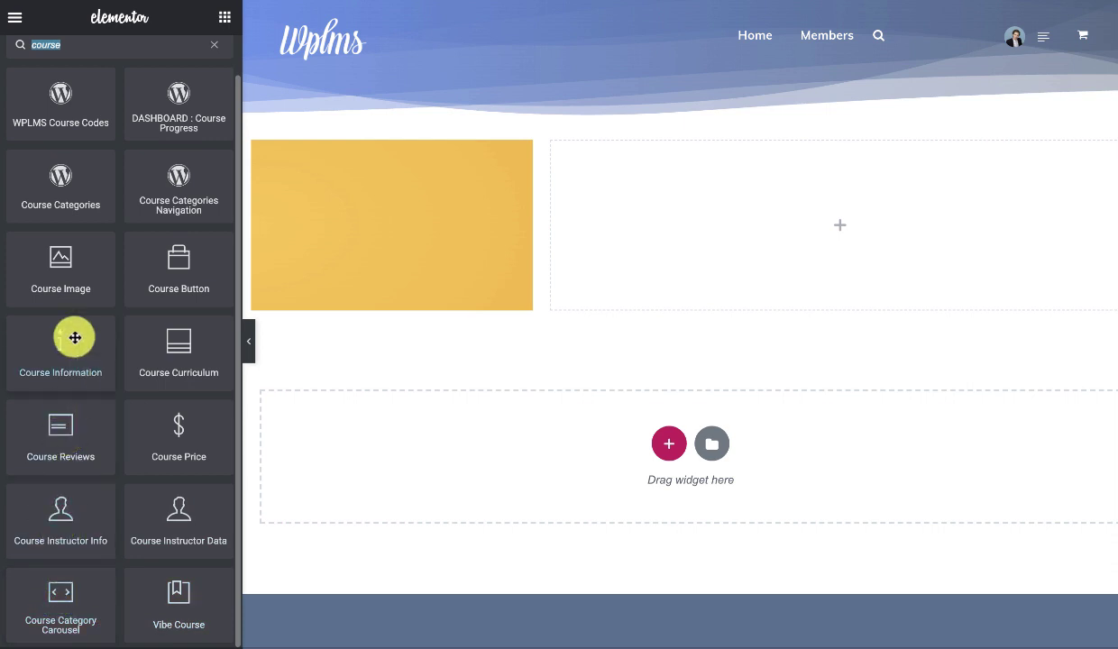
pyautogui.moveTo(74, 337); pyautogui.dragTo(761, 214)
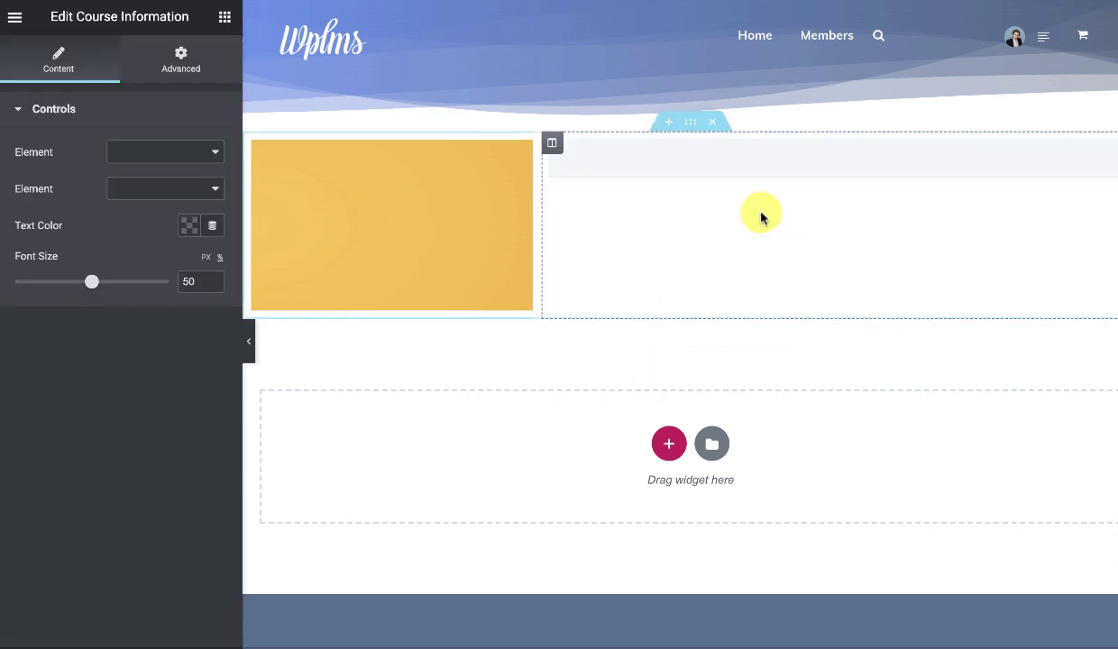
# - Make the course information widget show the Course Title as an H2 element with a 40 px font size
pyautogui.click(150, 153)
pyautogui.click(151, 153)
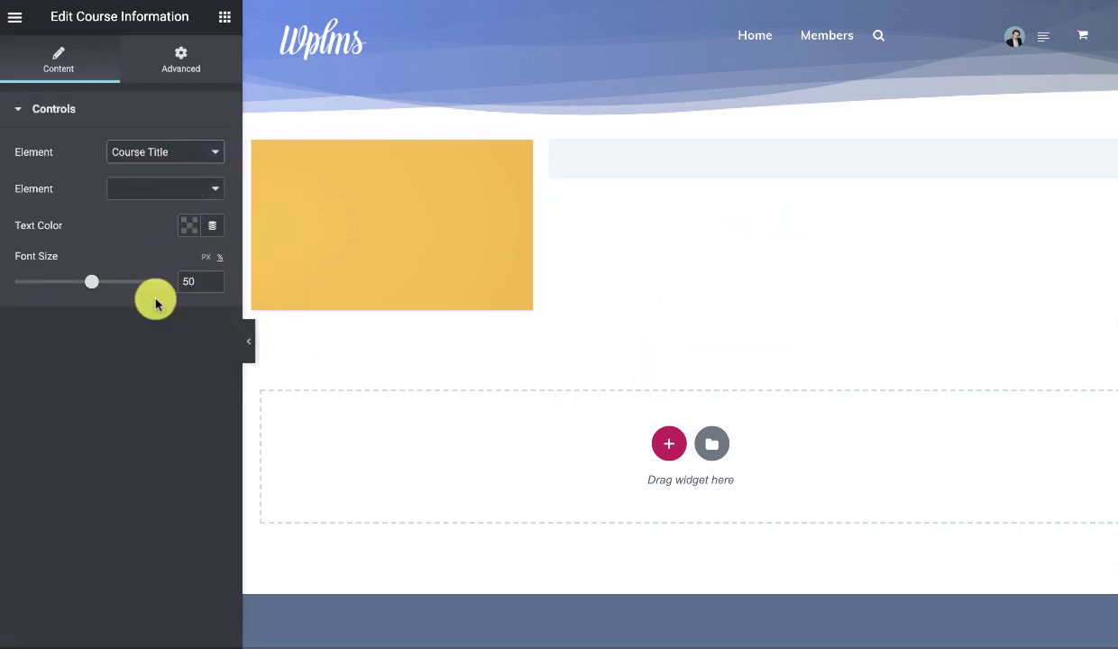
pyautogui.moveTo(91, 285); pyautogui.dragTo(58, 281)
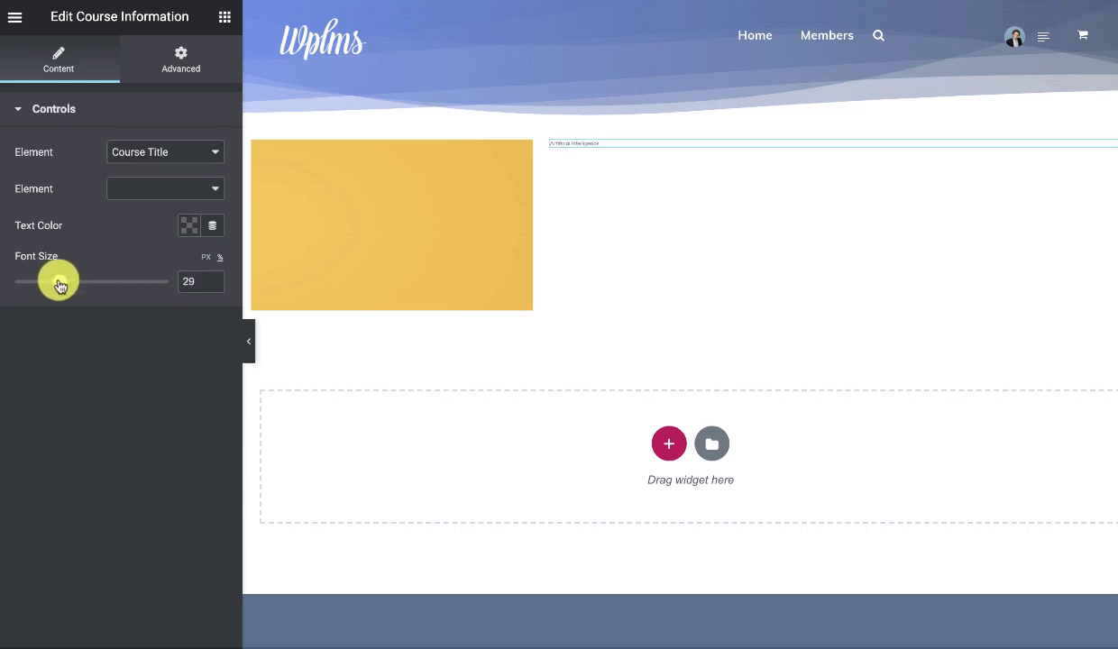
pyautogui.click(206, 258)
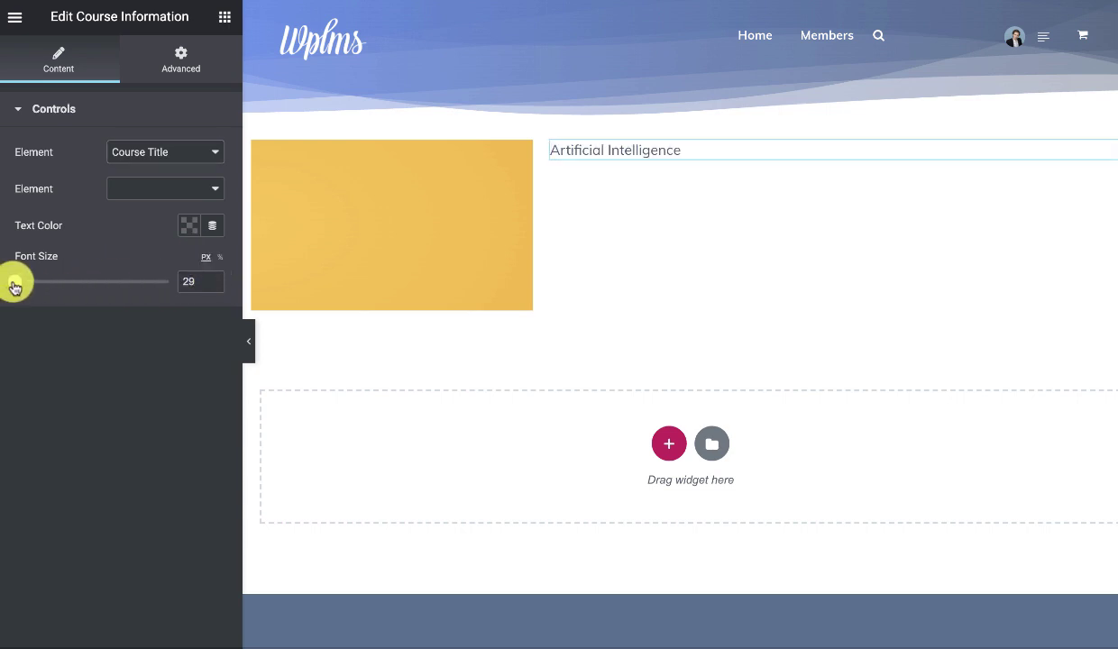
pyautogui.moveTo(15, 285); pyautogui.dragTo(21, 284)
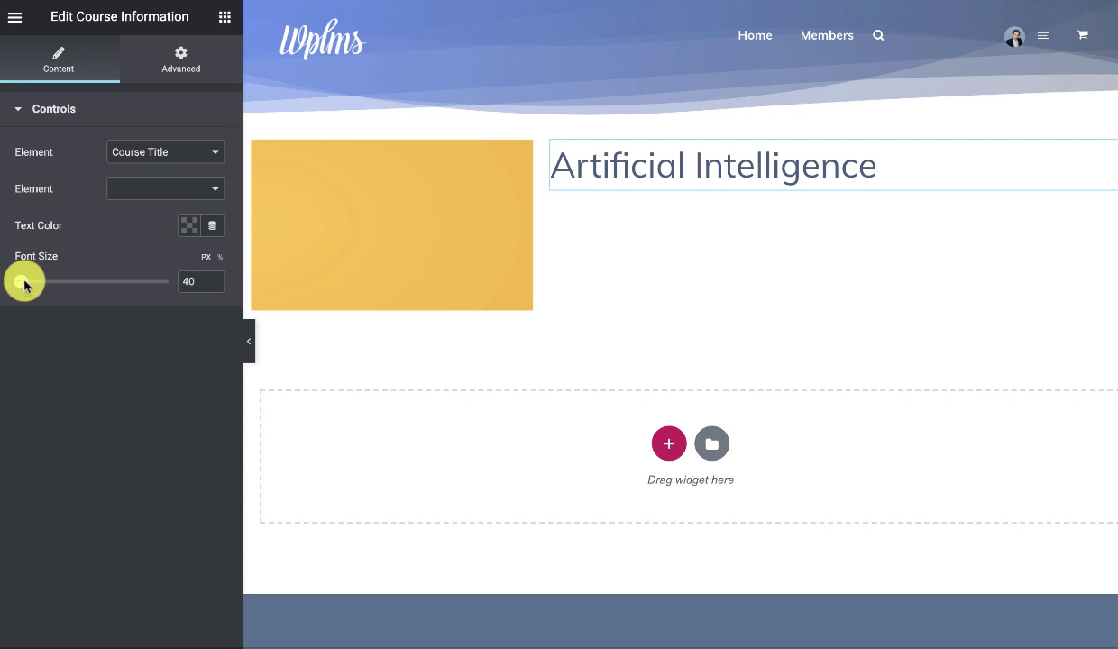
pyautogui.click(142, 188)
pyautogui.click(145, 191)
pyautogui.click(144, 191)
pyautogui.click(125, 201)
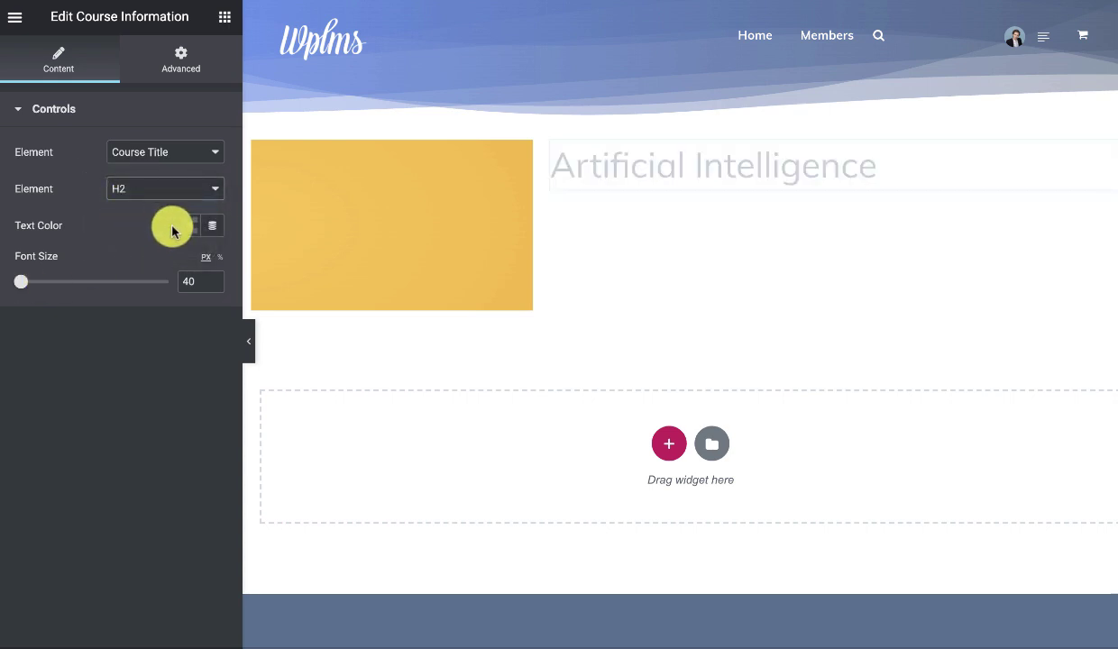
# - Duplicate the course title widget and set the copy to show Average Rating as a p element
pyautogui.rightClick(739, 201)
pyautogui.click(823, 249)
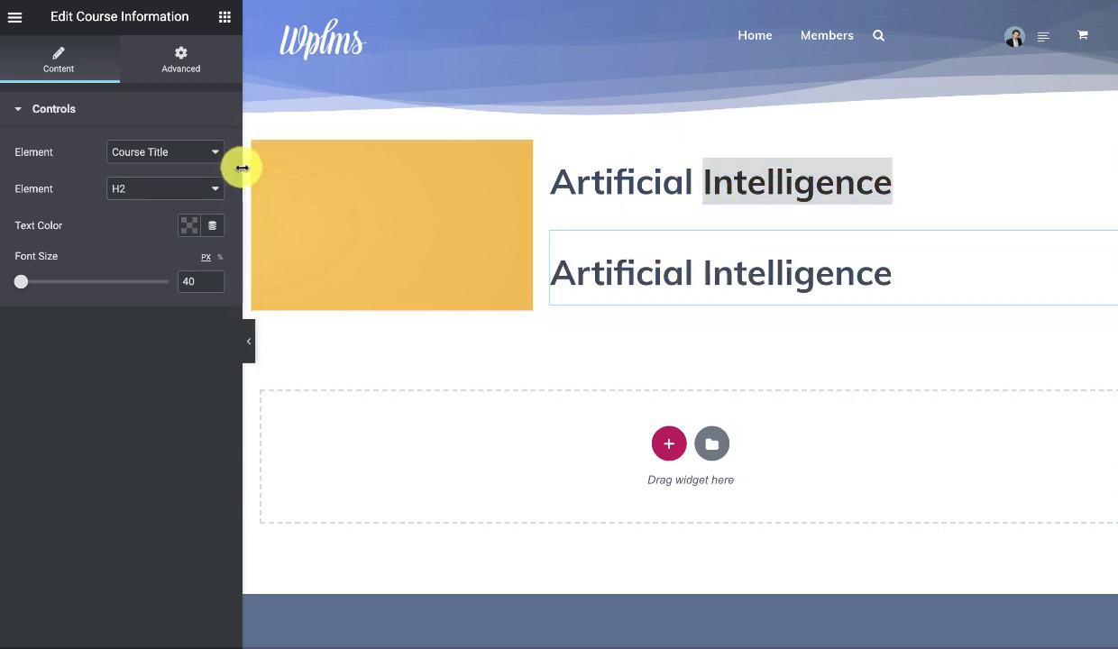
pyautogui.click(193, 157)
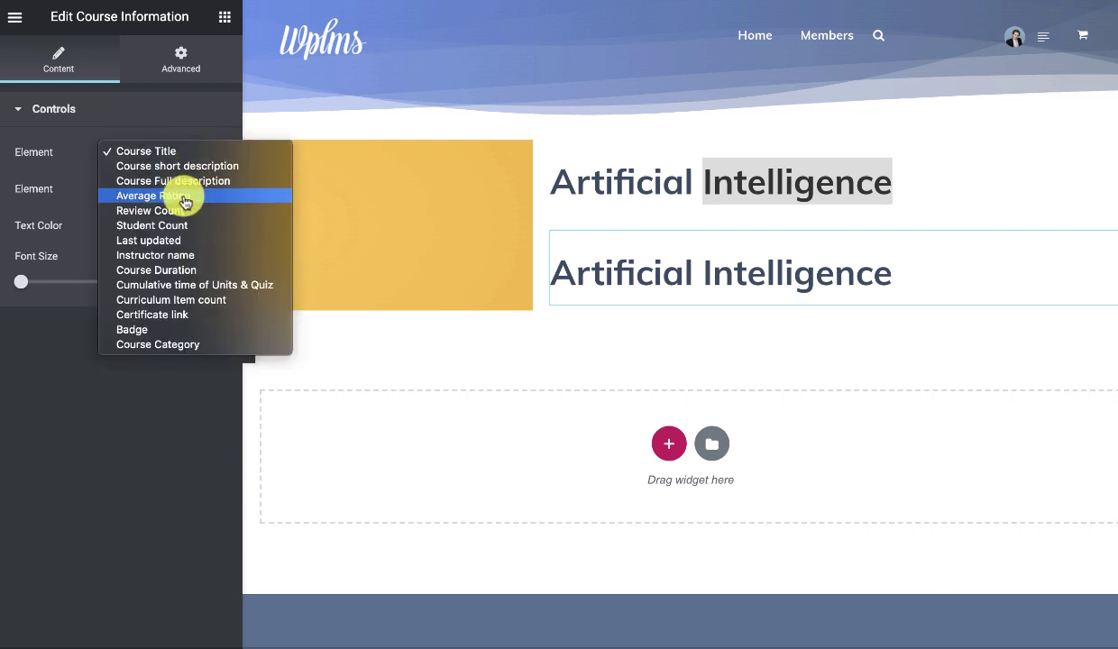
pyautogui.click(185, 197)
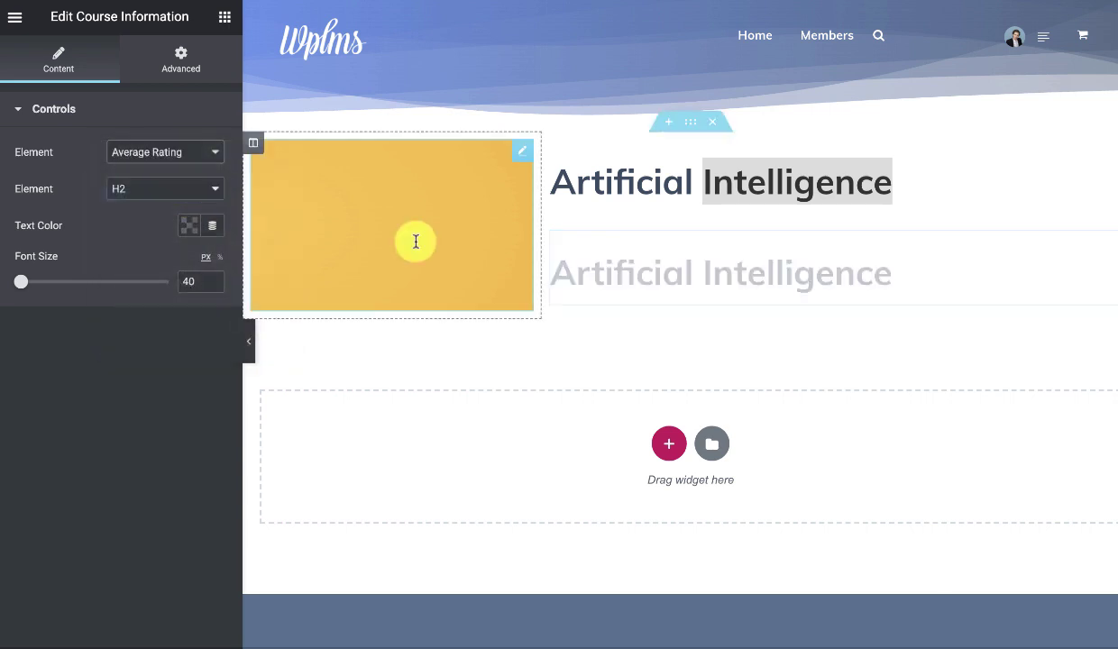
pyautogui.click(189, 188)
pyautogui.click(140, 228)
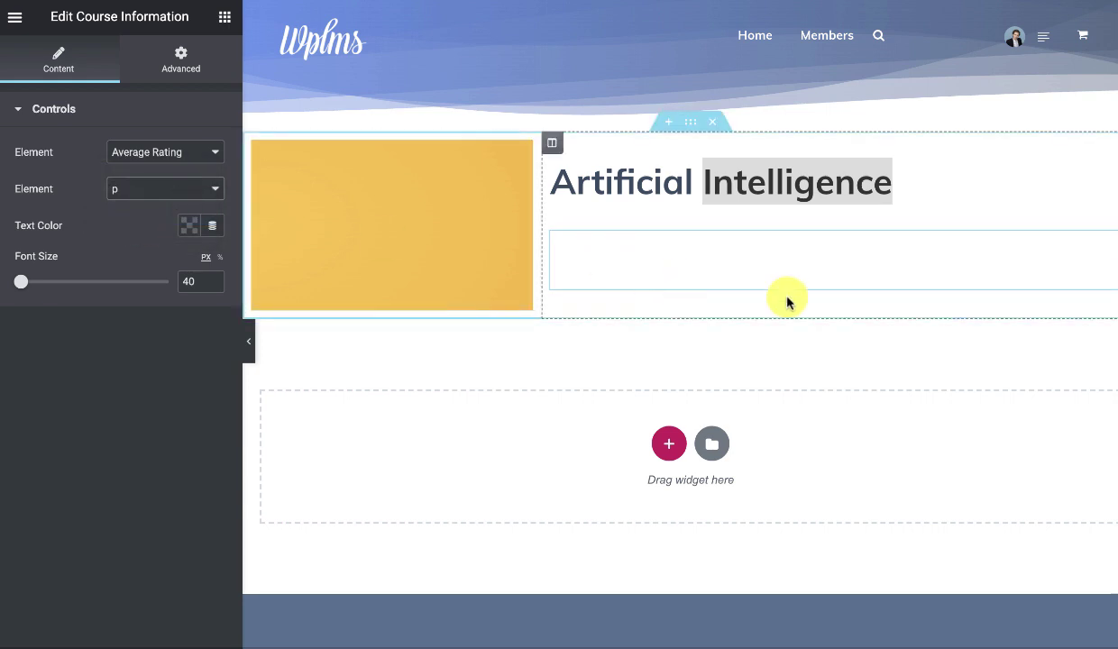
# - Set the Average Rating widget's font size to 14 px
pyautogui.rightClick(651, 273)
pyautogui.click(604, 257)
pyautogui.click(187, 279)
pyautogui.press('Up')
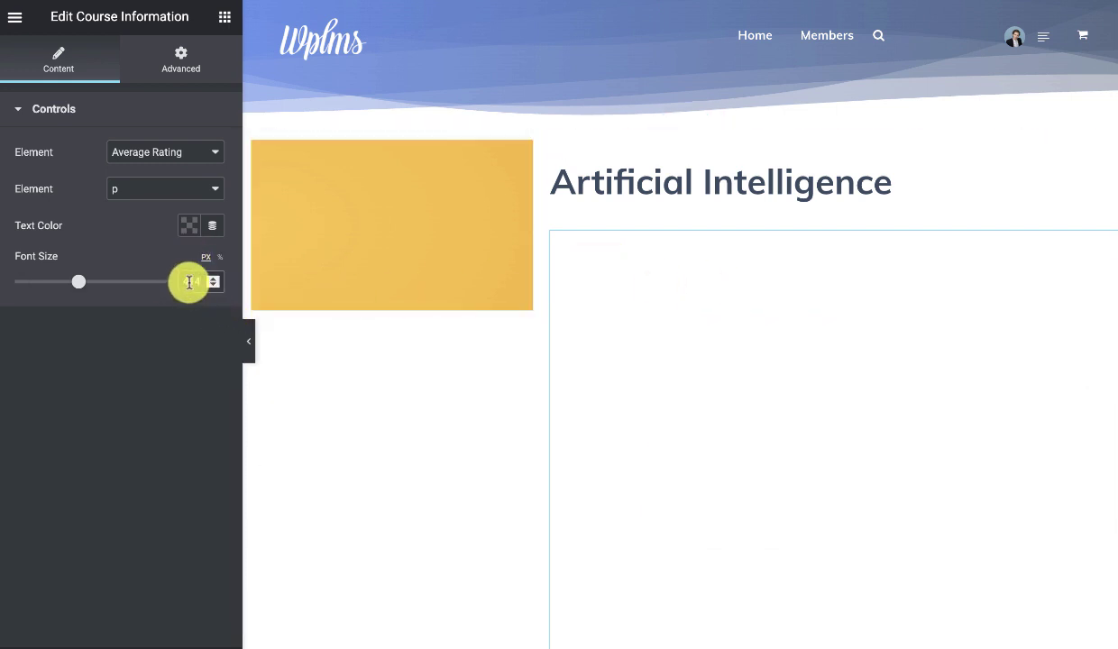
pyautogui.write('14')
# - Duplicate the Average Rating widget and set the copy to show the Course short description
pyautogui.rightClick(643, 253)
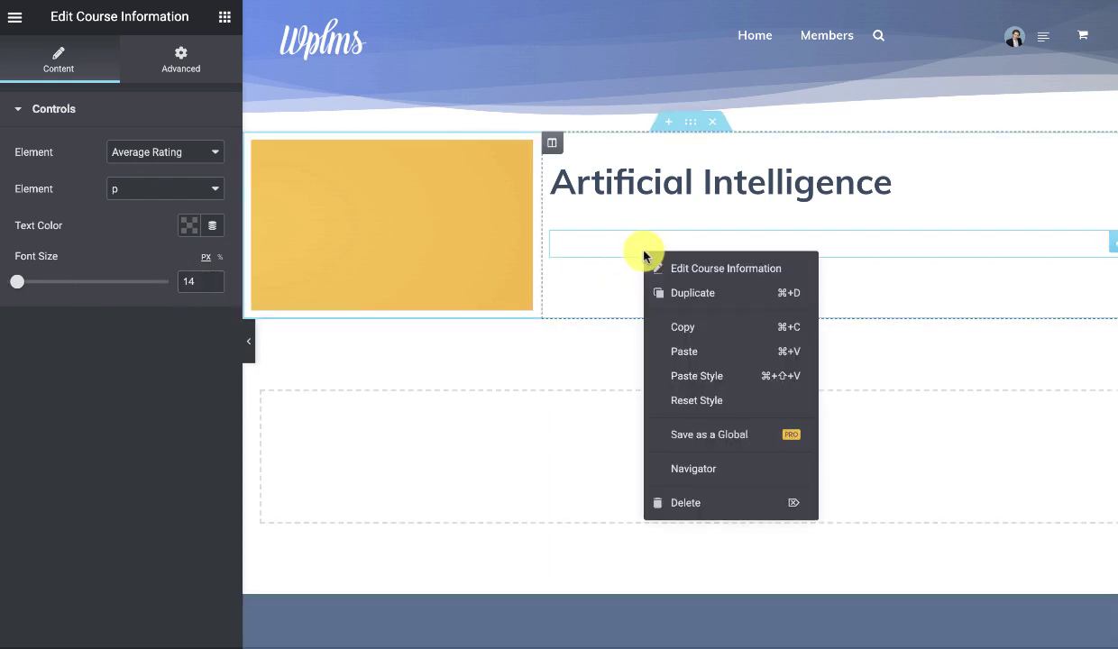
pyautogui.click(678, 295)
pyautogui.click(180, 158)
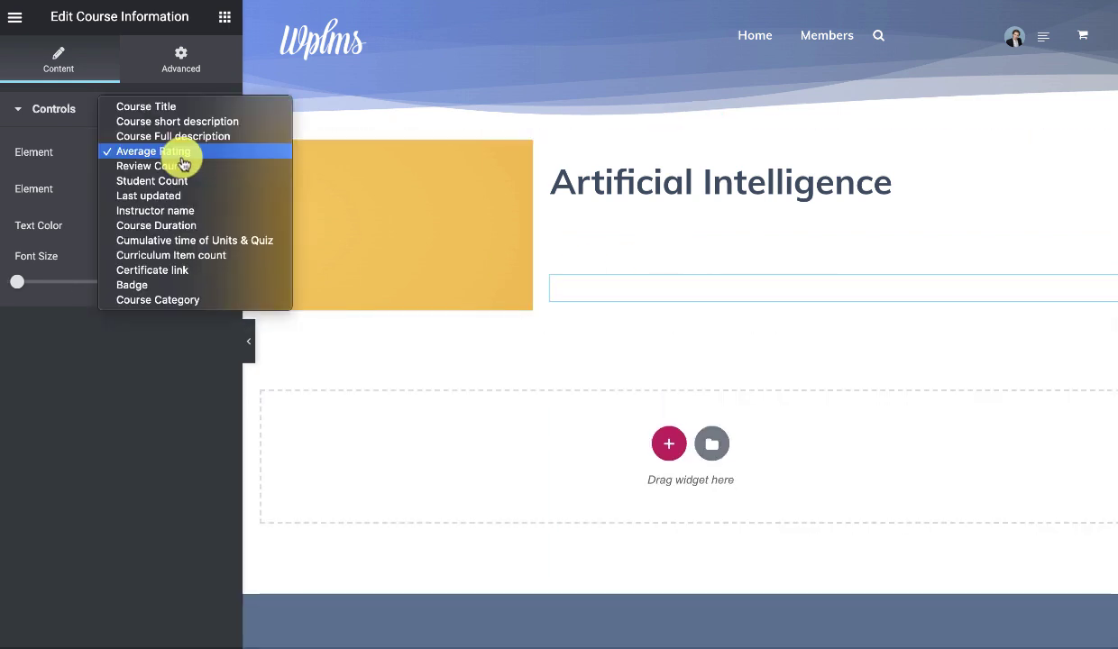
pyautogui.click(170, 120)
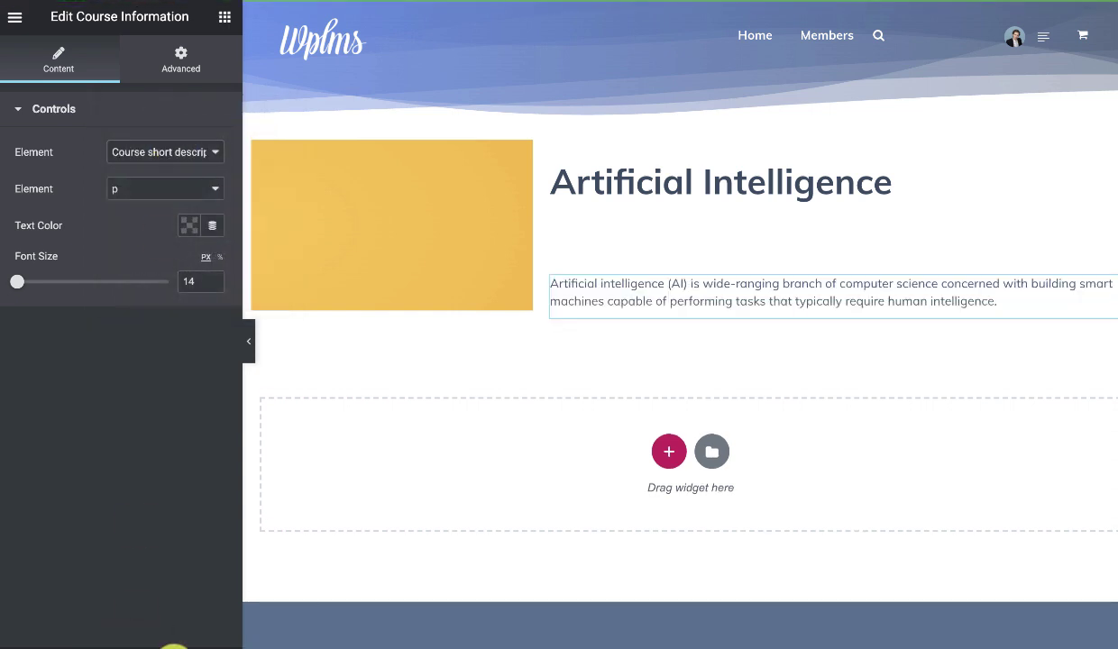
# - Insert a two-column inner section below the course title and move the Average Rating widget into its first column
pyautogui.click(628, 241)
pyautogui.click(224, 18)
pyautogui.moveTo(70, 167); pyautogui.dragTo(638, 209)
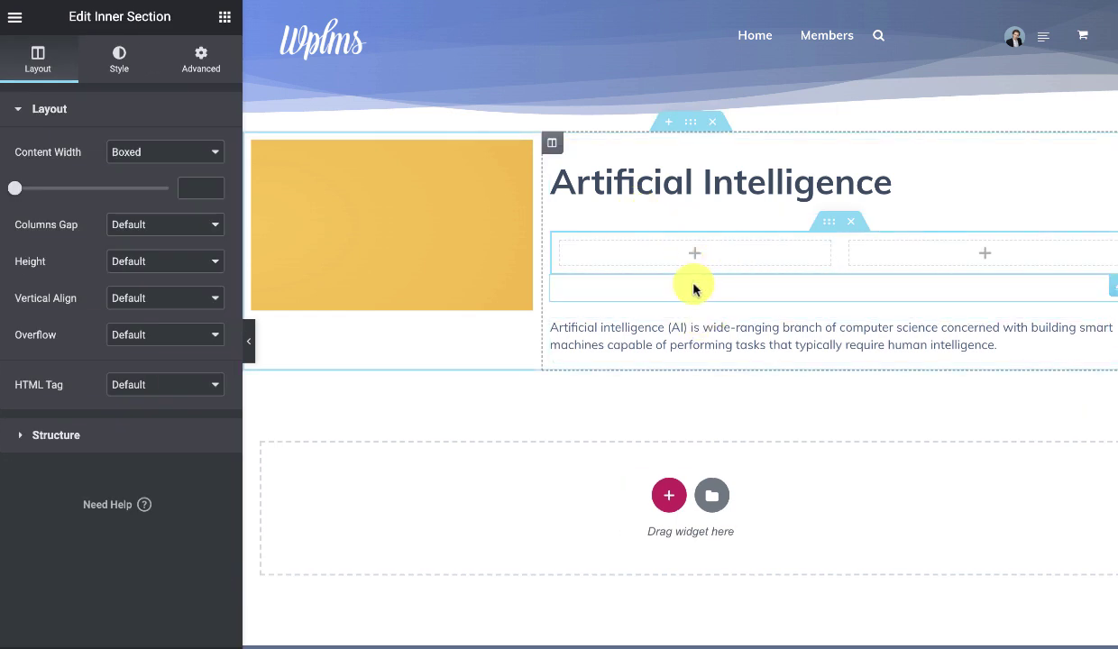
pyautogui.click(693, 288)
pyautogui.moveTo(1113, 286); pyautogui.dragTo(689, 260)
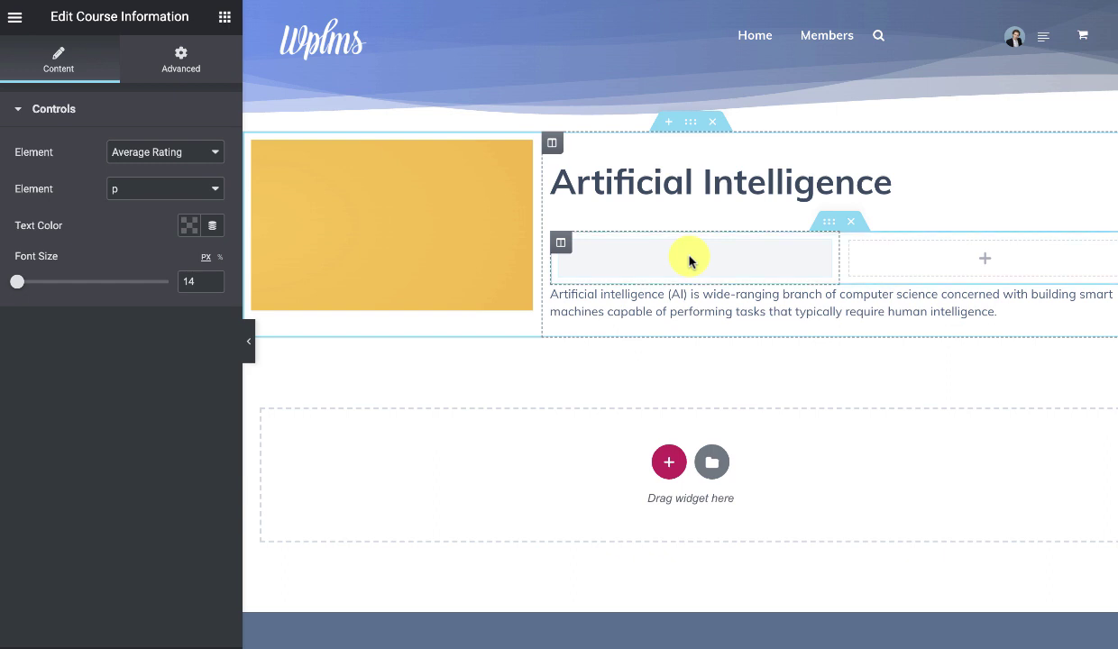
# - Place a duplicate of the Average Rating widget in the inner section's second column and set it to Student Count
pyautogui.rightClick(689, 261)
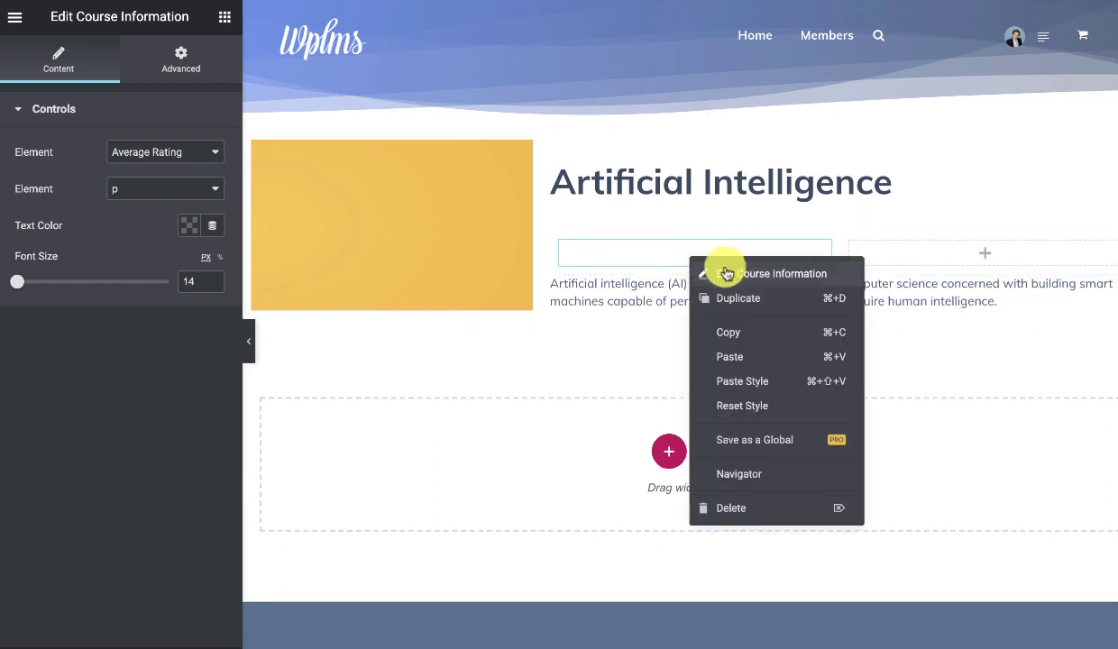
pyautogui.click(736, 297)
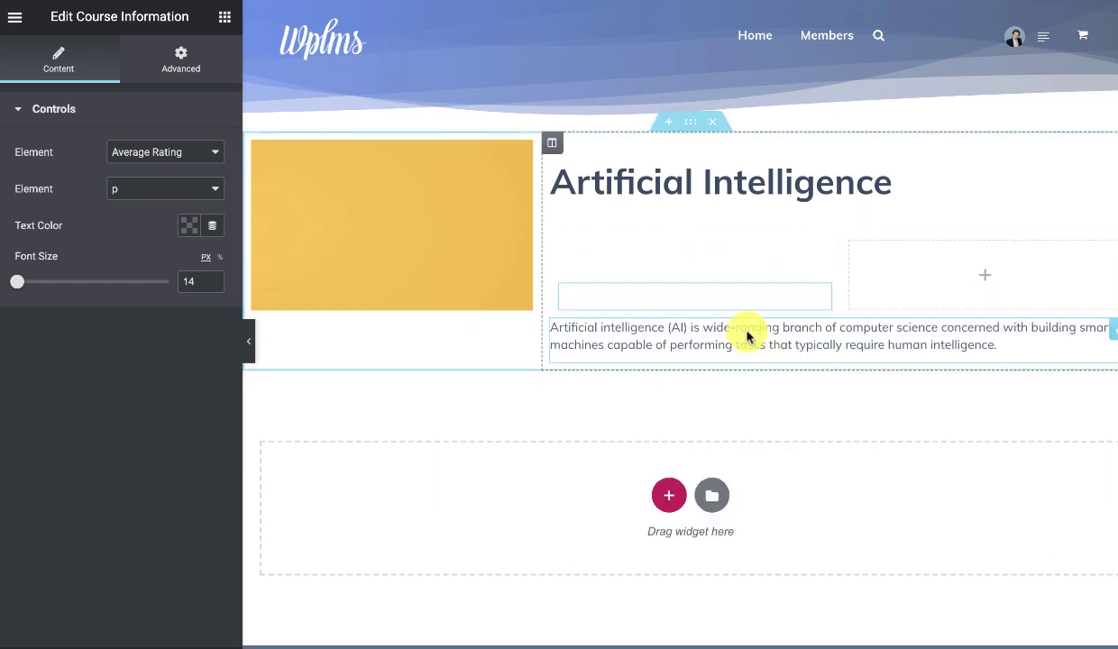
pyautogui.moveTo(823, 300); pyautogui.dragTo(929, 260)
pyautogui.click(157, 160)
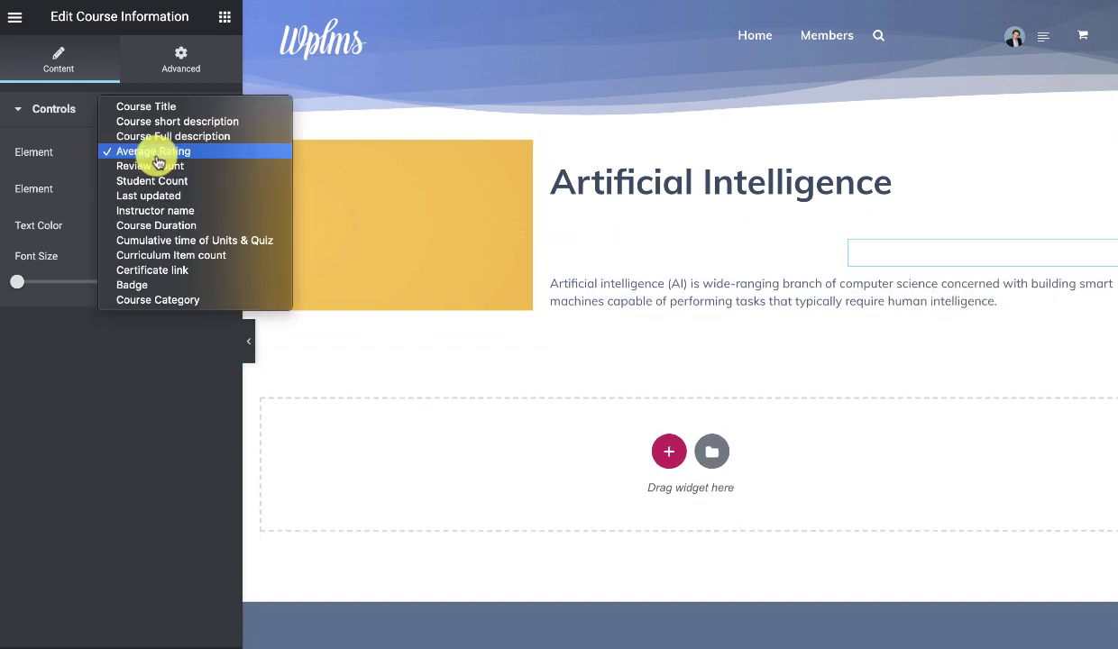
pyautogui.click(171, 182)
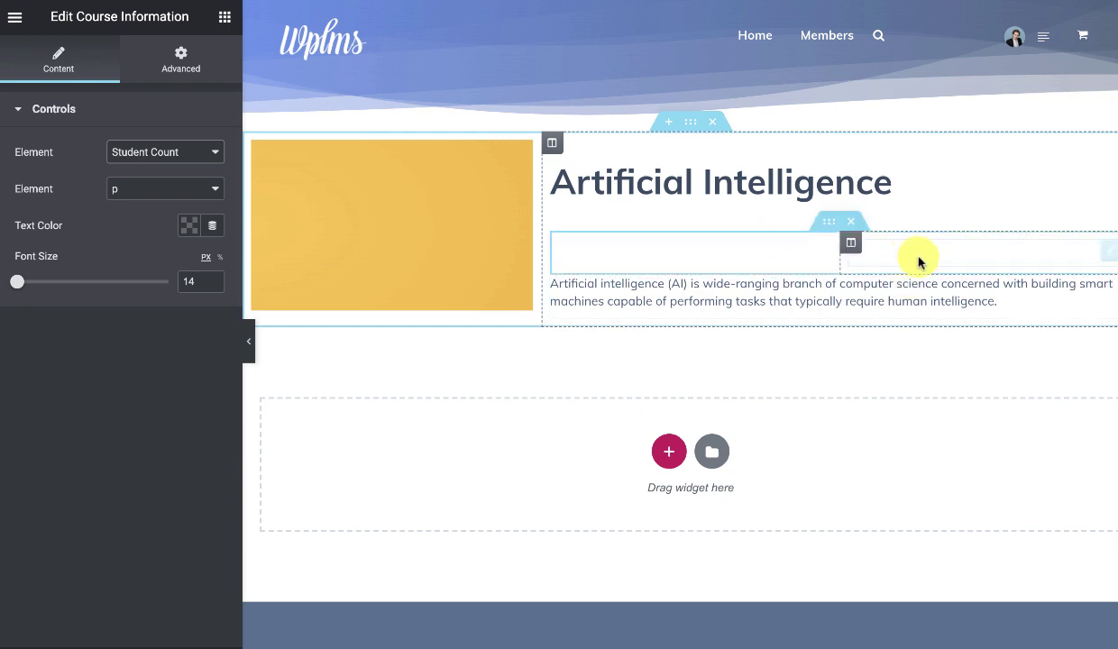
# - Try to add another inner section inside the Student Count column
pyautogui.click(171, 57)
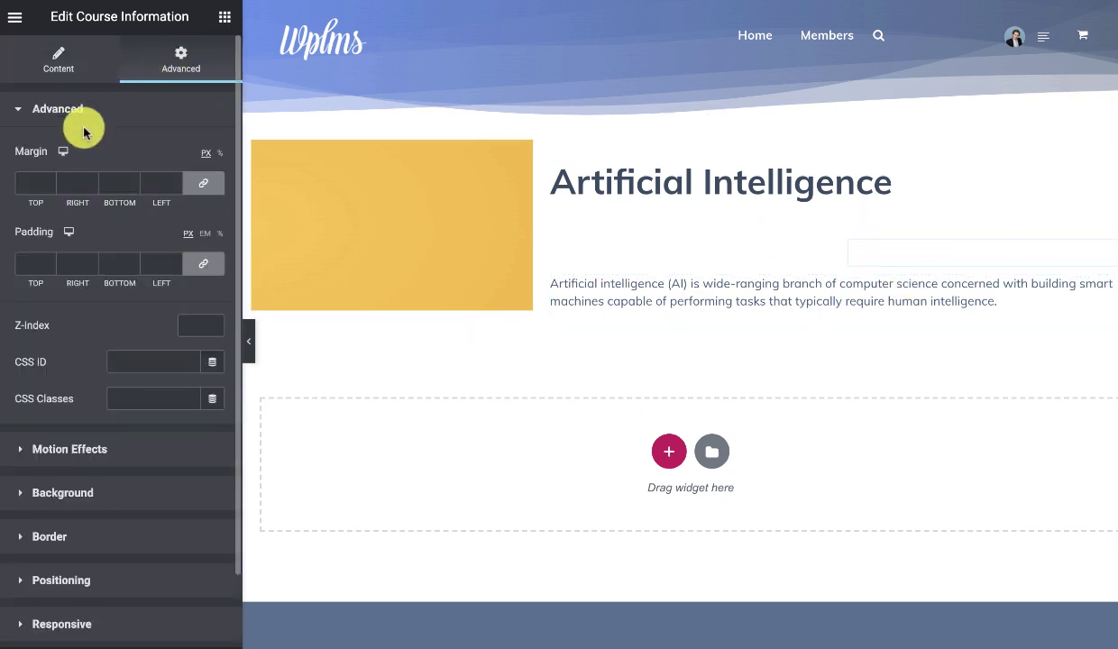
pyautogui.click(224, 17)
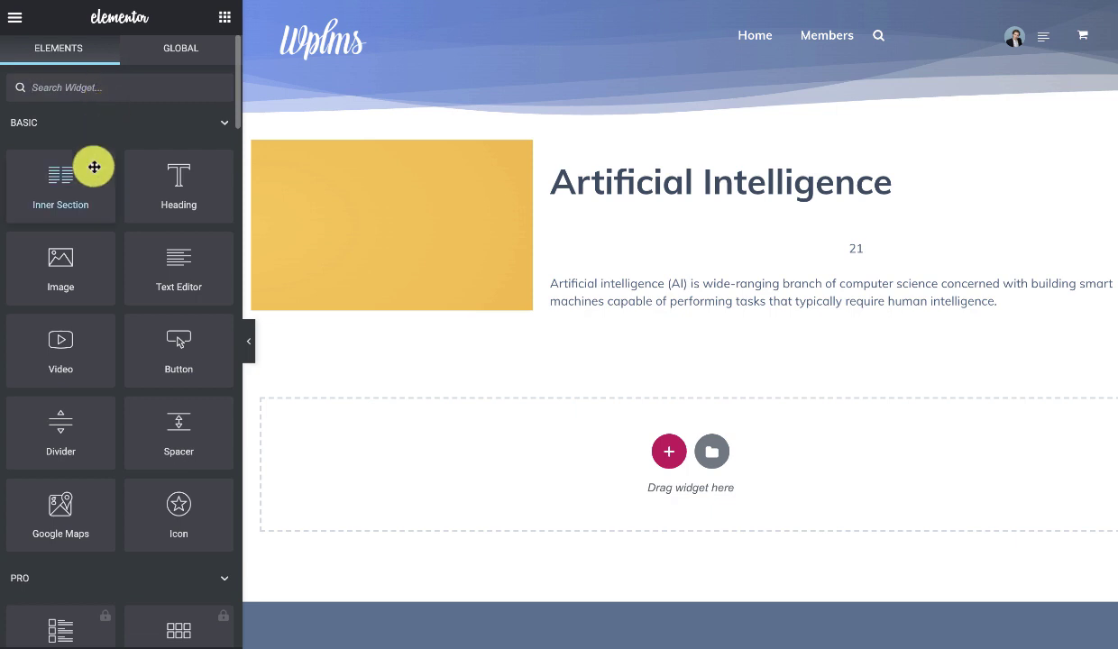
pyautogui.moveTo(95, 166); pyautogui.dragTo(893, 251)
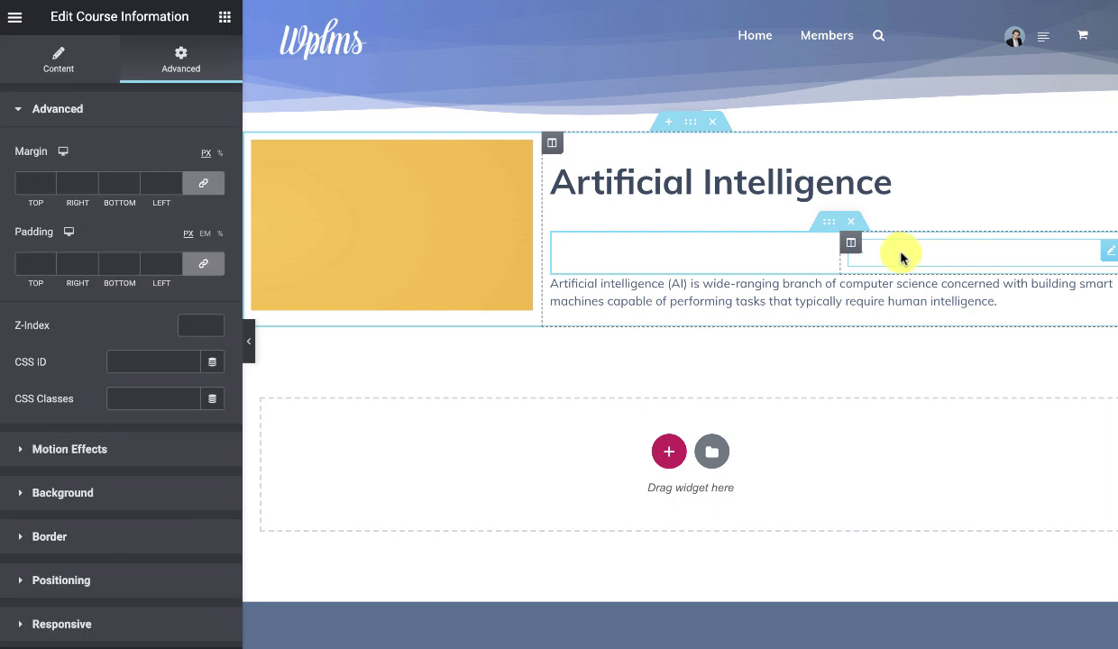
pyautogui.hotkey('ctrl', 'z')
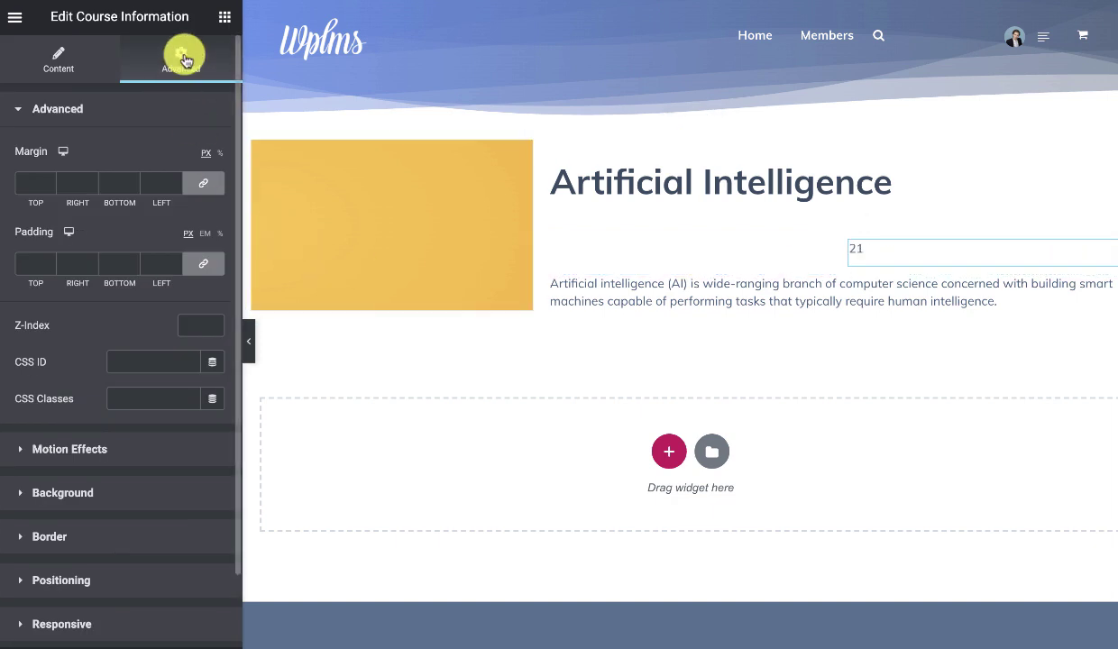
# - Add a Heading widget above the student count, title it "Student", and align it left
pyautogui.click(216, 29)
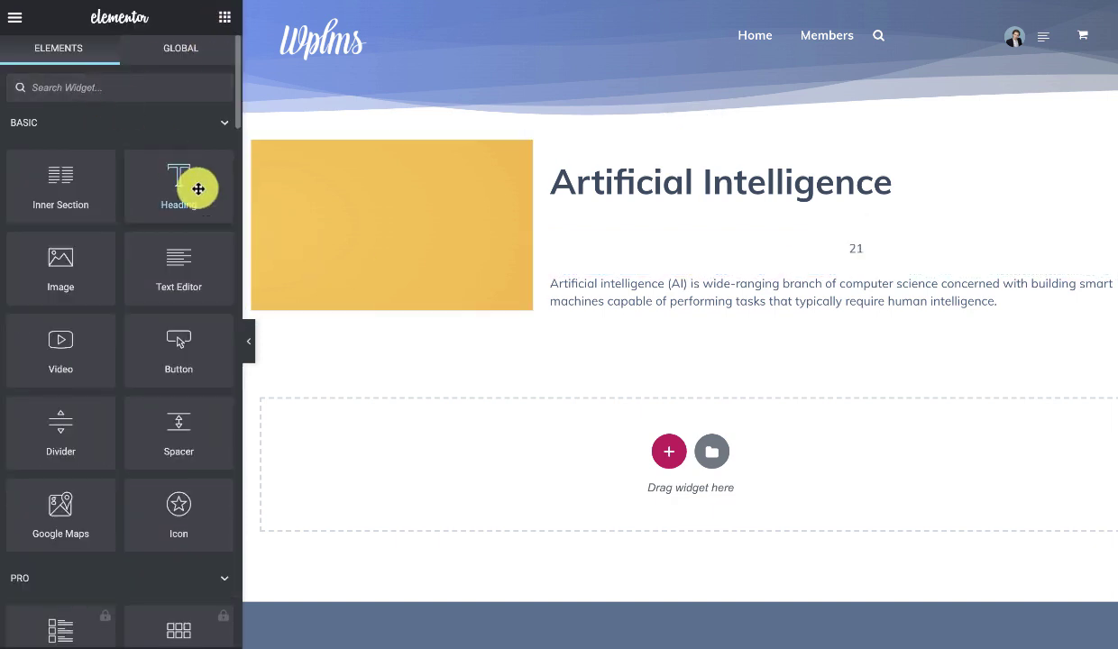
pyautogui.moveTo(183, 177); pyautogui.dragTo(868, 252)
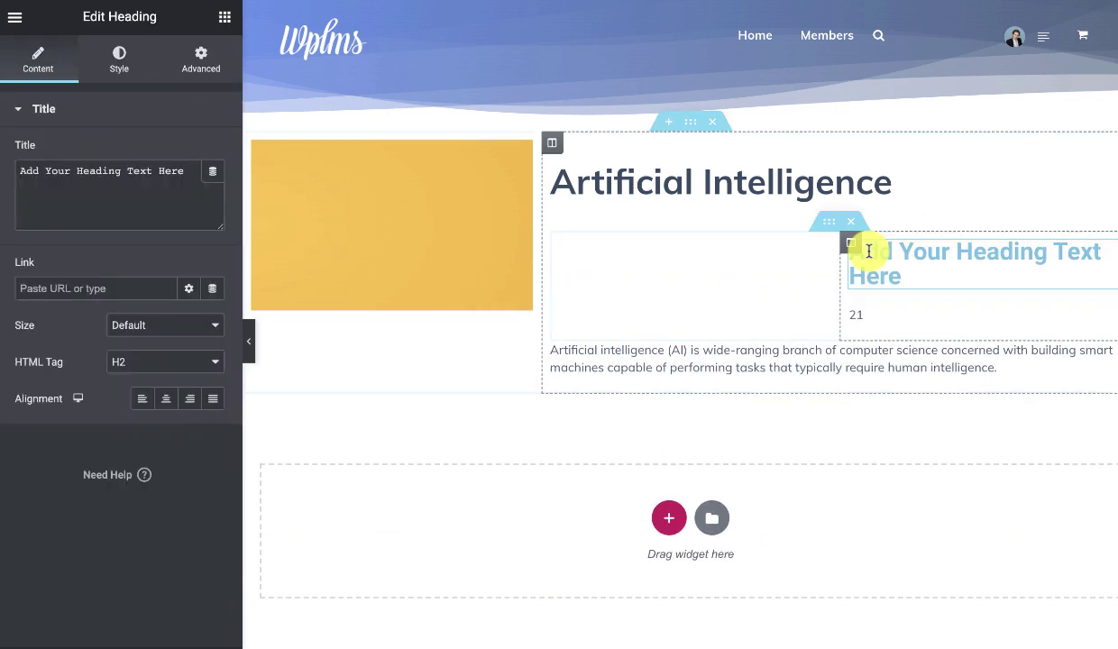
pyautogui.tripleClick(117, 187)
pyautogui.write('Stu')
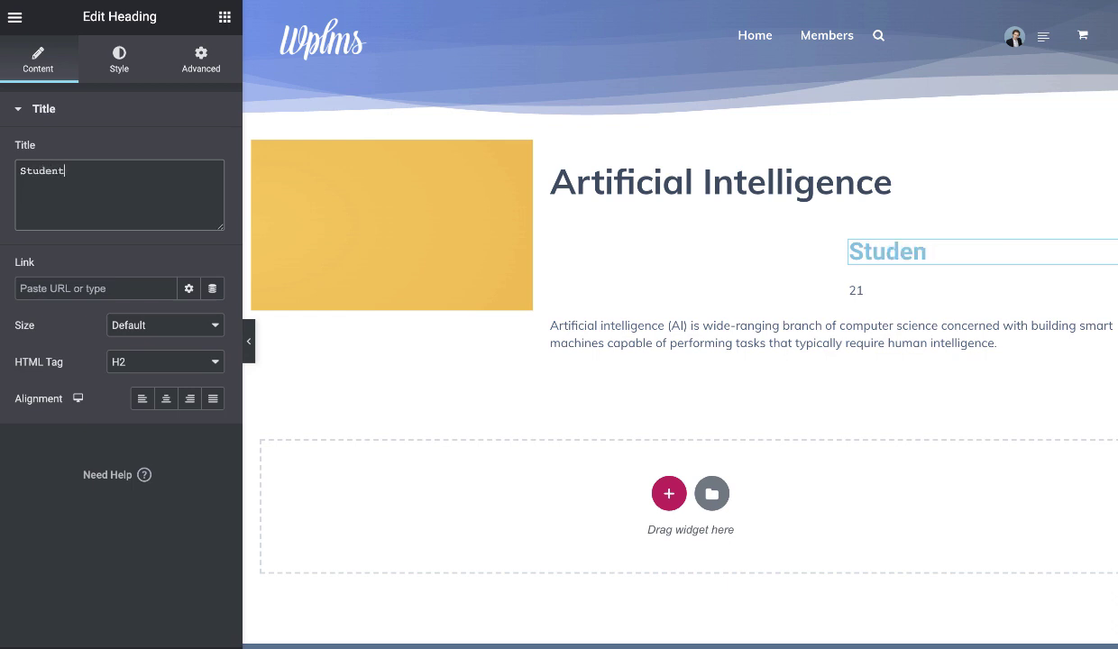
pyautogui.write('dent')
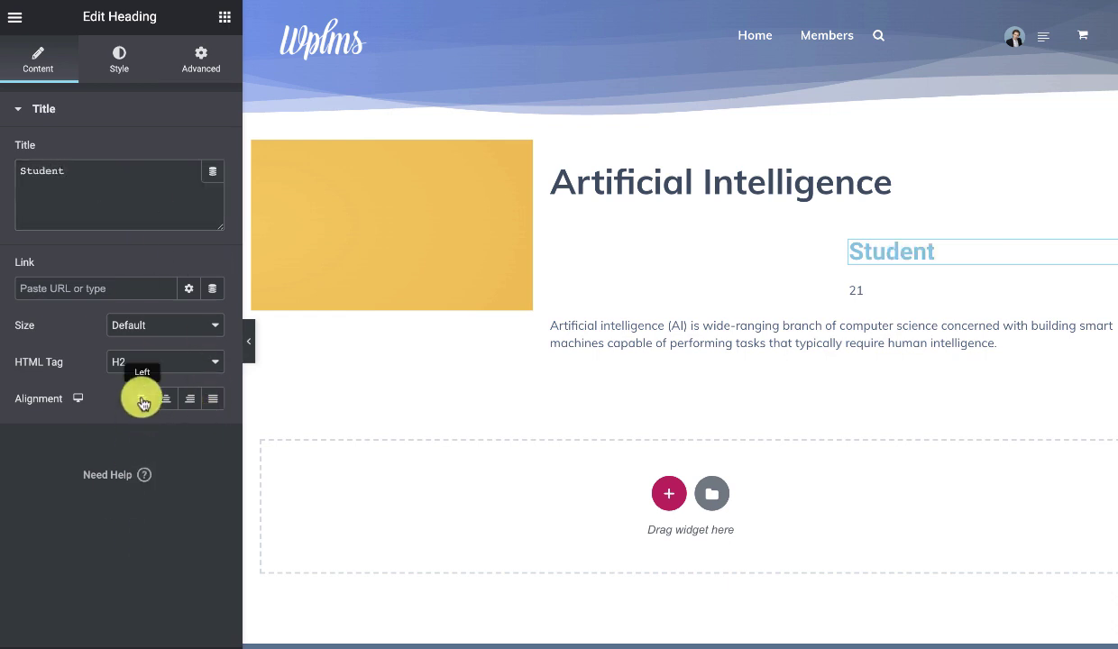
pyautogui.click(142, 398)
# - Set the Student heading's text color to the semi-transparent dark gray #1A1A1A63
pyautogui.click(119, 56)
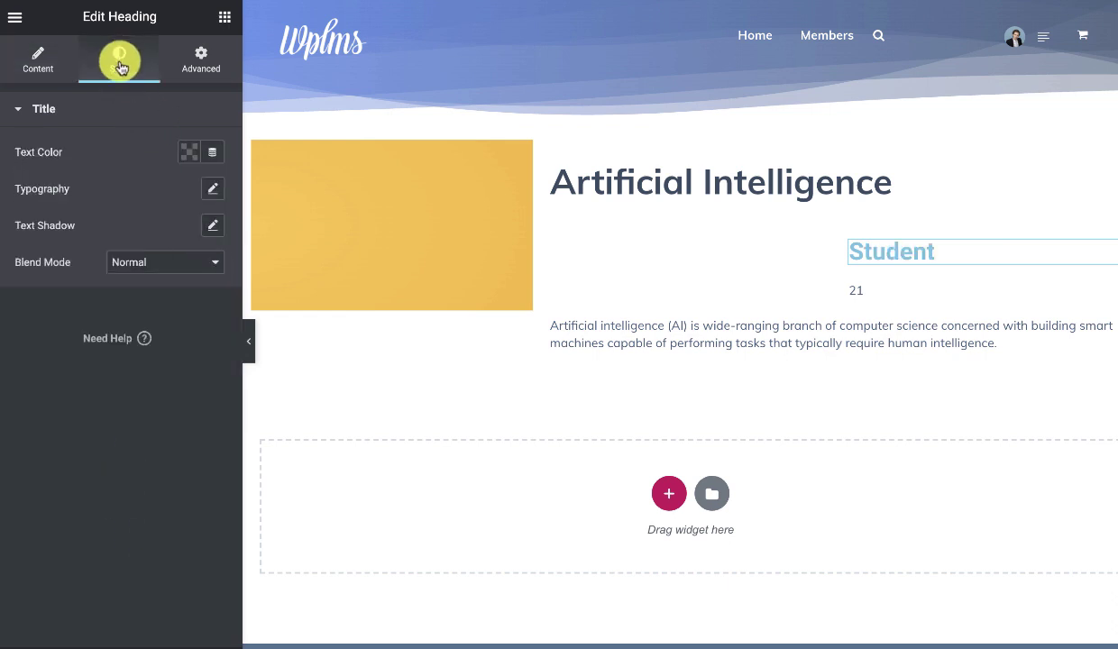
pyautogui.click(188, 152)
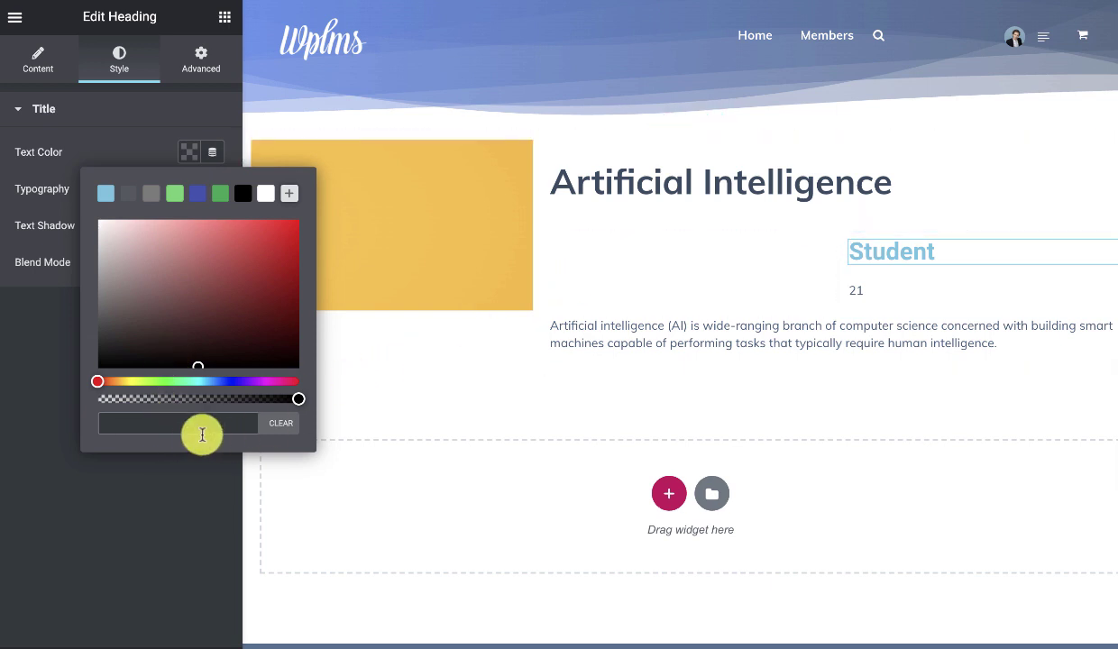
pyautogui.click(247, 399)
pyautogui.moveTo(135, 353); pyautogui.dragTo(64, 358)
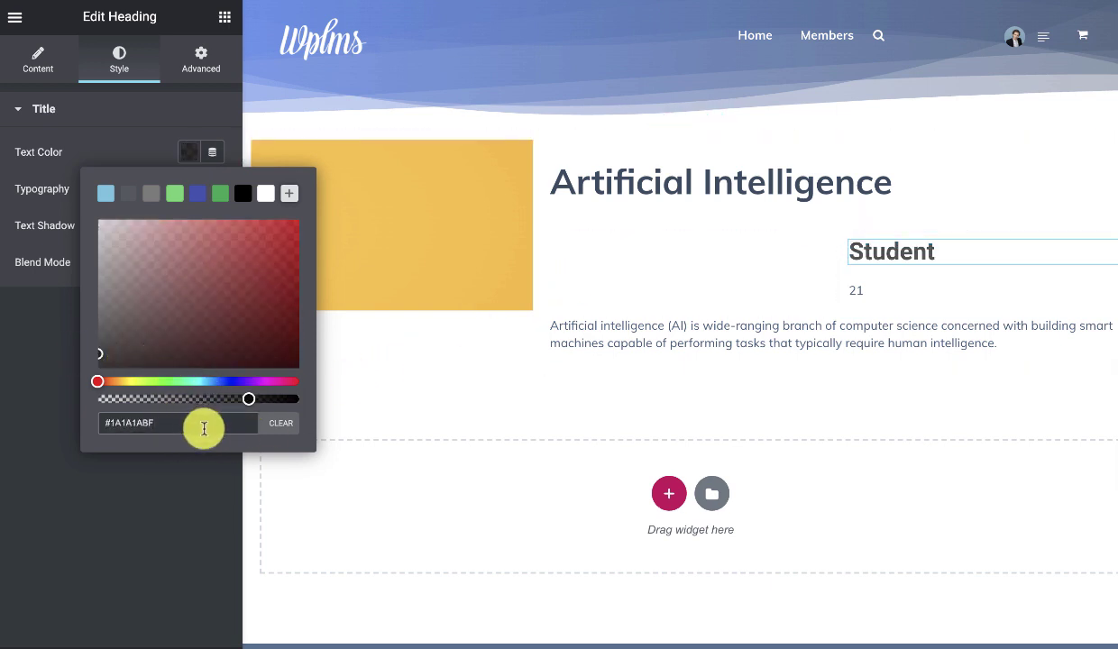
pyautogui.moveTo(245, 398); pyautogui.dragTo(174, 398)
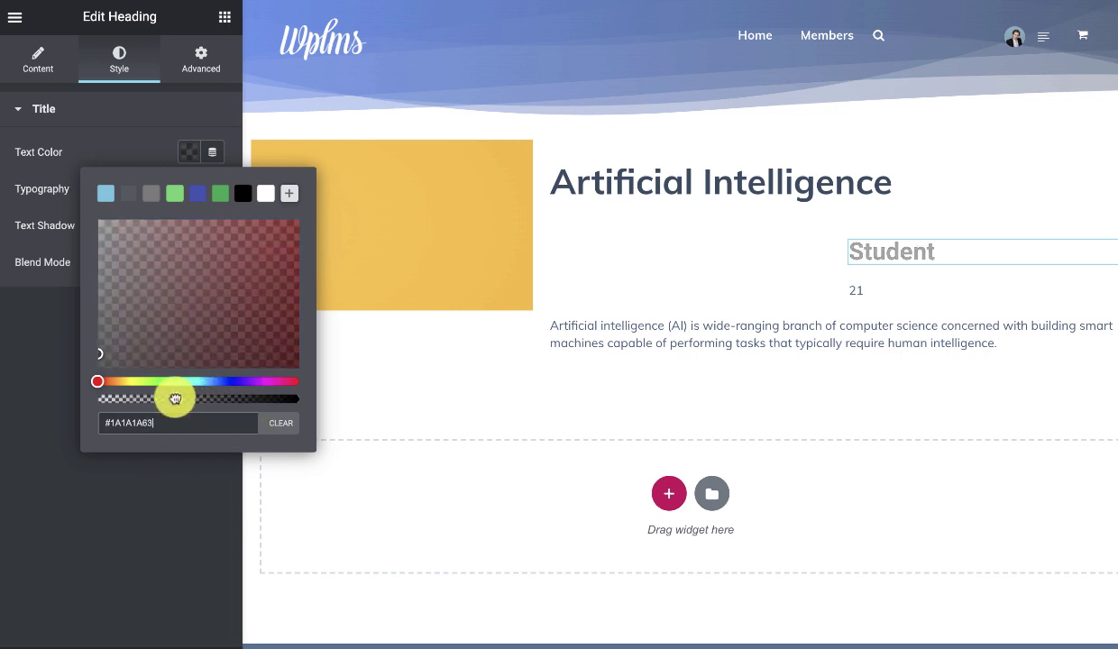
pyautogui.click(100, 519)
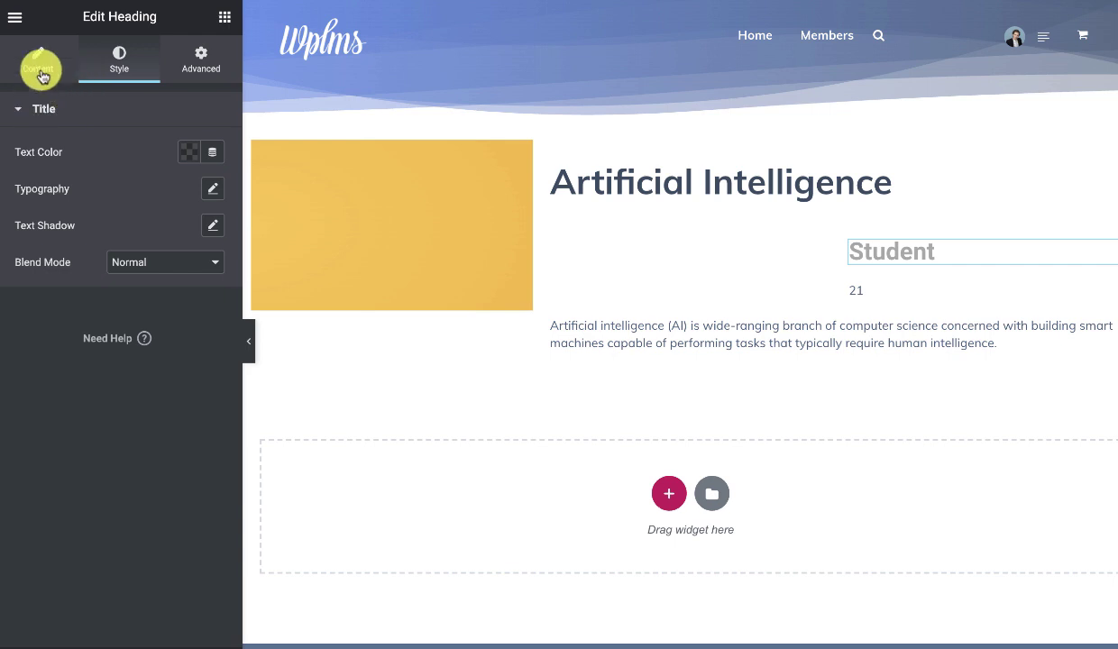
# - Retitle the Student heading as "Number of Students" and switch it to a smaller HTML tag
pyautogui.click(38, 55)
pyautogui.click(91, 171)
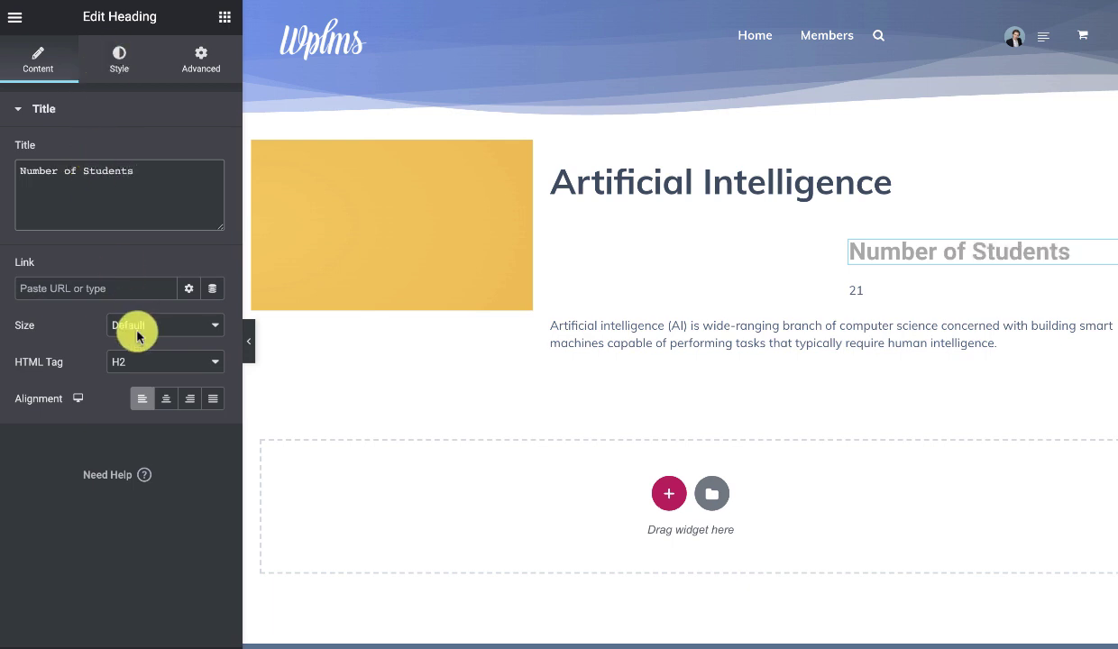
pyautogui.click(131, 364)
pyautogui.click(132, 450)
# - Set the Number of Students heading's typography to the Muli font family at 12 px
pyautogui.click(120, 56)
pyautogui.click(211, 189)
pyautogui.click(182, 232)
pyautogui.write('muli')
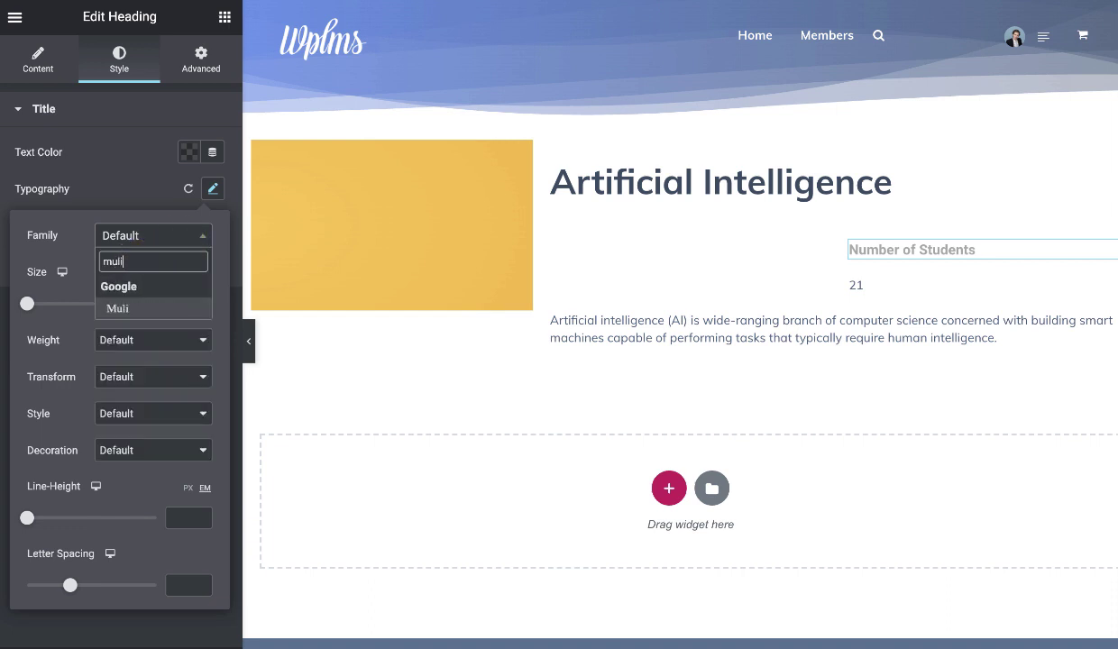
pyautogui.click(126, 309)
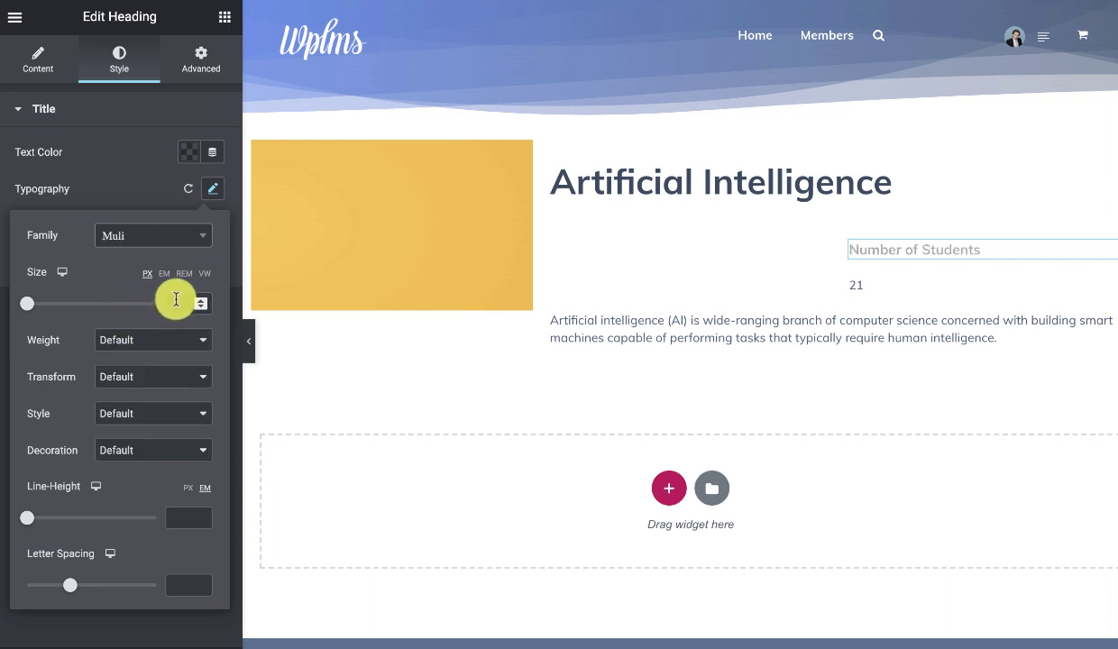
pyautogui.click(177, 300)
pyautogui.write('12')
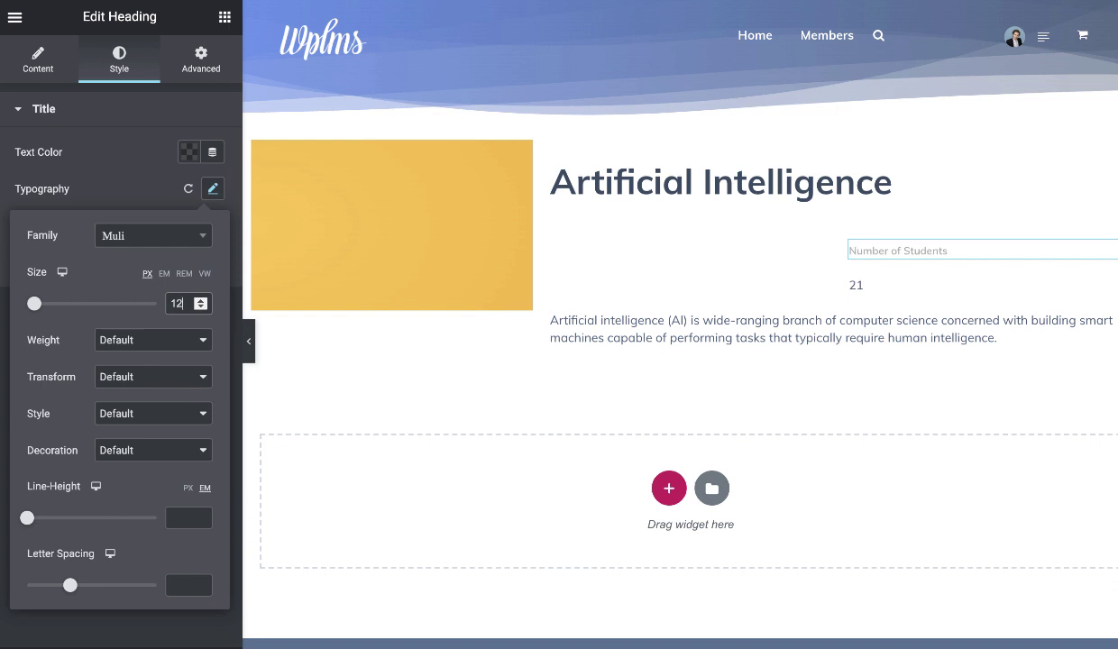
# - Position the Number of Students heading with Inline (auto) width and middle vertical alignment
pyautogui.click(204, 60)
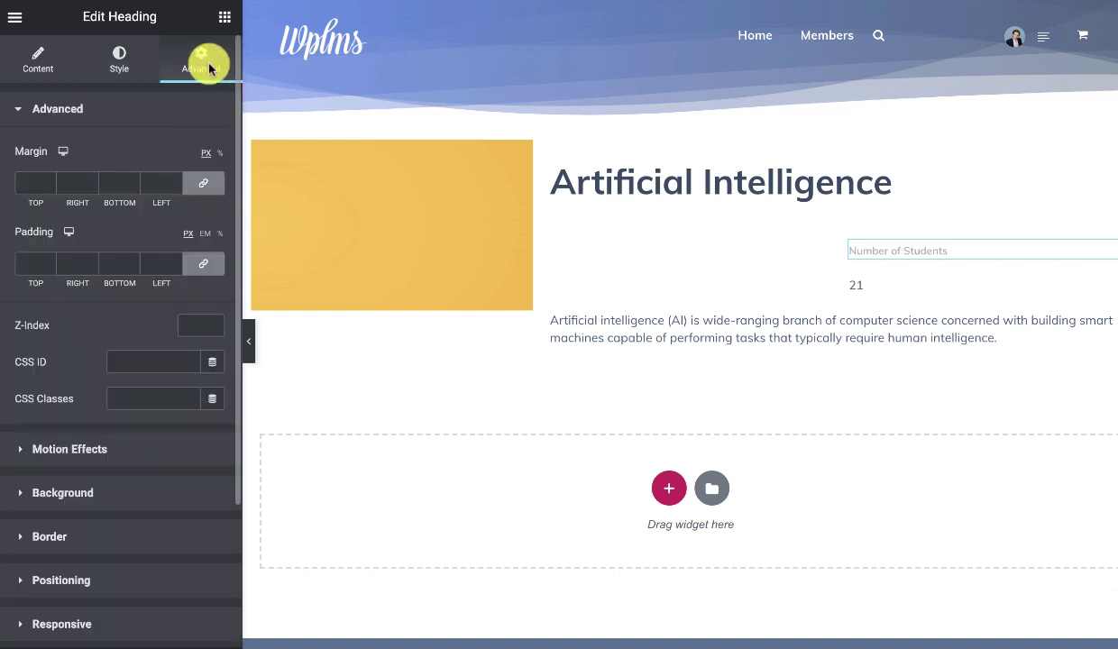
pyautogui.click(49, 578)
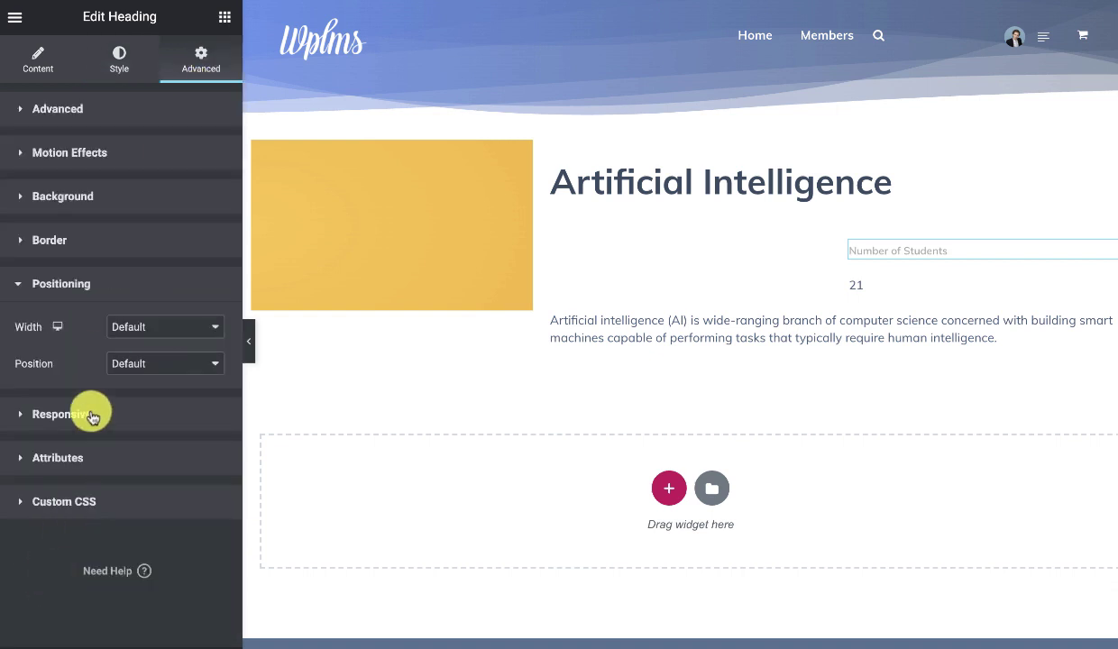
pyautogui.click(194, 327)
pyautogui.click(188, 354)
pyautogui.click(187, 370)
# - Give the student count widget Inline (auto) width and middle vertical alignment
pyautogui.click(855, 267)
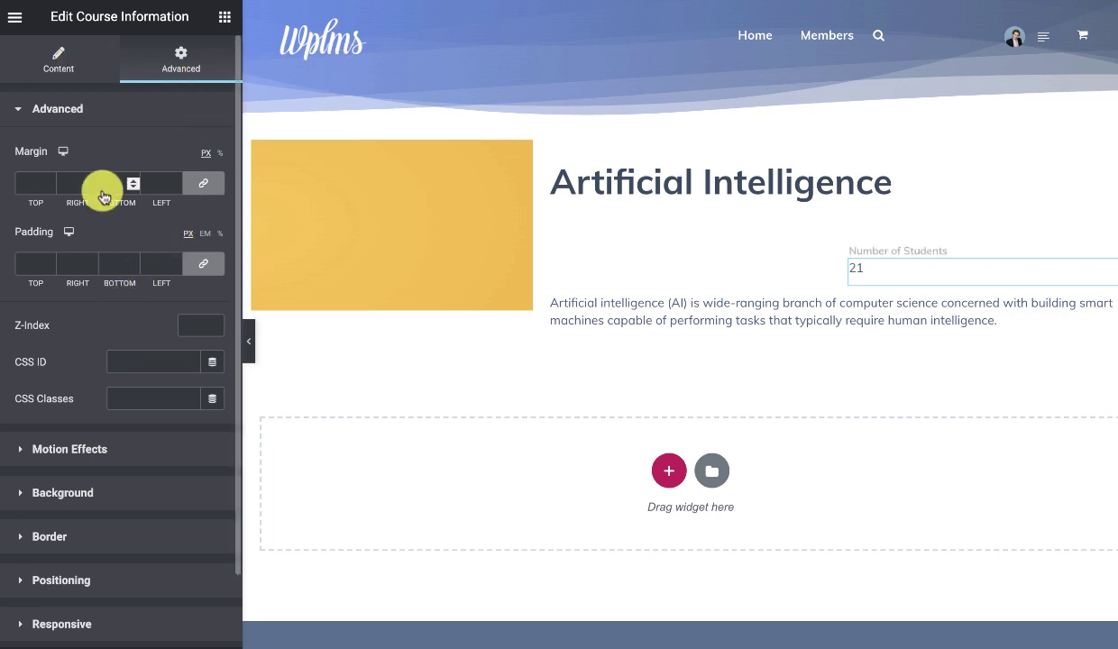
pyautogui.click(92, 581)
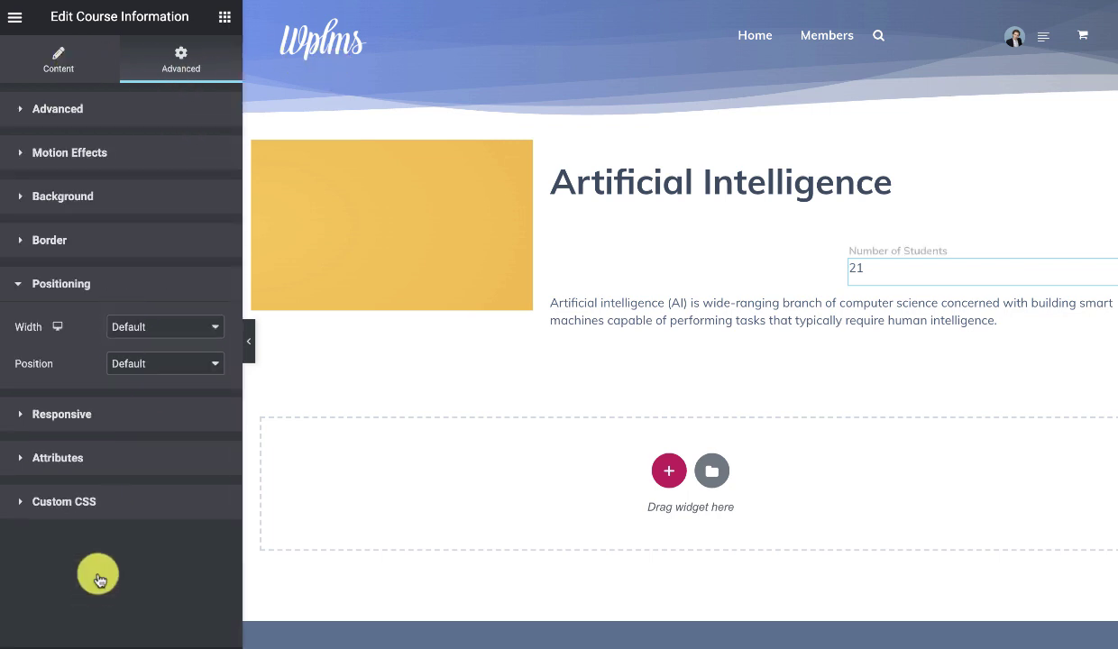
pyautogui.click(180, 327)
pyautogui.click(155, 359)
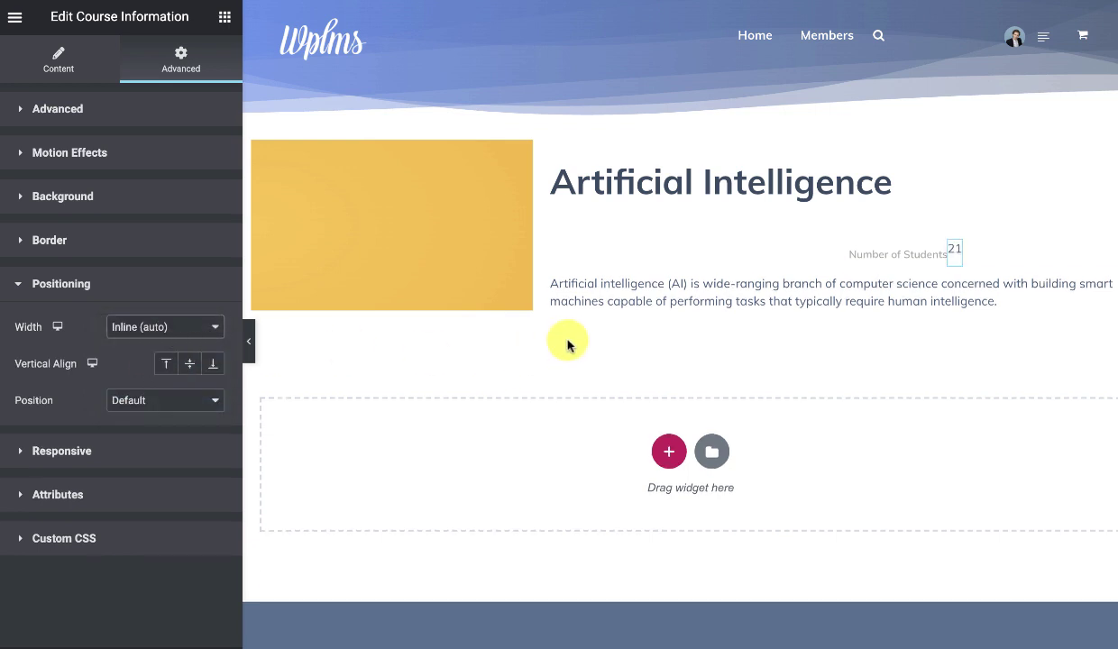
pyautogui.click(190, 364)
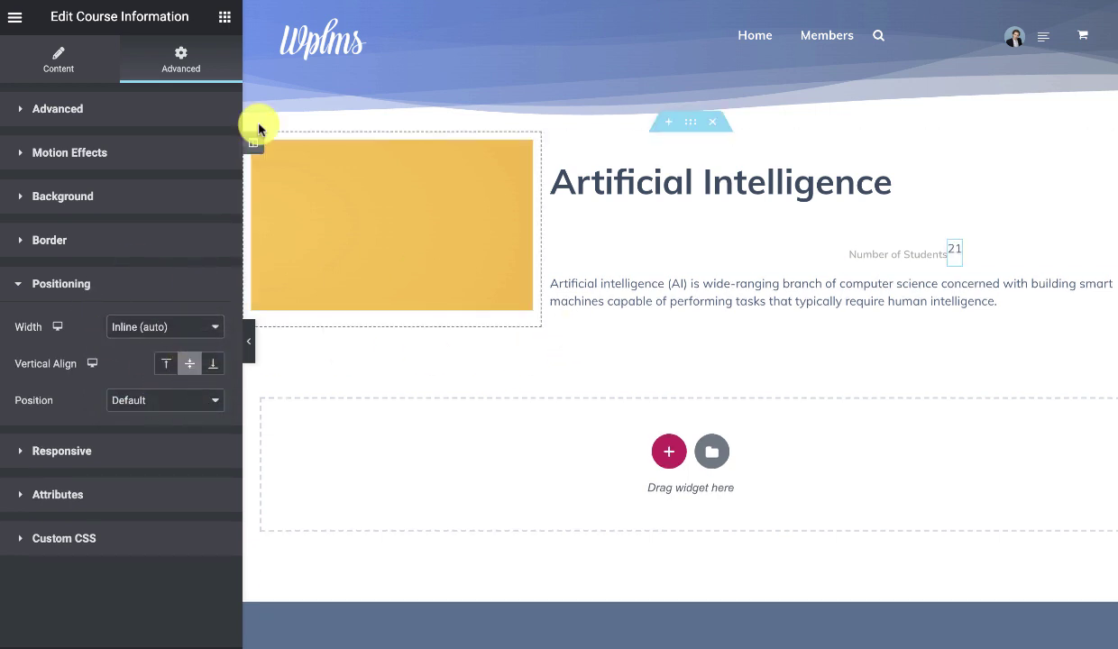
# - Unlink the Number of Students heading's padding values and set its right padding to 20 px
pyautogui.click(900, 254)
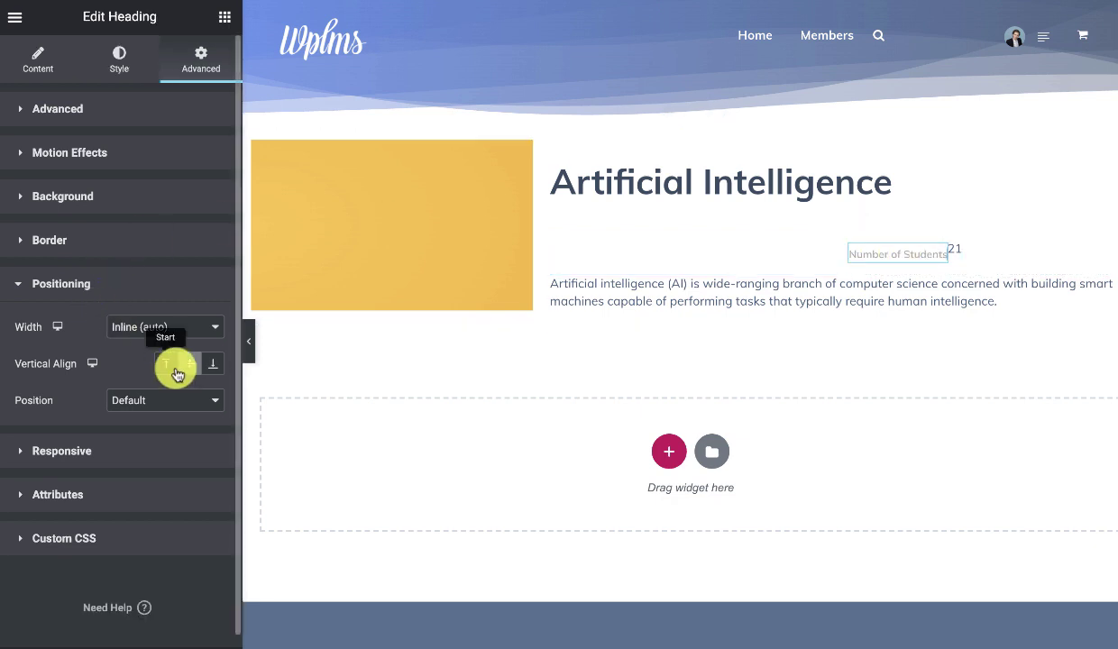
pyautogui.click(108, 112)
pyautogui.click(203, 263)
pyautogui.click(69, 263)
pyautogui.write('20')
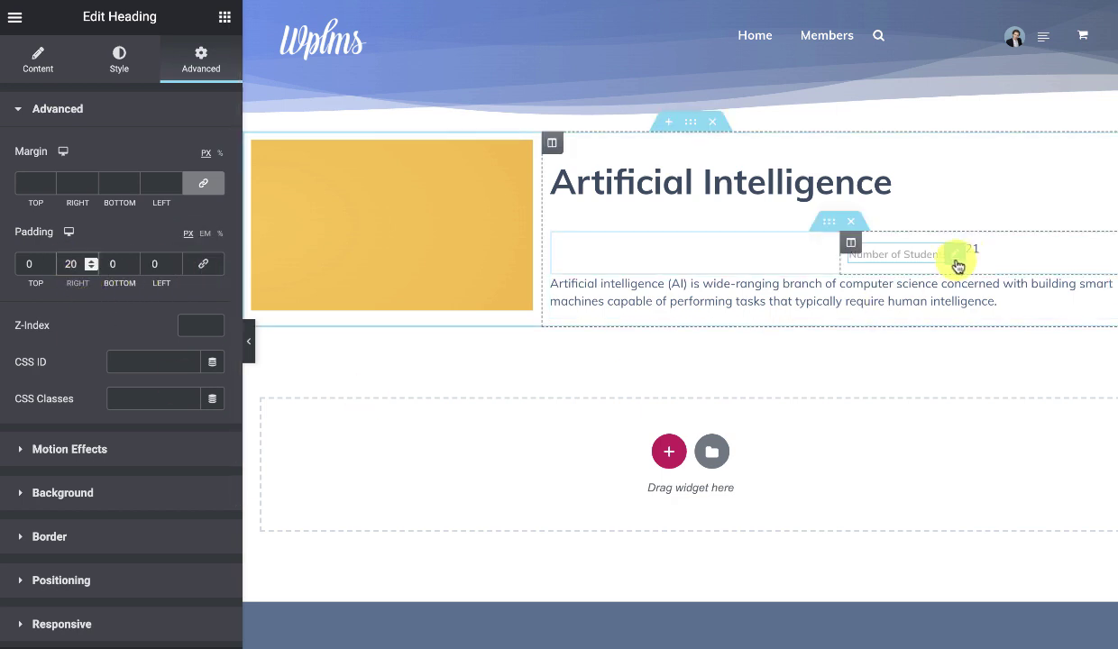
# - Reapply the middle vertical alignment to the student count widget
pyautogui.click(971, 256)
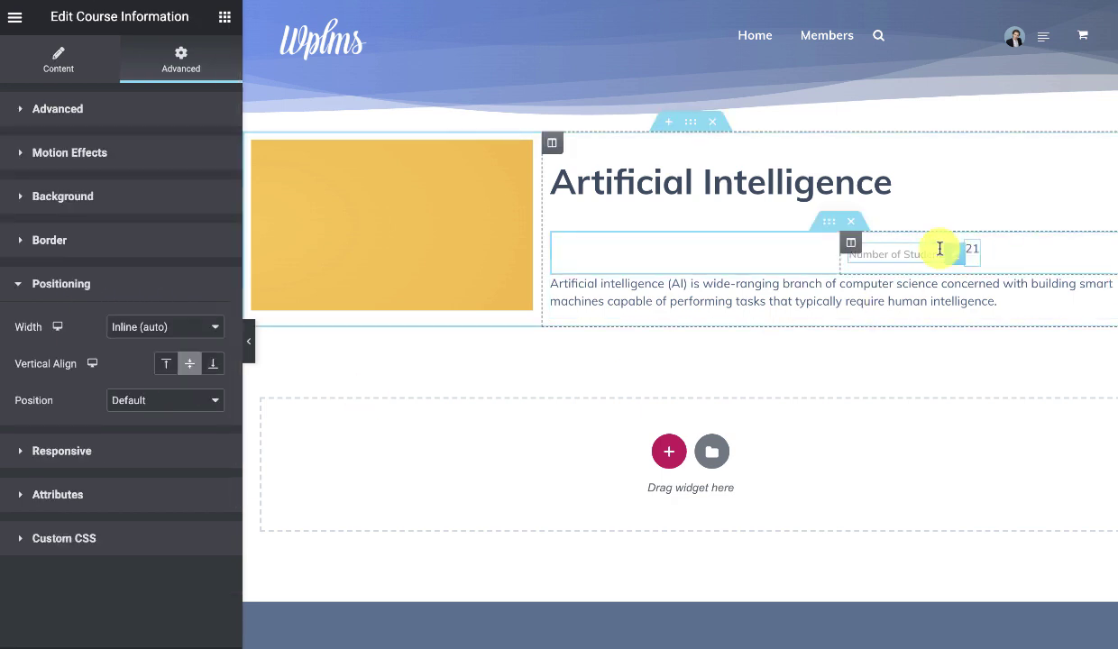
pyautogui.click(186, 365)
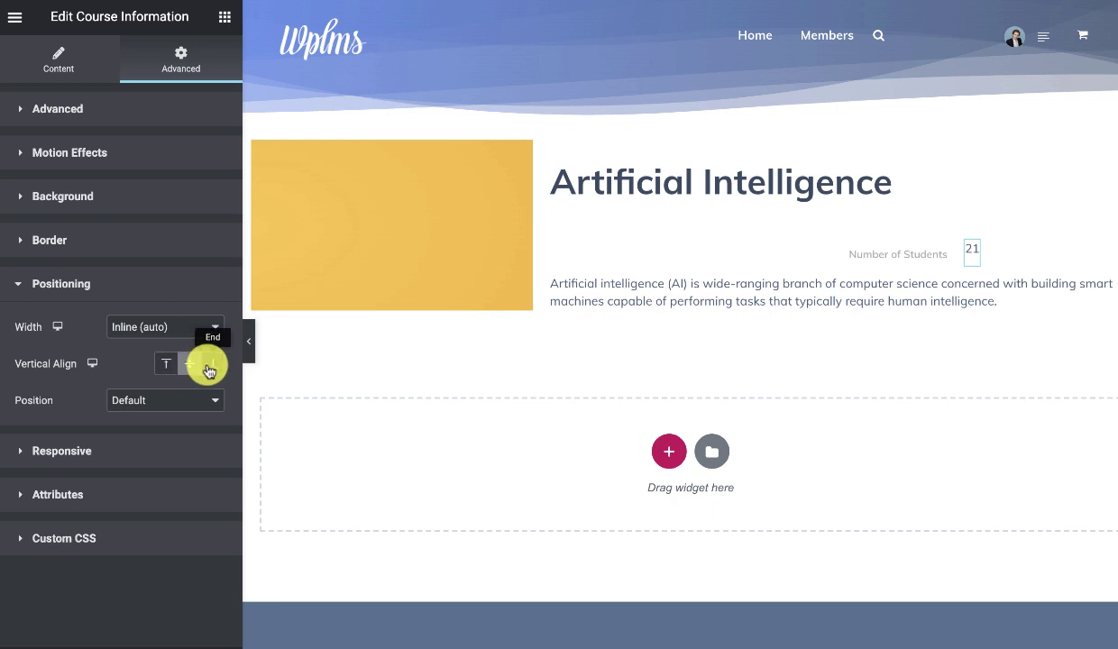
pyautogui.click(168, 410)
# - Create a new WordPress page titled "Course Directory" and open it for editing in Elementor
pyautogui.click(115, 367)
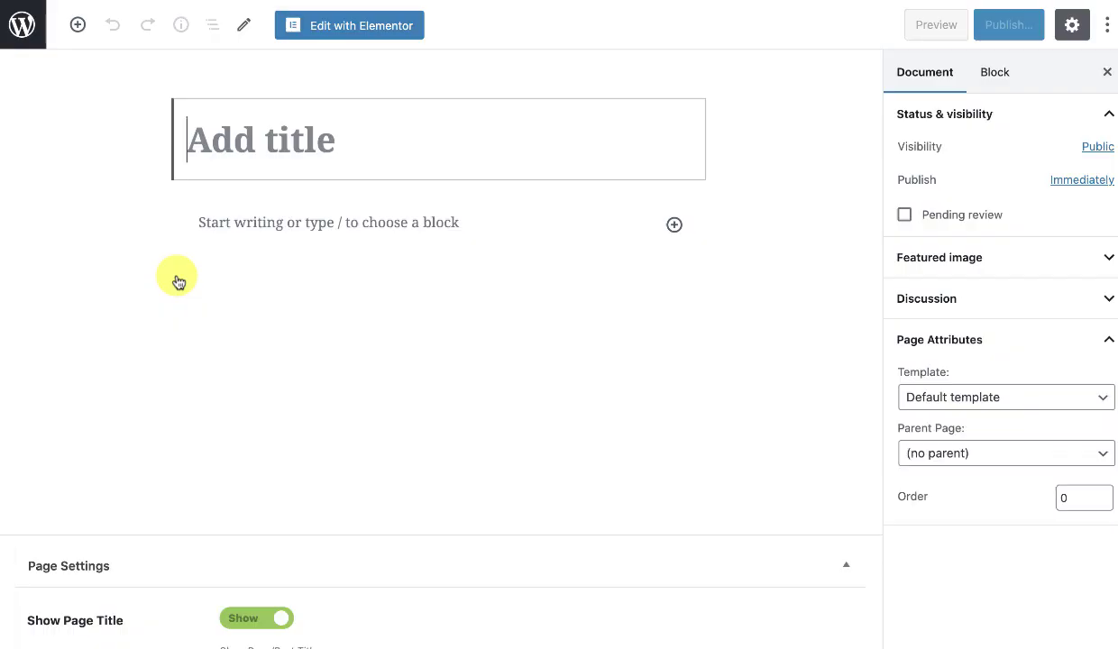
pyautogui.write('Course D')
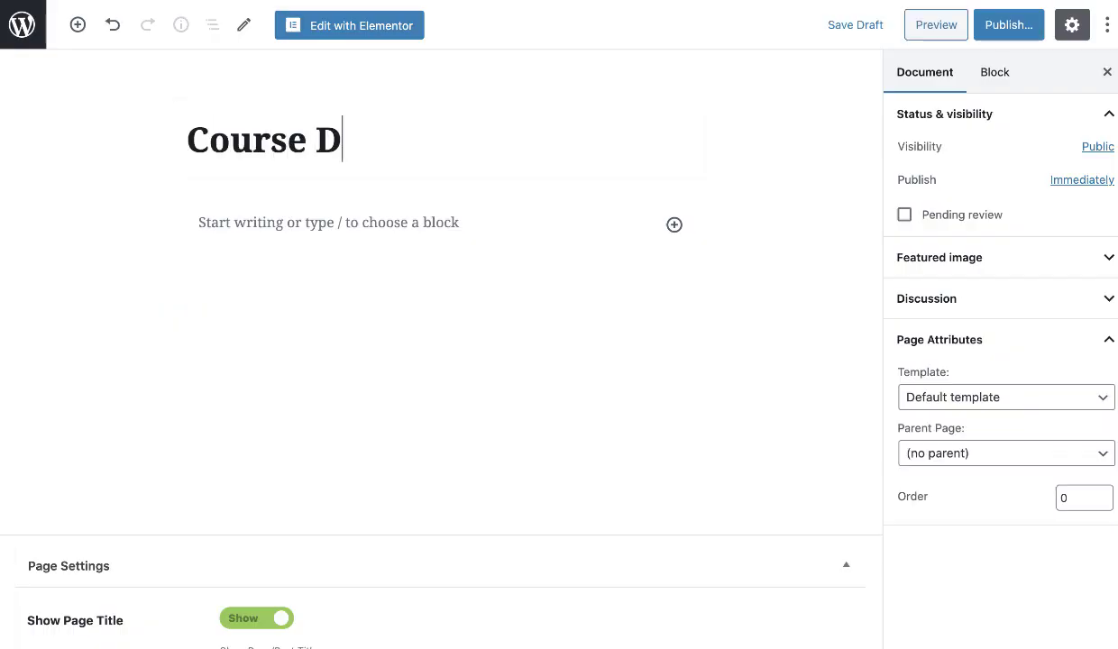
pyautogui.write('irectory')
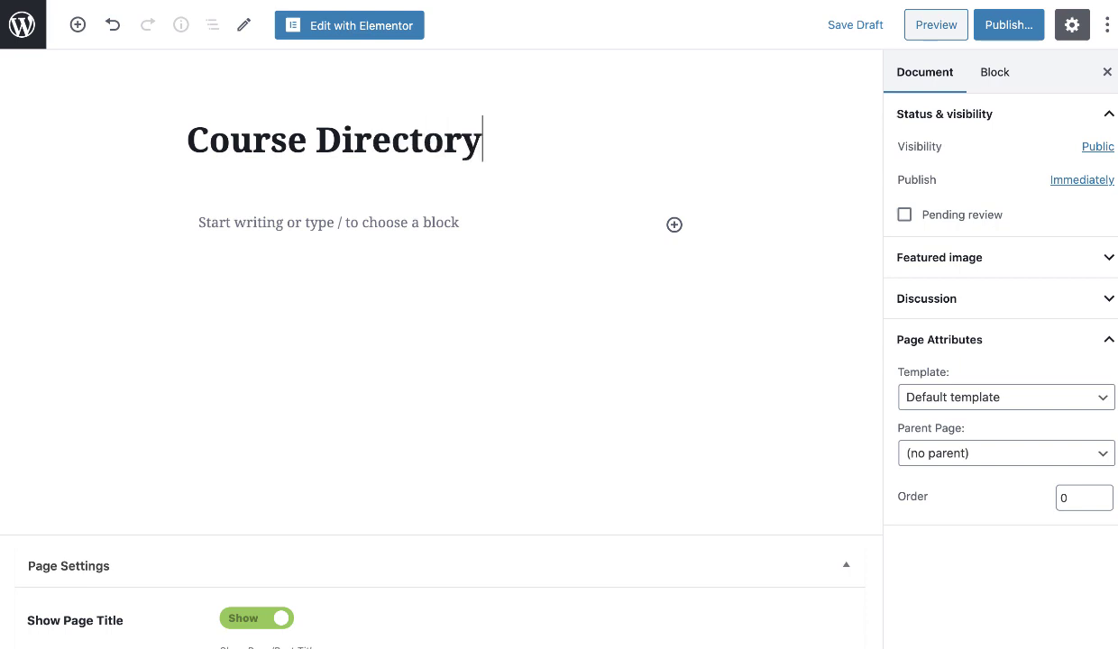
pyautogui.click(317, 25)
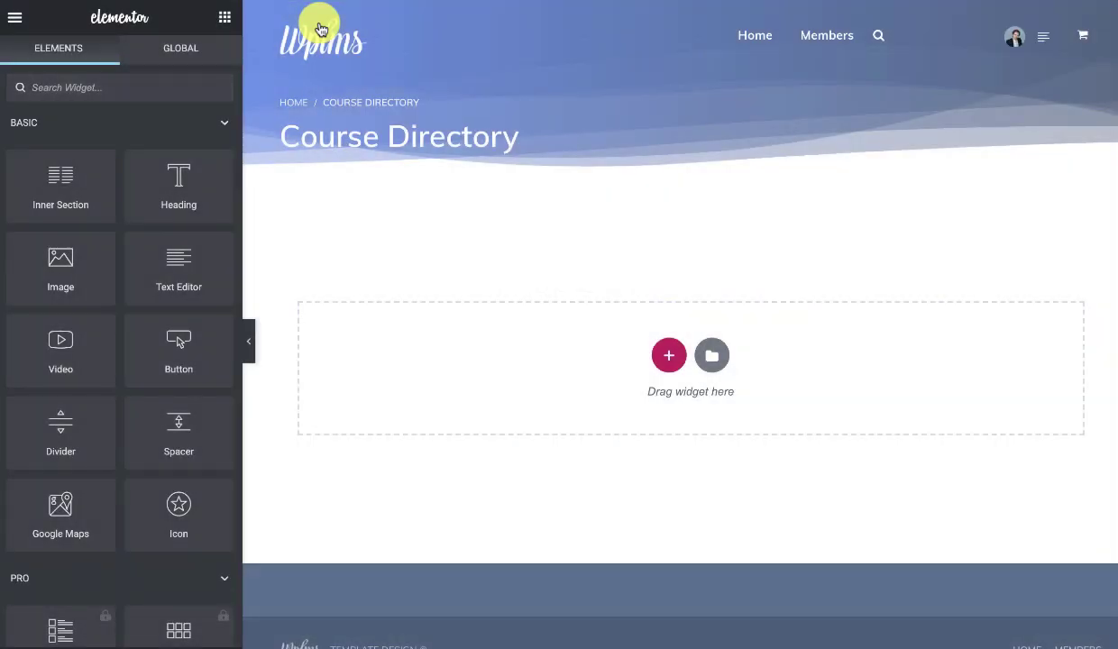
# - Add a single-column section to the page and place the Course Directory widget in it
pyautogui.click(667, 355)
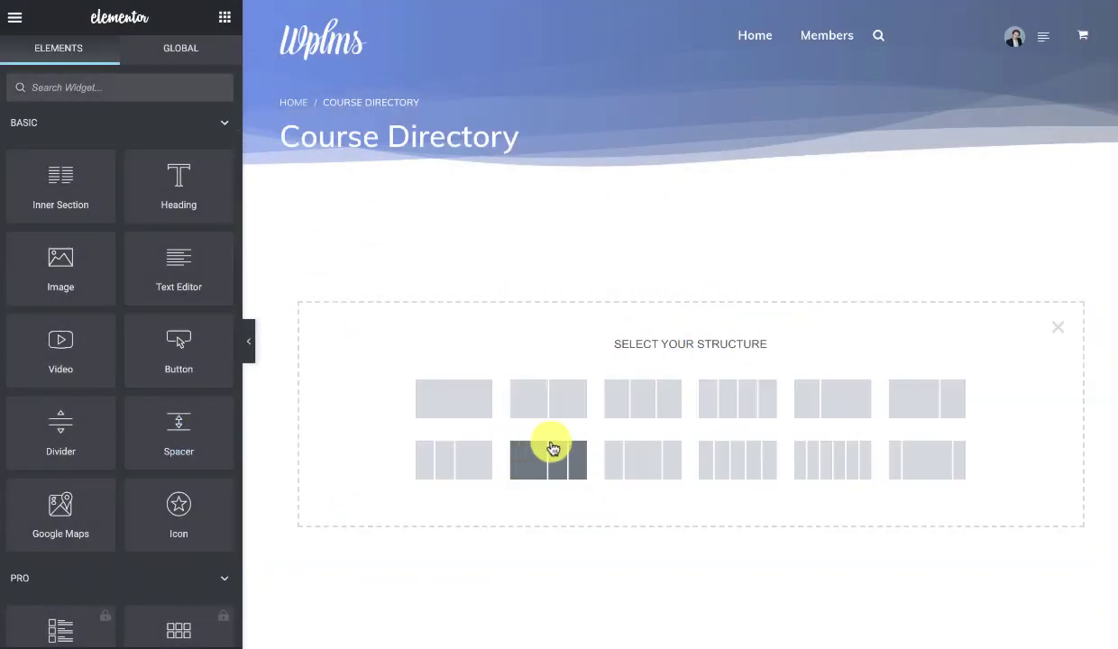
pyautogui.click(470, 392)
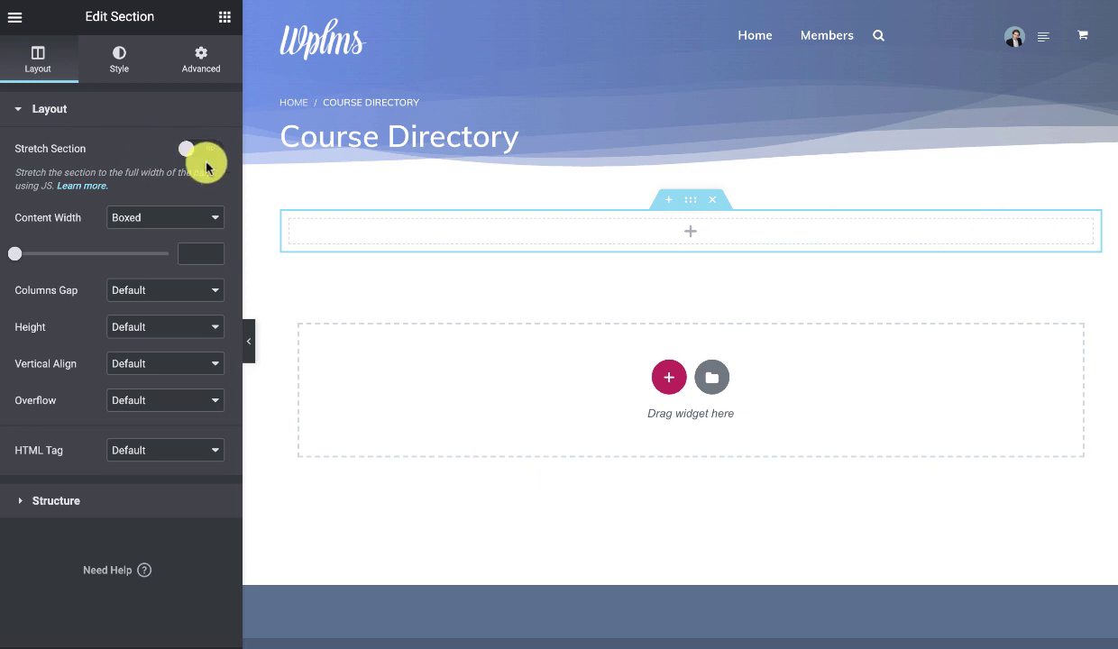
pyautogui.click(223, 17)
pyautogui.click(90, 90)
pyautogui.write('direct')
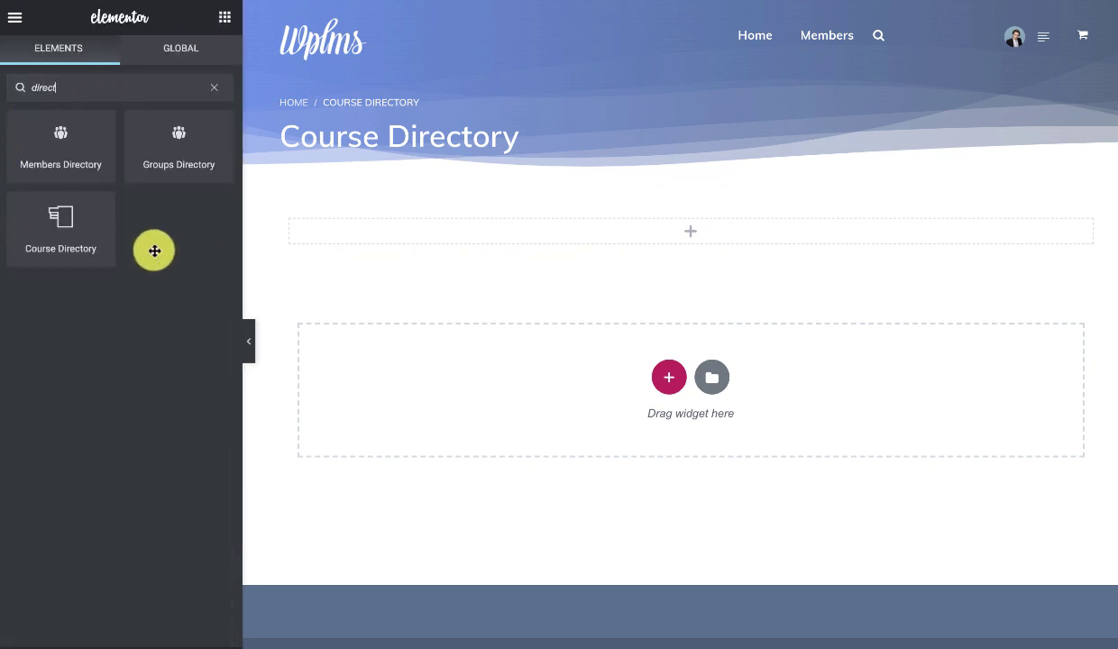
pyautogui.moveTo(60, 231); pyautogui.dragTo(662, 241)
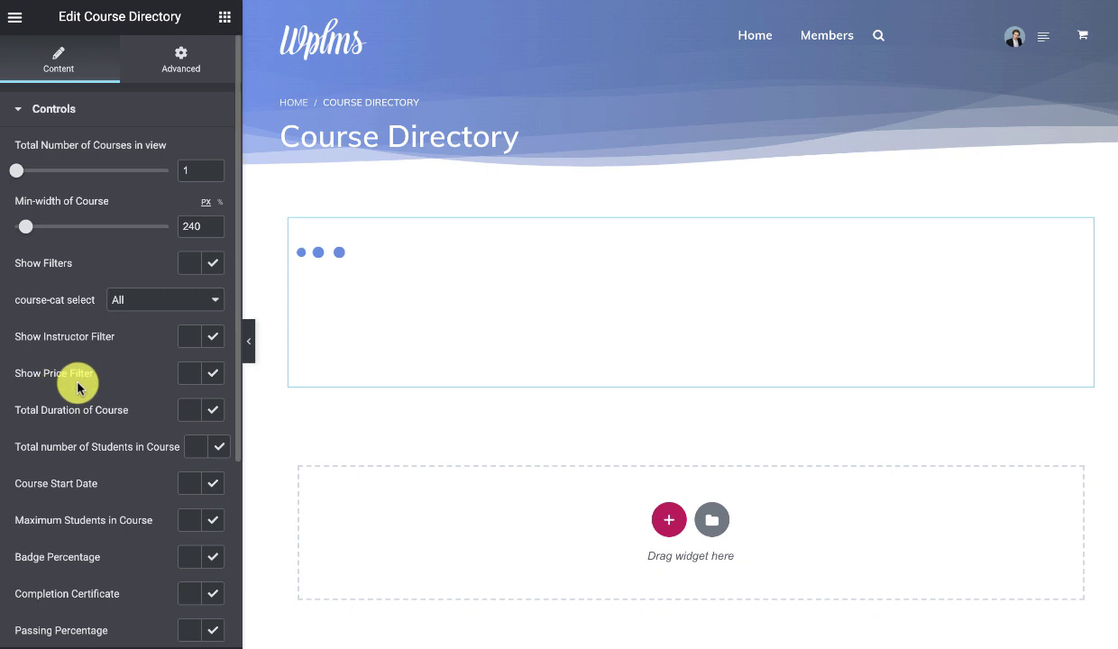
# - Set the Course Directory widget's card style to Course 2
pyautogui.scroll(-1, 78, 388)
pyautogui.scroll(-5, 78, 387)
pyautogui.click(124, 522)
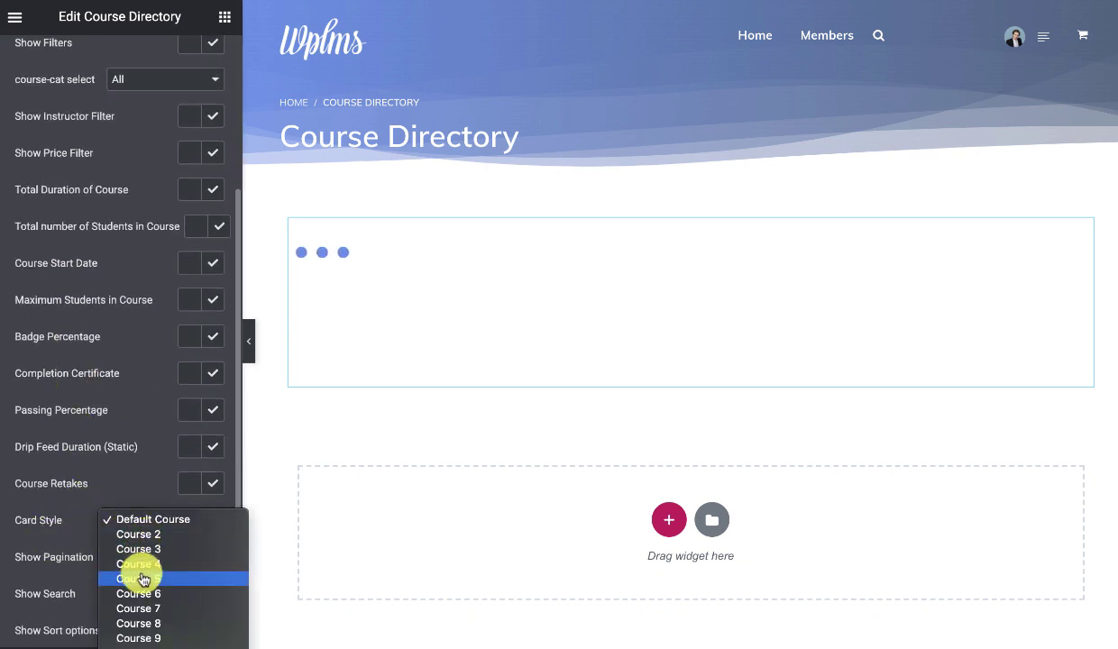
pyautogui.click(147, 533)
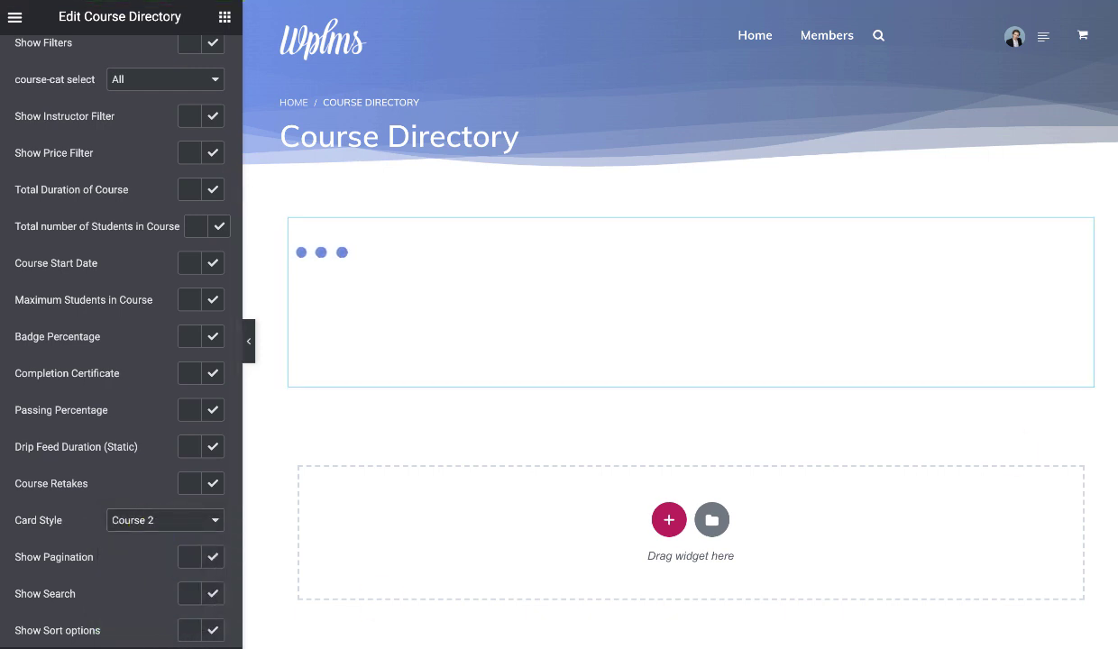
# - Set the directory's total number of courses in view to 6 and the minimum course width to 760 px
pyautogui.scroll(3, 123, 155)
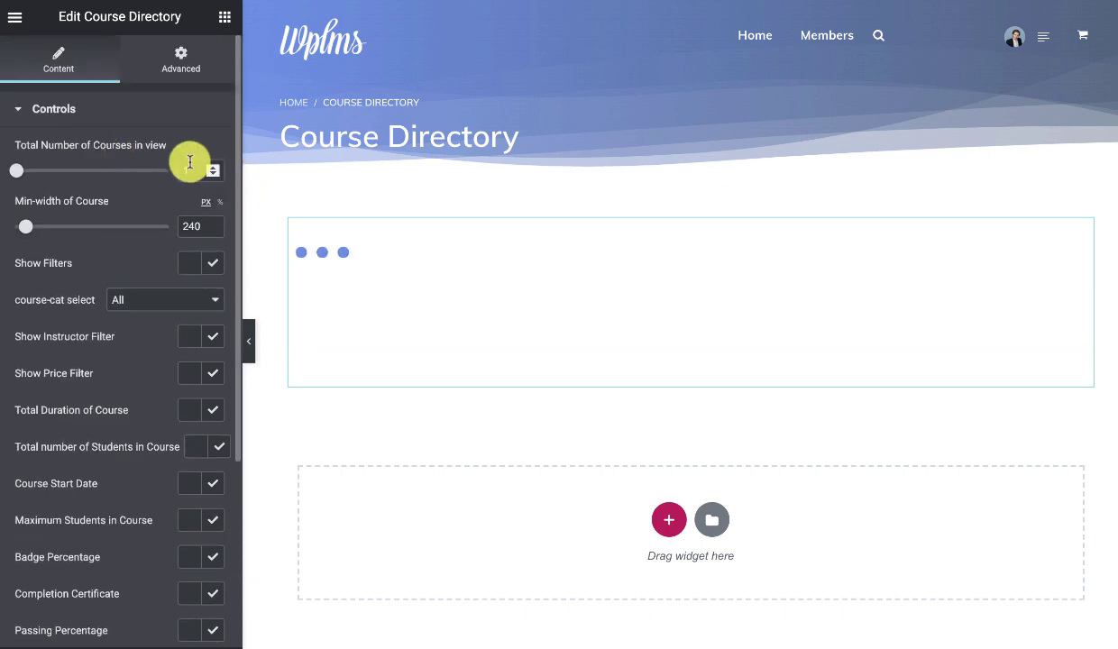
pyautogui.moveTo(186, 170); pyautogui.dragTo(102, 165)
pyautogui.write('6')
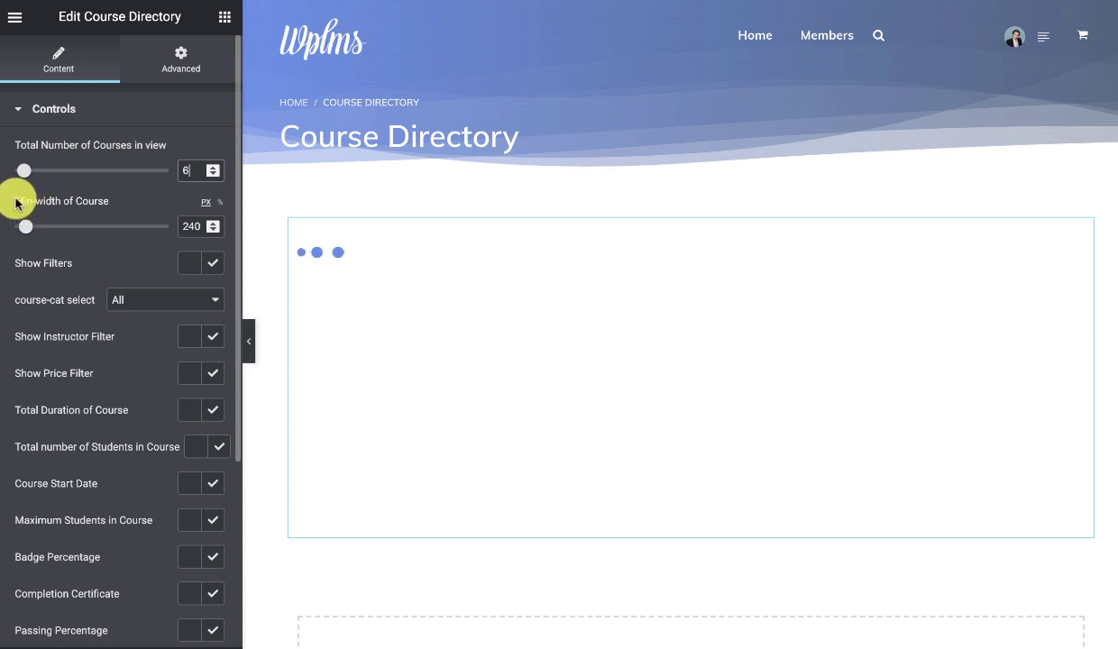
pyautogui.moveTo(16, 189); pyautogui.dragTo(108, 205)
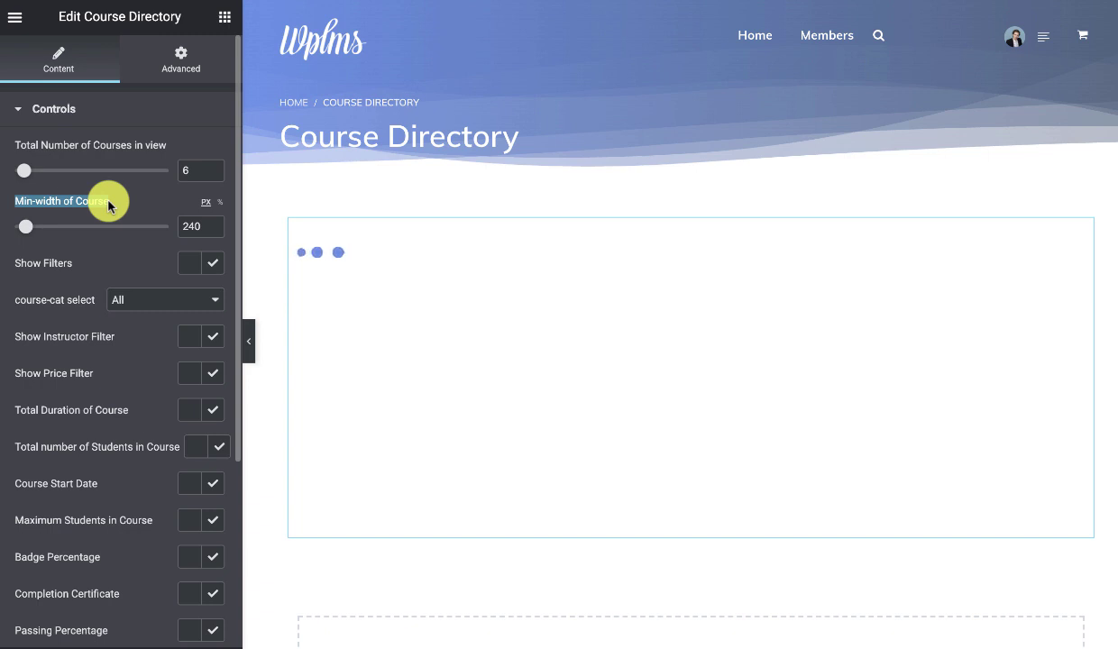
pyautogui.click(180, 228)
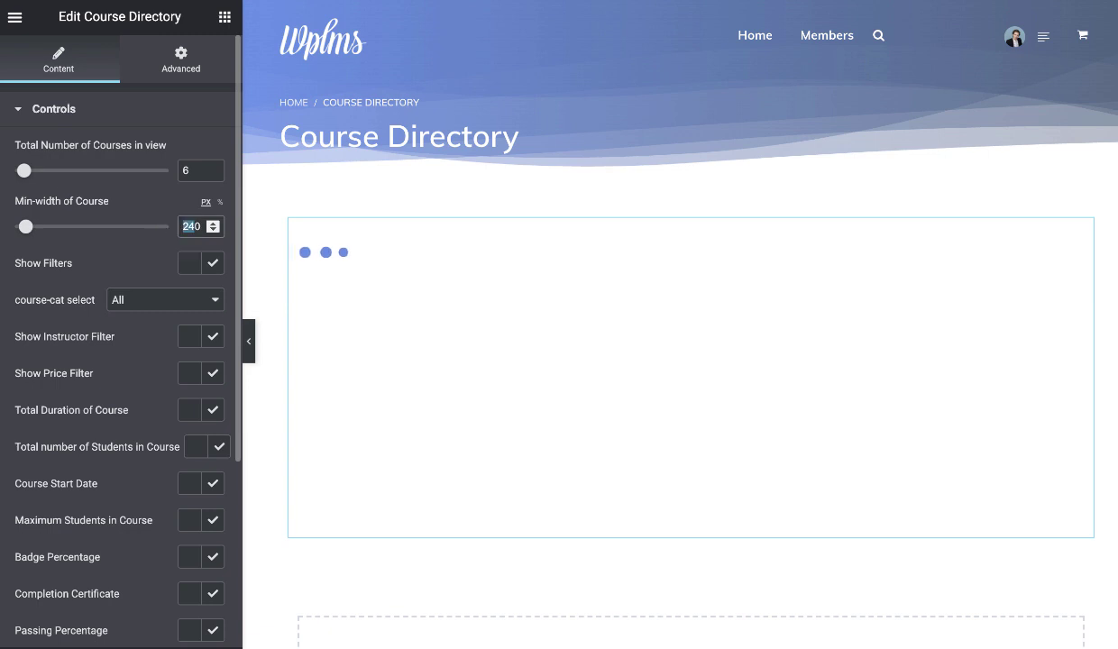
pyautogui.write('760')
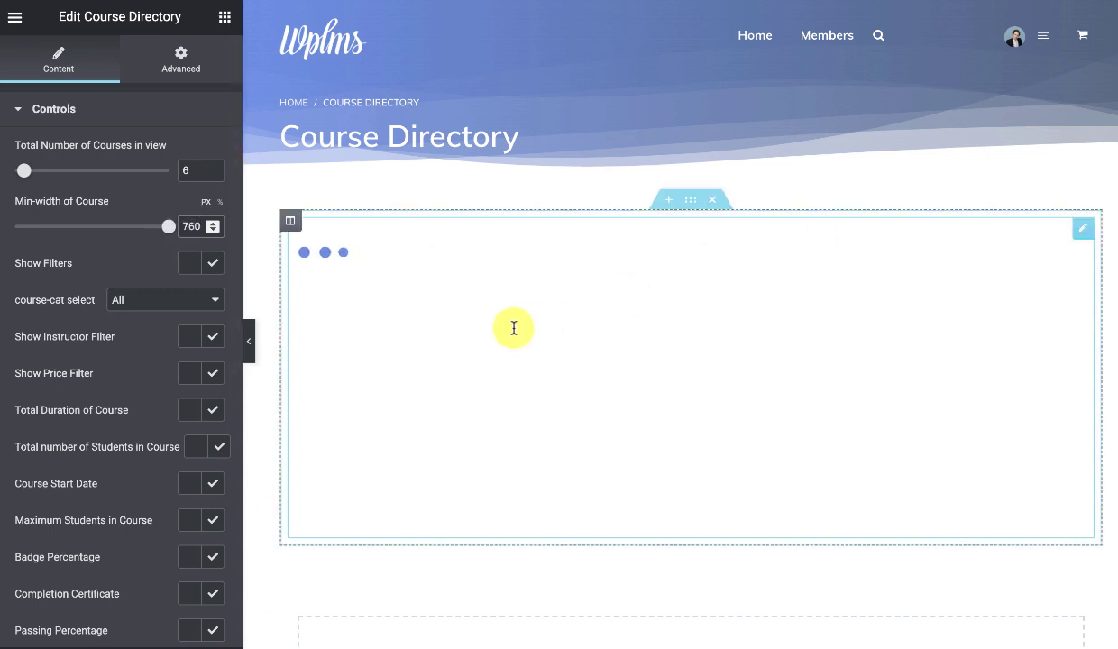
# - Turn on the directory's filters, keeping the course category at All, and enable the instructor and price filters
pyautogui.click(211, 264)
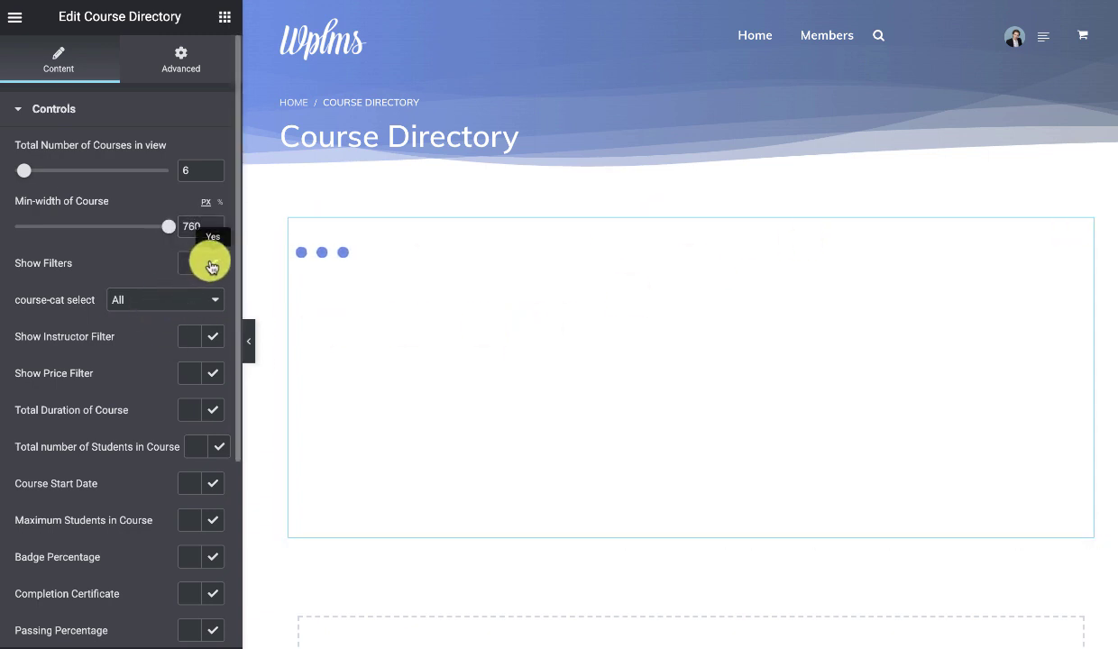
pyautogui.click(177, 297)
pyautogui.click(171, 304)
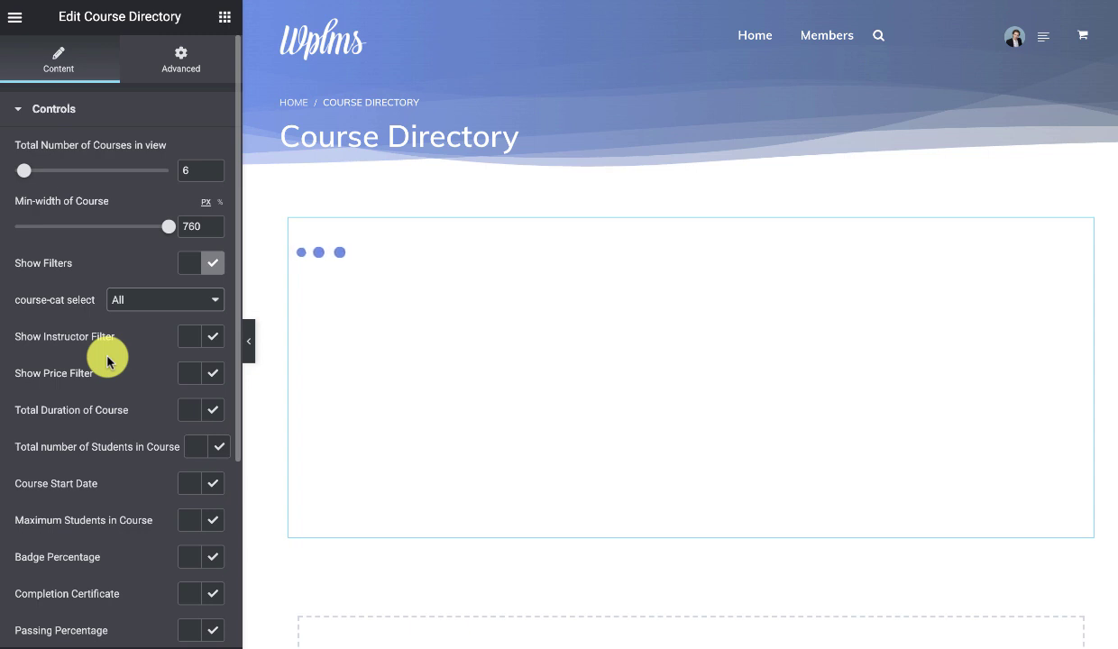
pyautogui.scroll(-2, 107, 361)
pyautogui.click(213, 257)
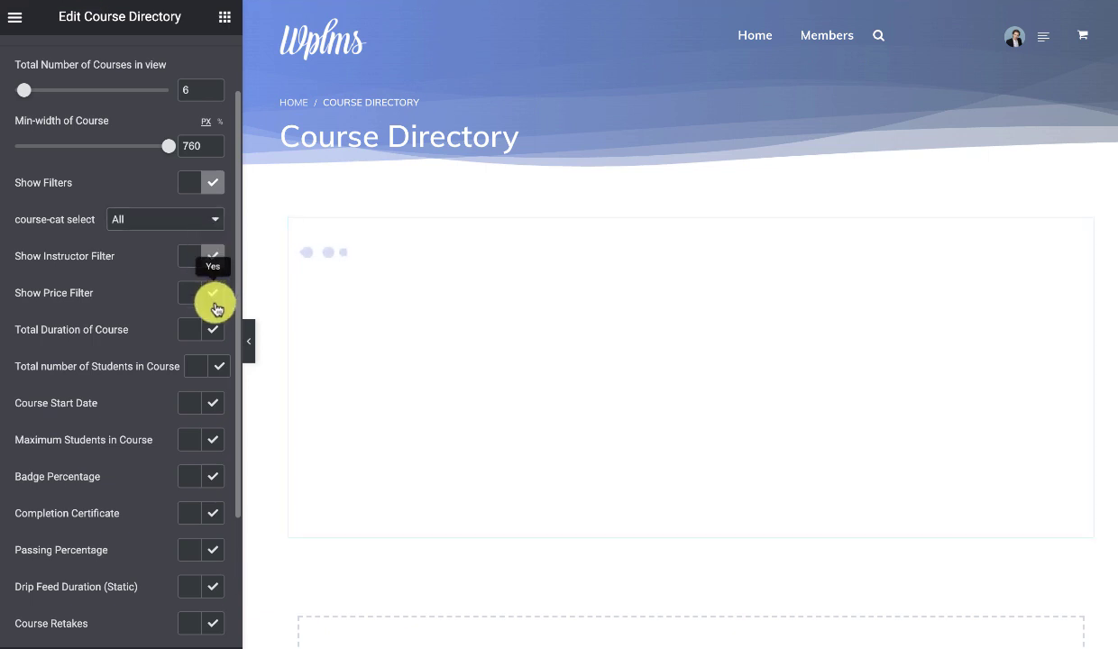
pyautogui.click(213, 294)
# - Enable the directory's Course Start Date and Total number of Students in Course filters
pyautogui.scroll(-2, 209, 285)
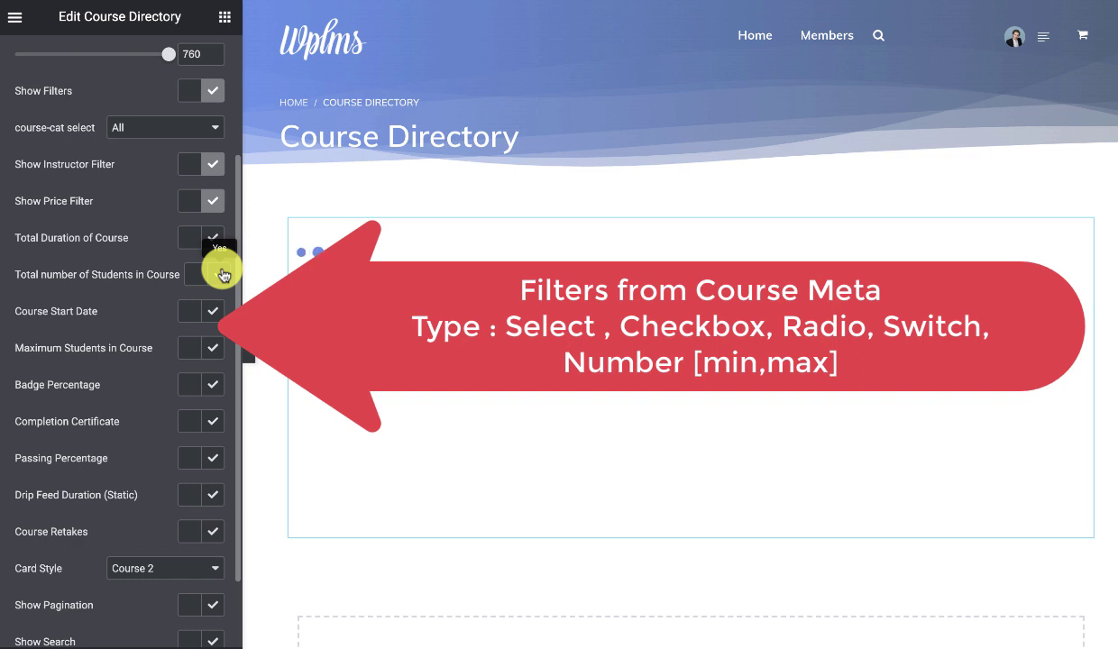
pyautogui.click(217, 311)
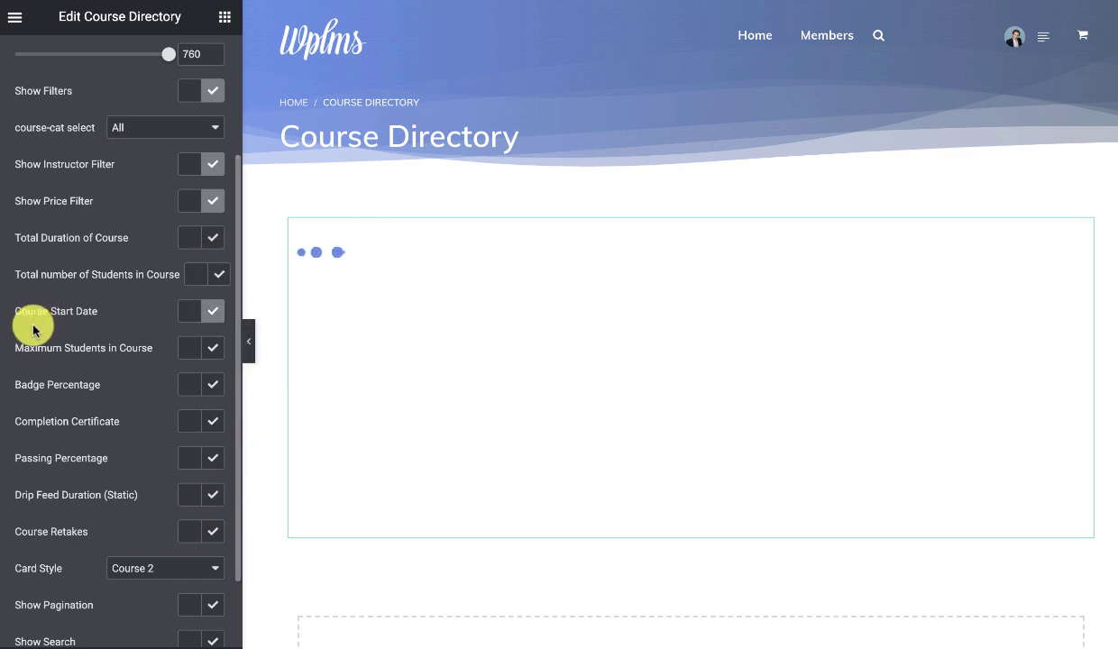
pyautogui.click(213, 277)
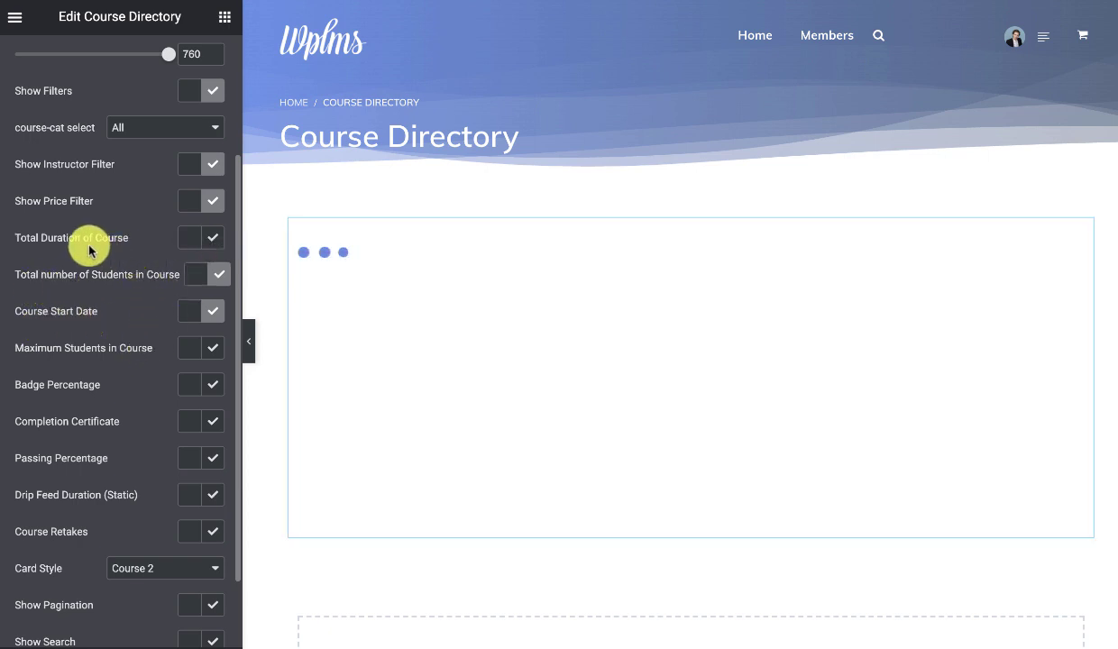
# - Enable the directory's Completion Certificate and Passing Percentage filters, along with its pagination, search and sort options
pyautogui.scroll(-1, 140, 250)
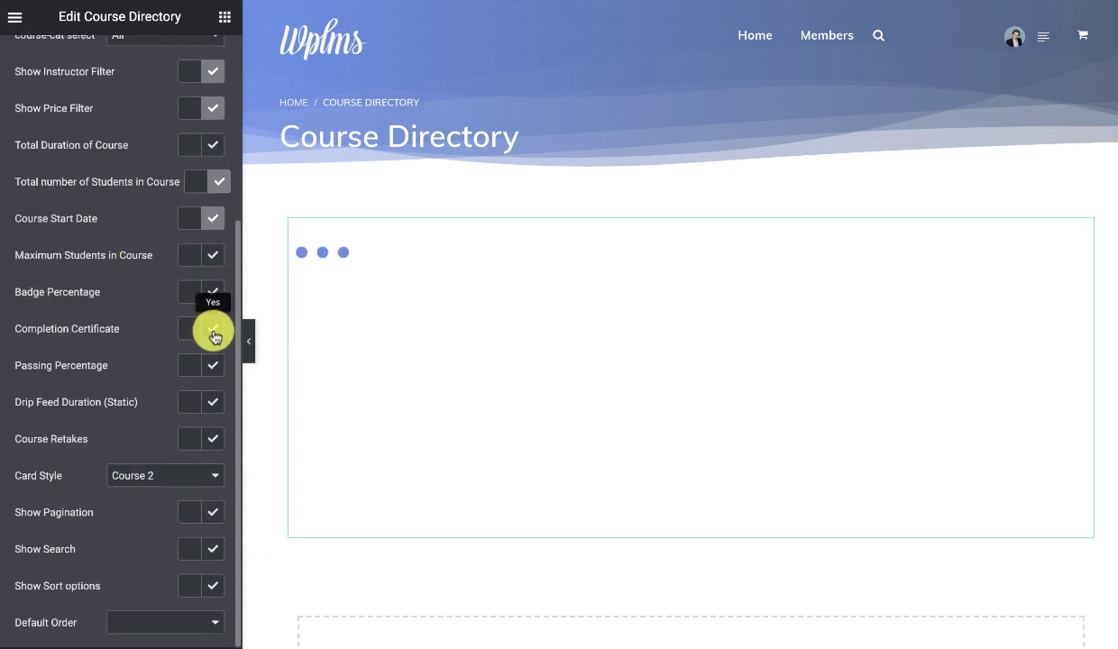
pyautogui.click(215, 334)
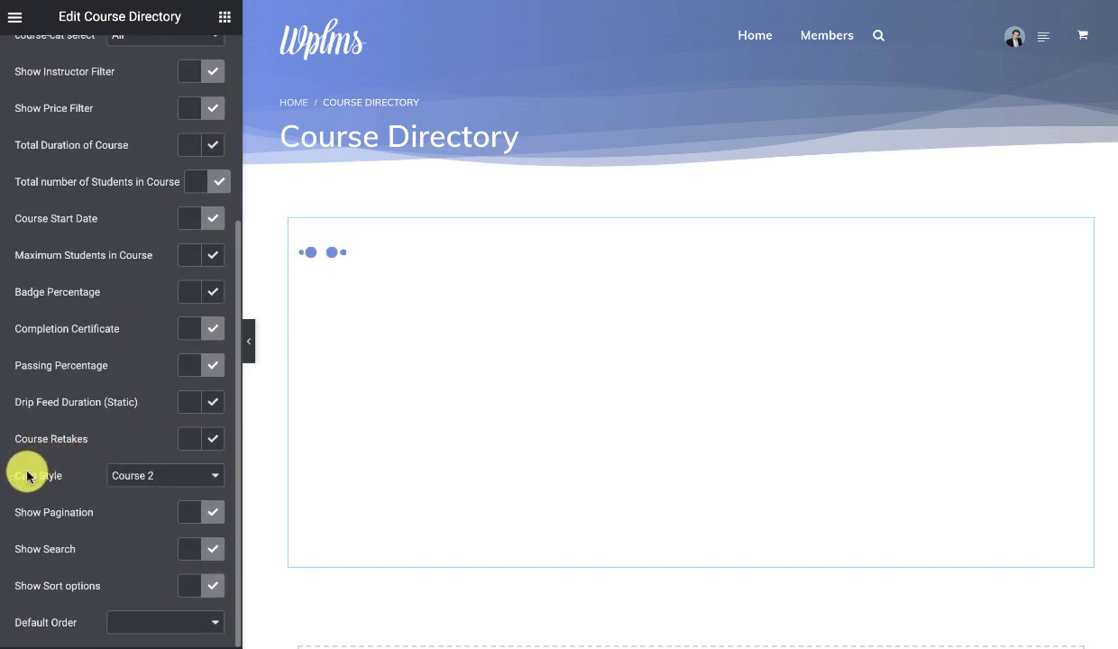
# - Set the directory's minimum course width to 320 px
pyautogui.scroll(5, 182, 487)
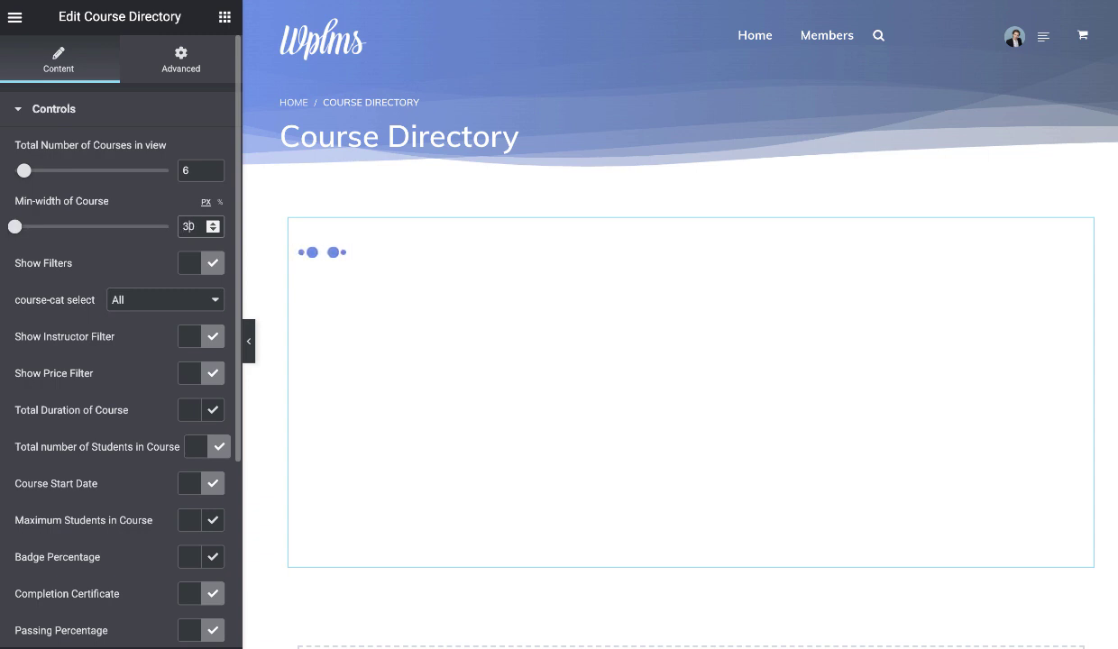
pyautogui.write('0')
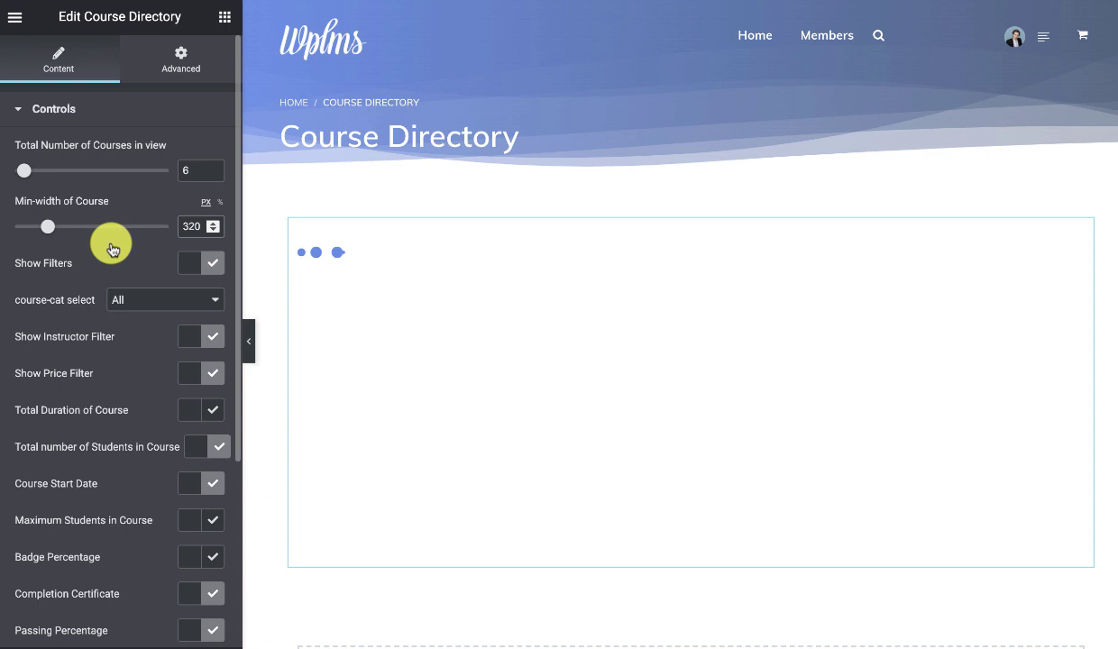
pyautogui.scroll(-3, 112, 249)
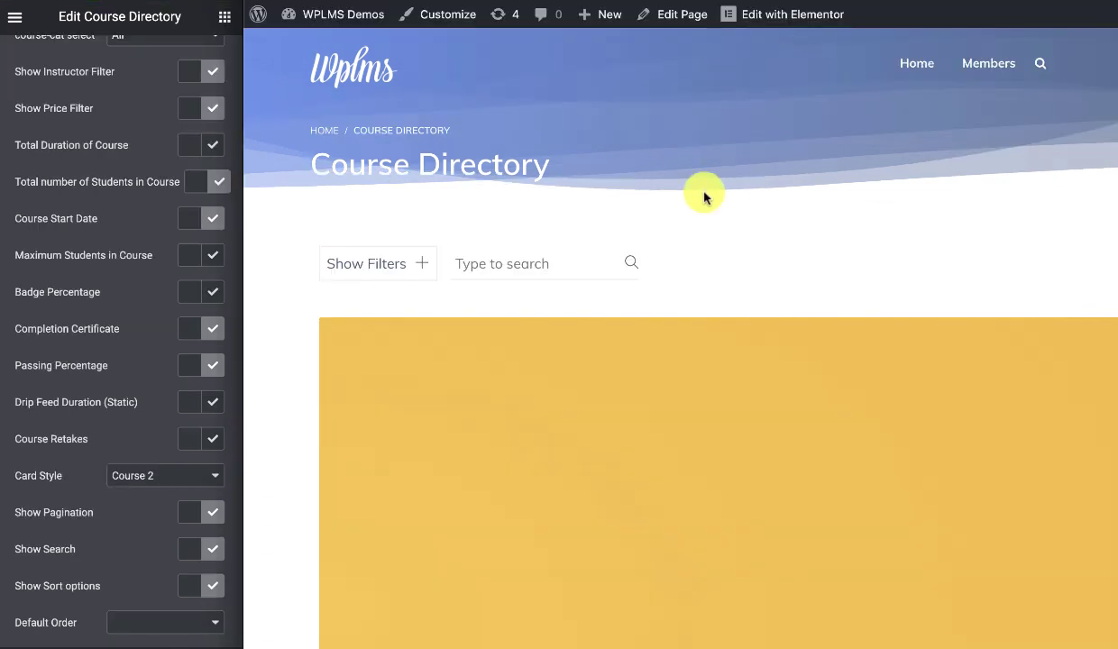
# - Reload the published Course Directory page and widen its browser window to check the course cards
pyautogui.rightClick(706, 191)
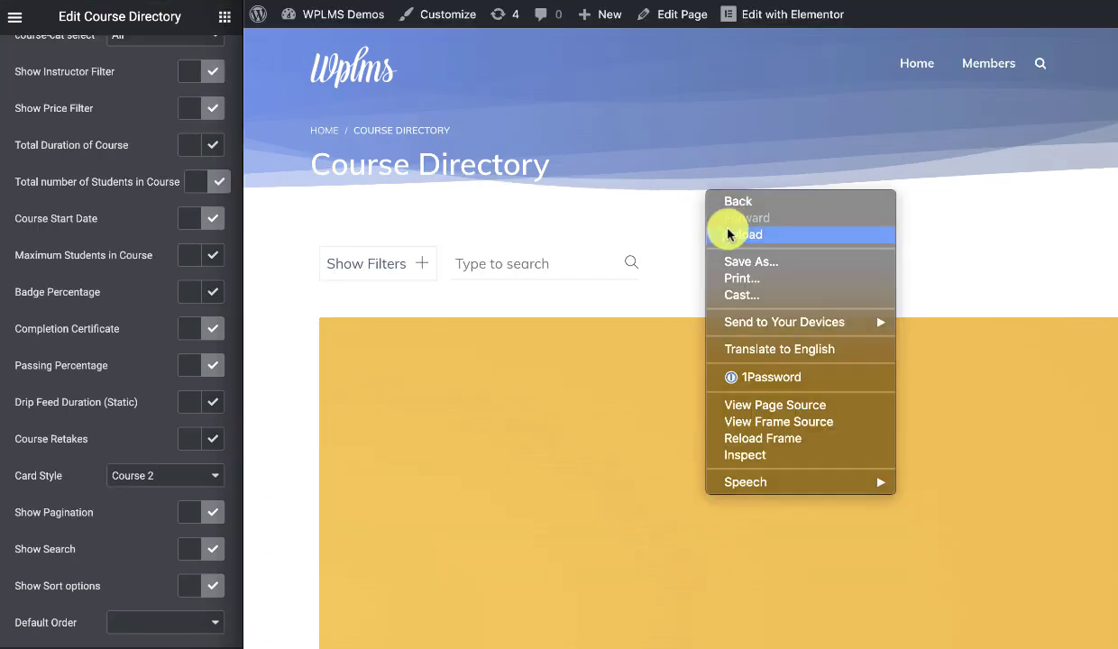
pyautogui.click(729, 234)
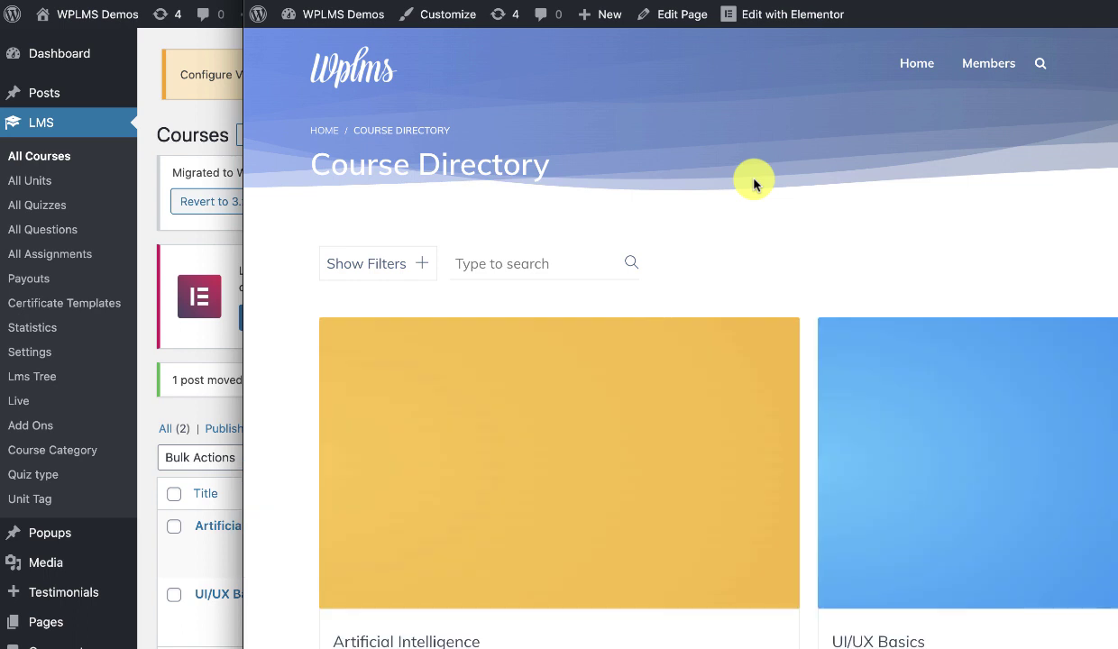
pyautogui.scroll(-2, 755, 184)
pyautogui.scroll(-1, 754, 184)
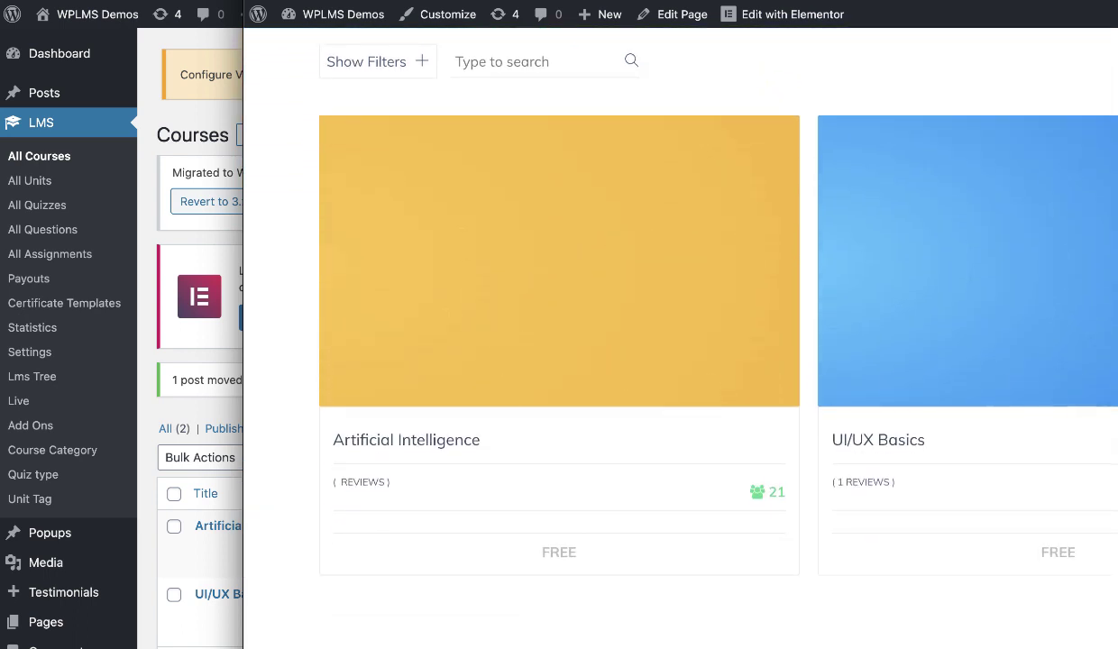
pyautogui.moveTo(1114, 387)
pyautogui.mouseDown()
pyautogui.moveTo(1105, 469)
pyautogui.moveTo(1115, 403)
pyautogui.mouseUp()
pyautogui.moveTo(245, 282); pyautogui.dragTo(72, 282)
# - Show the filters on the published directory and look through the whole filter list
pyautogui.click(172, 63)
pyautogui.scroll(2, 250, 142)
pyautogui.scroll(-5, 244, 191)
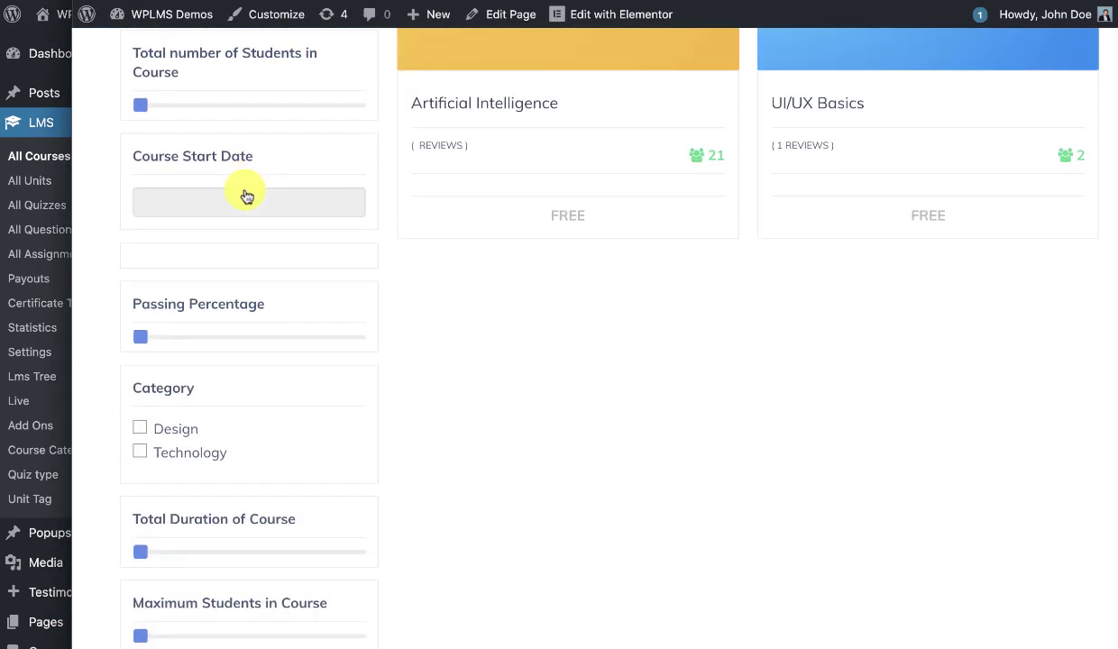
pyautogui.scroll(-3, 245, 194)
pyautogui.scroll(9, 244, 192)
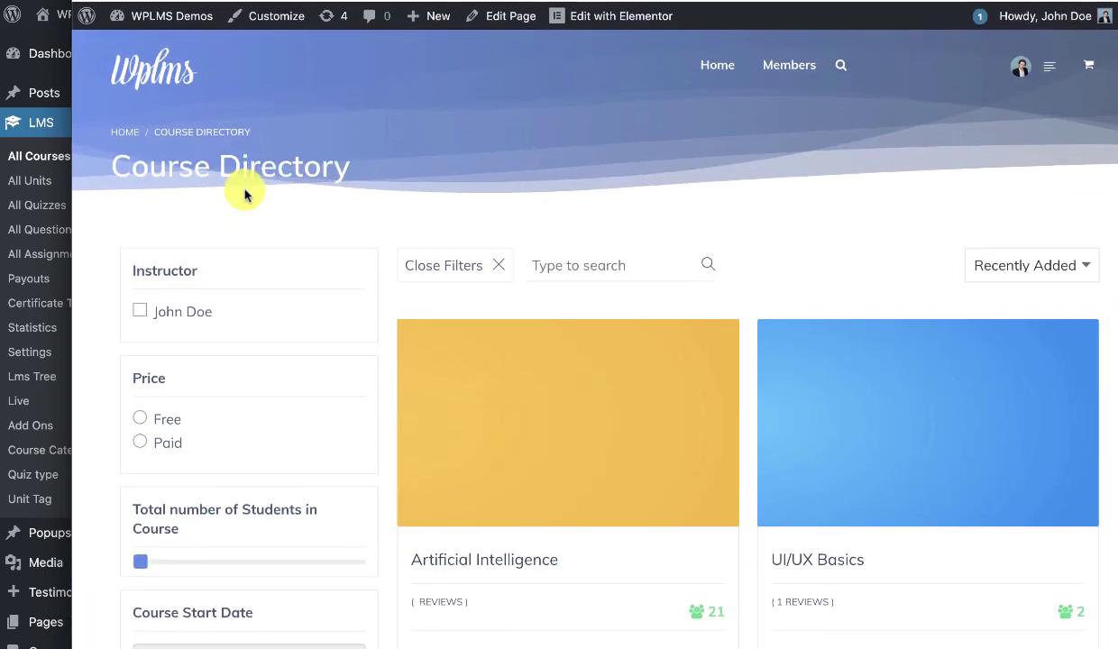
pyautogui.scroll(-3, 244, 192)
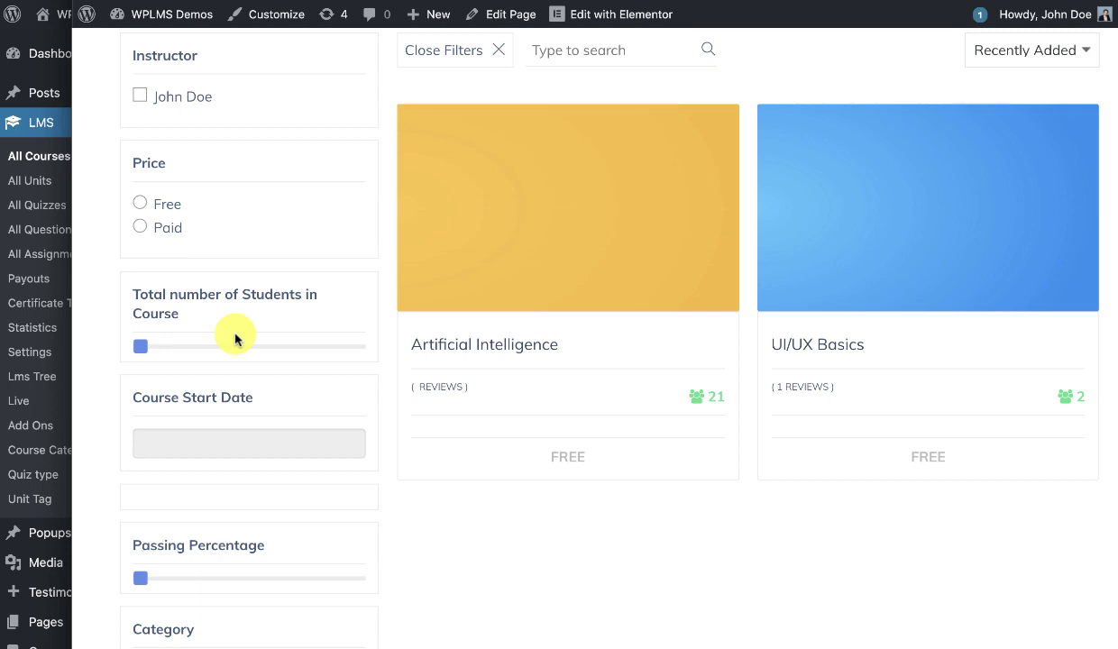
# - Filter the courses by 0 to 94 students, a start date of July 15 to July 29, 2020, and a passing percentage range
pyautogui.moveTo(141, 344); pyautogui.dragTo(163, 348)
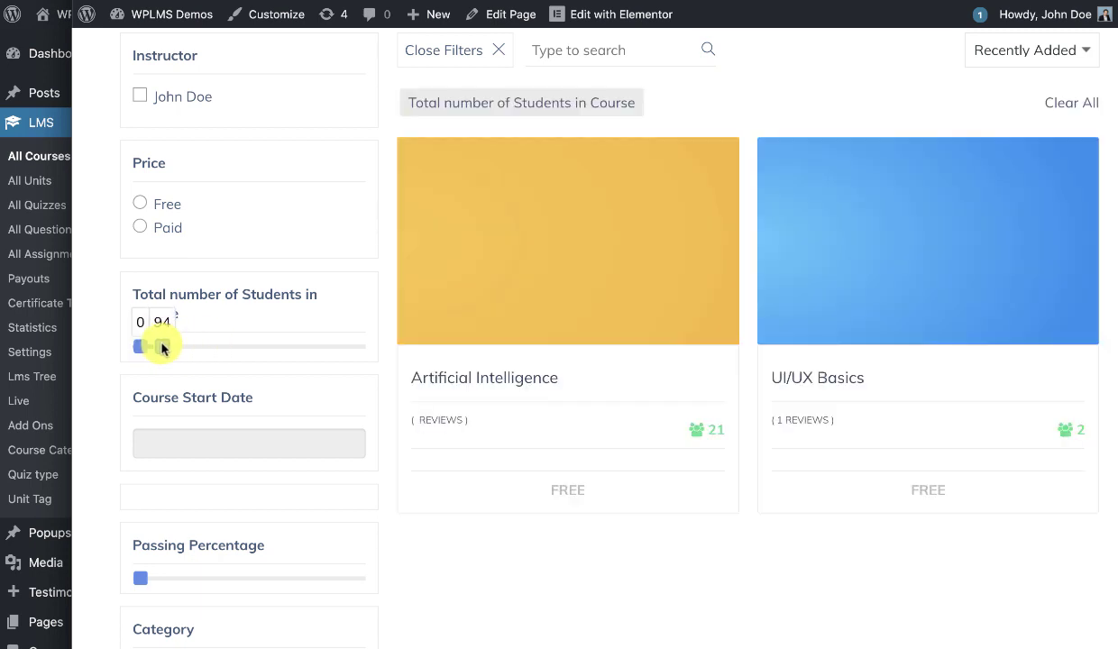
pyautogui.click(207, 444)
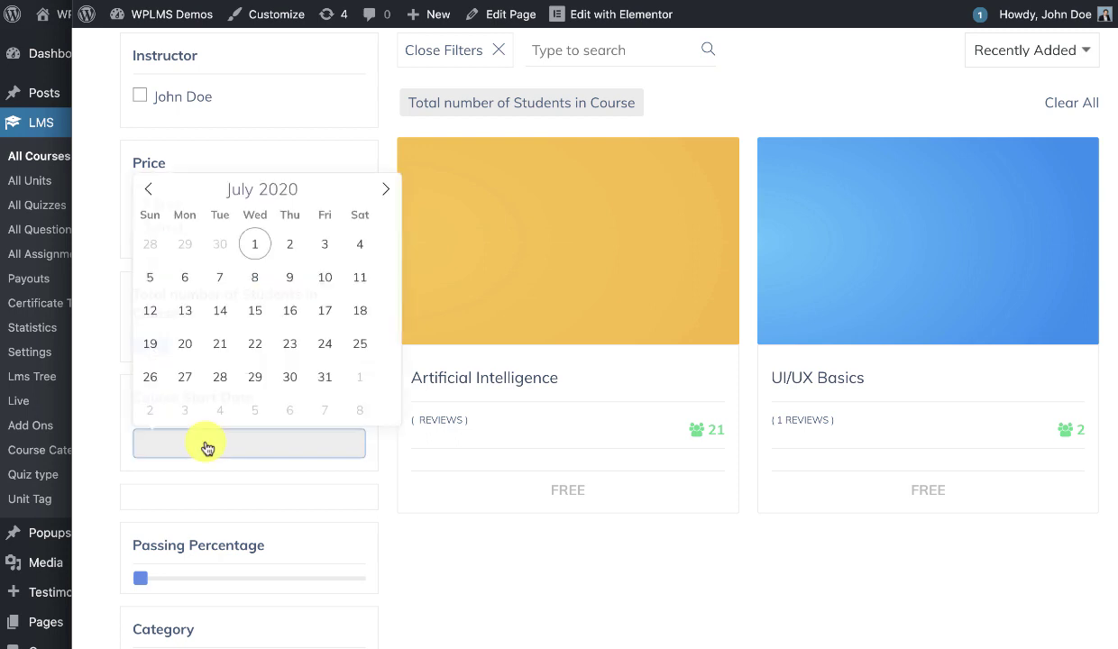
pyautogui.click(253, 311)
pyautogui.click(257, 377)
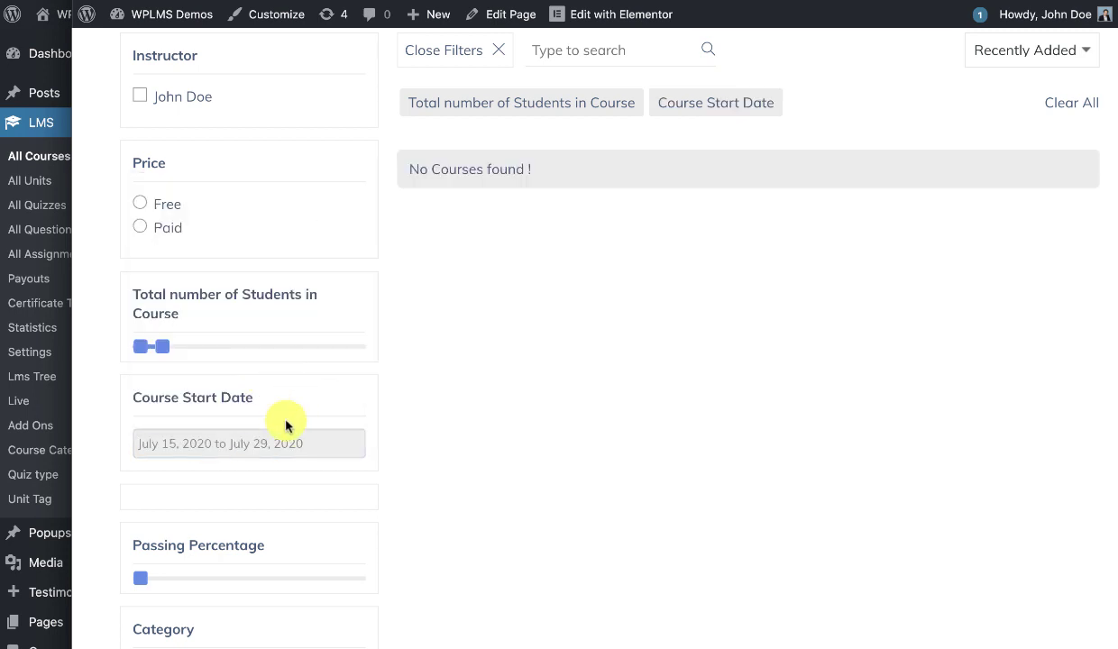
pyautogui.moveTo(142, 579); pyautogui.dragTo(177, 582)
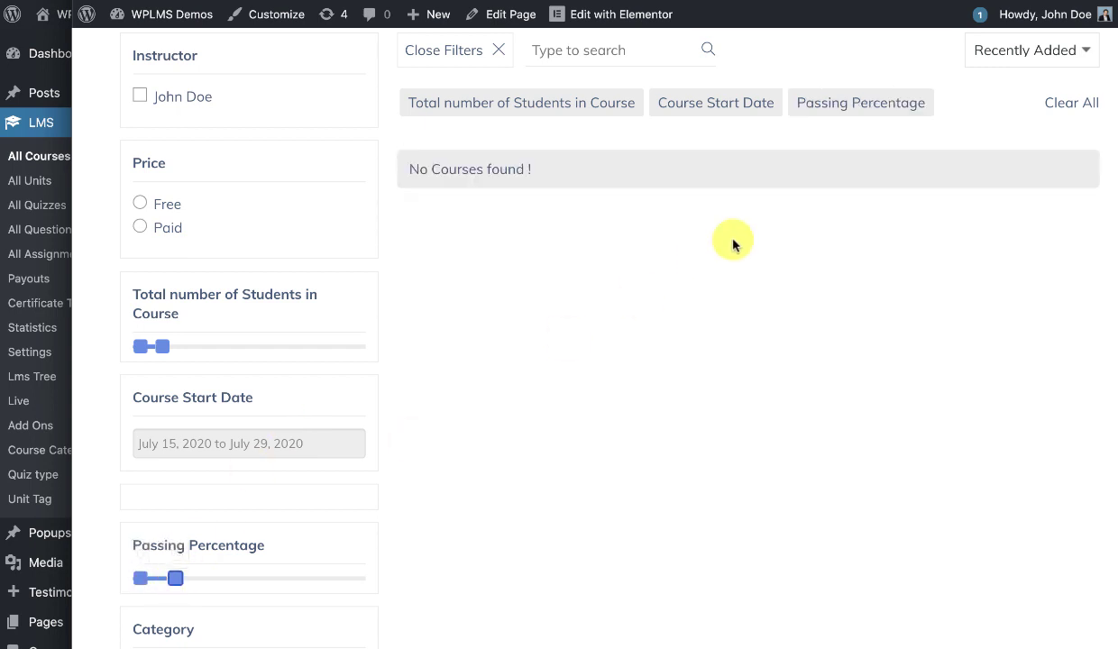
# - Remove the applied student number, start date and passing percentage filters, and filter the courses by the Design category
pyautogui.click(756, 102)
pyautogui.click(586, 103)
pyautogui.click(524, 107)
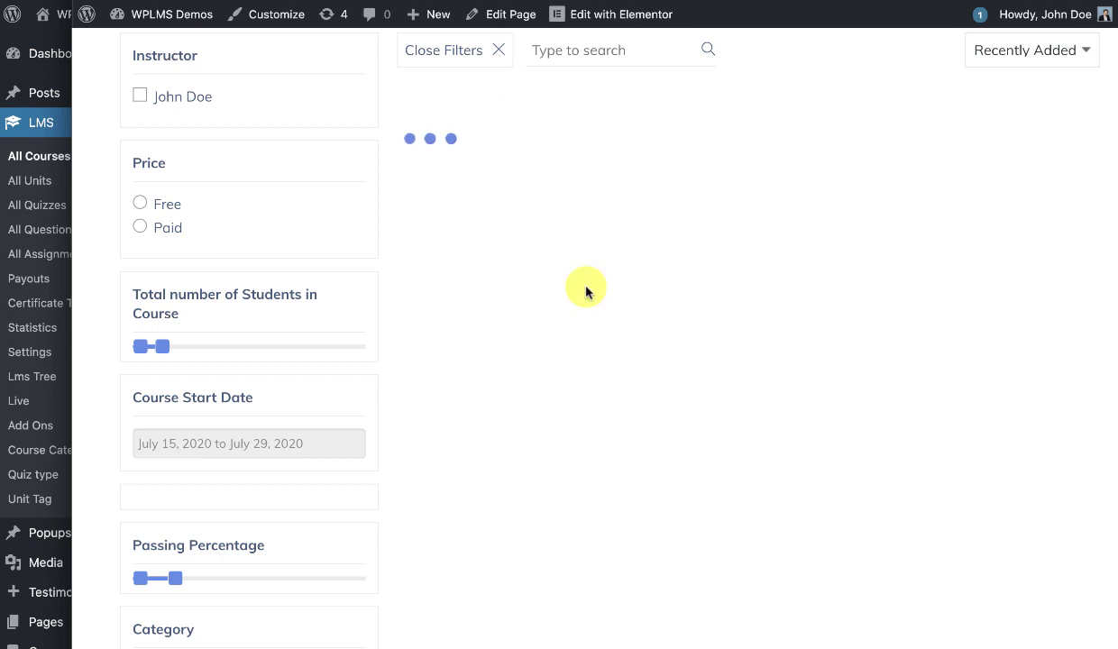
pyautogui.scroll(-3, 583, 289)
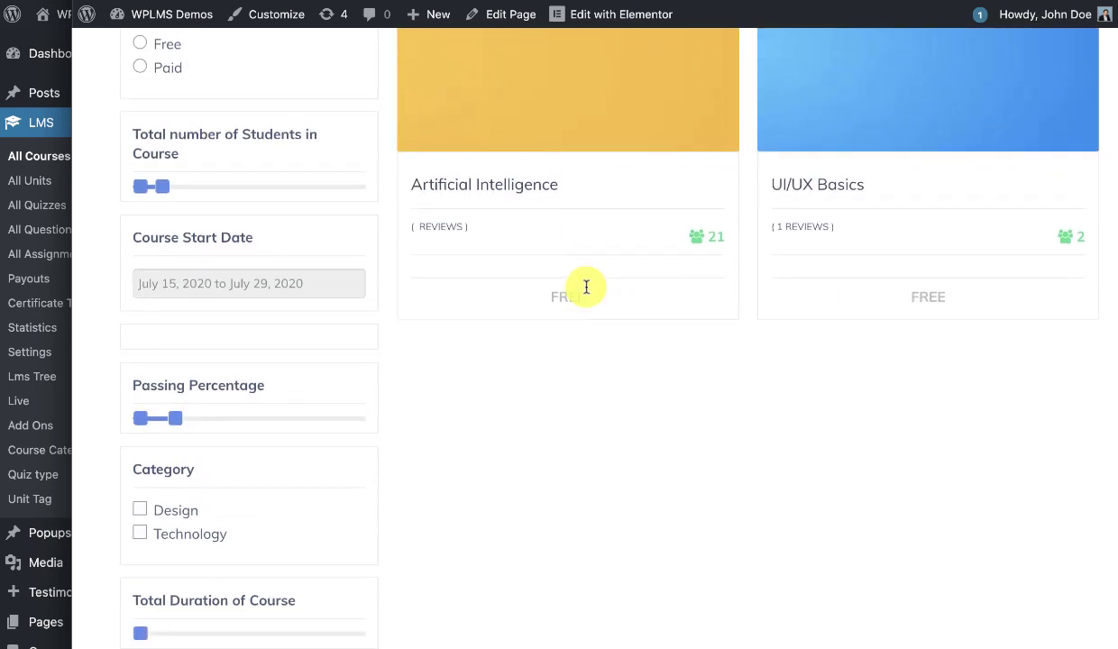
pyautogui.click(180, 513)
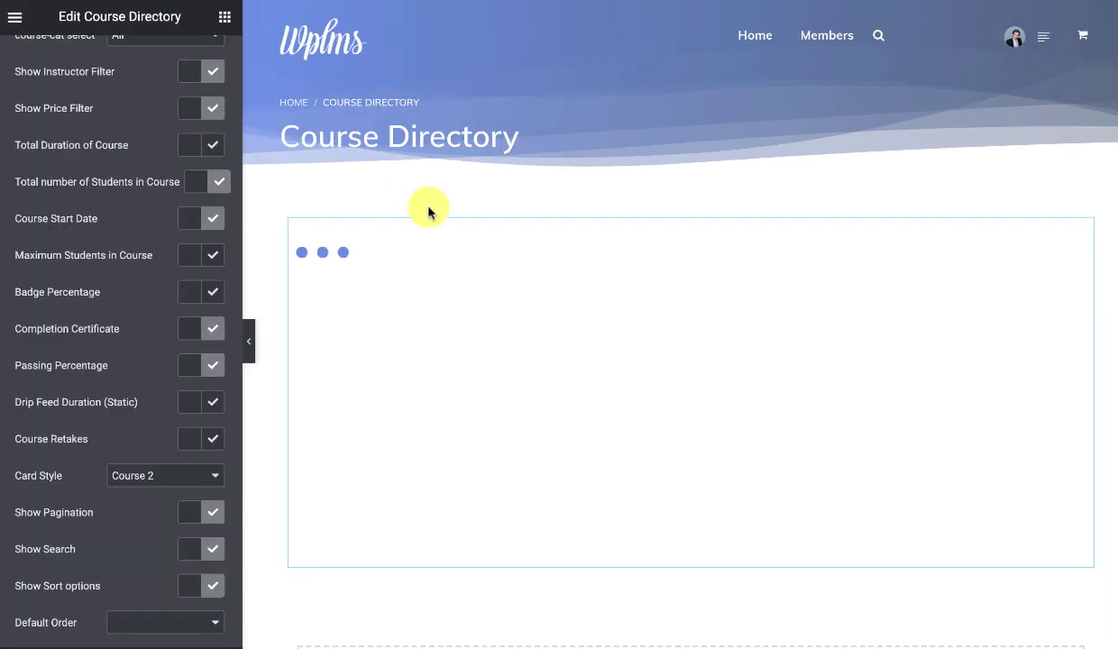
# - Set the Course Directory widget's card style to the custom Elementor course card
pyautogui.click(387, 295)
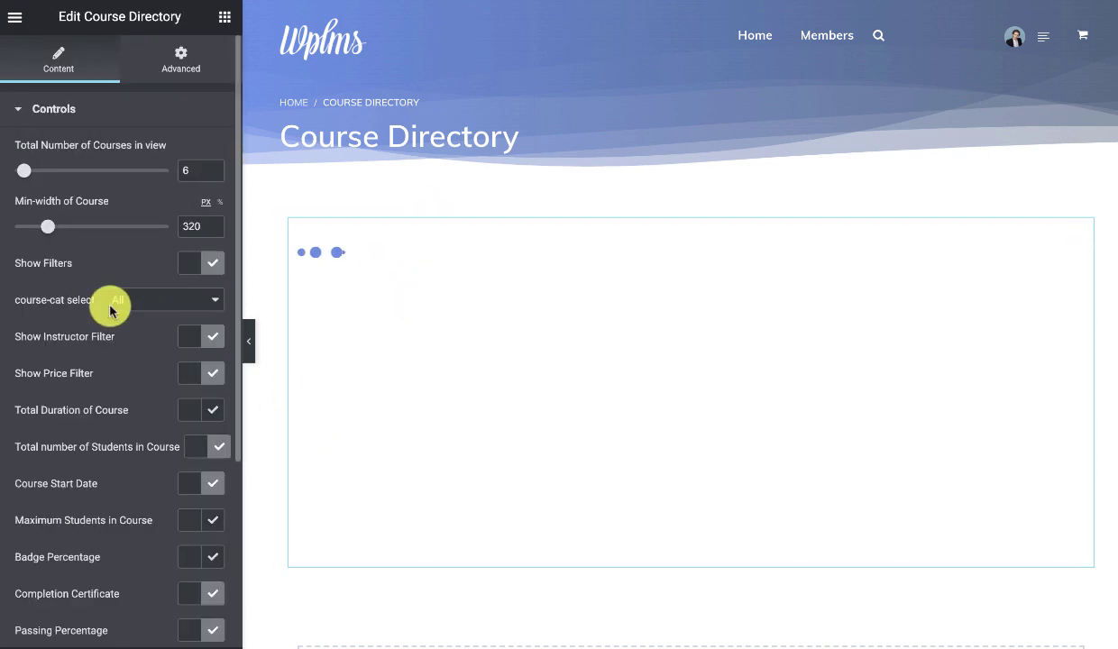
pyautogui.scroll(-3, 110, 307)
pyautogui.click(124, 478)
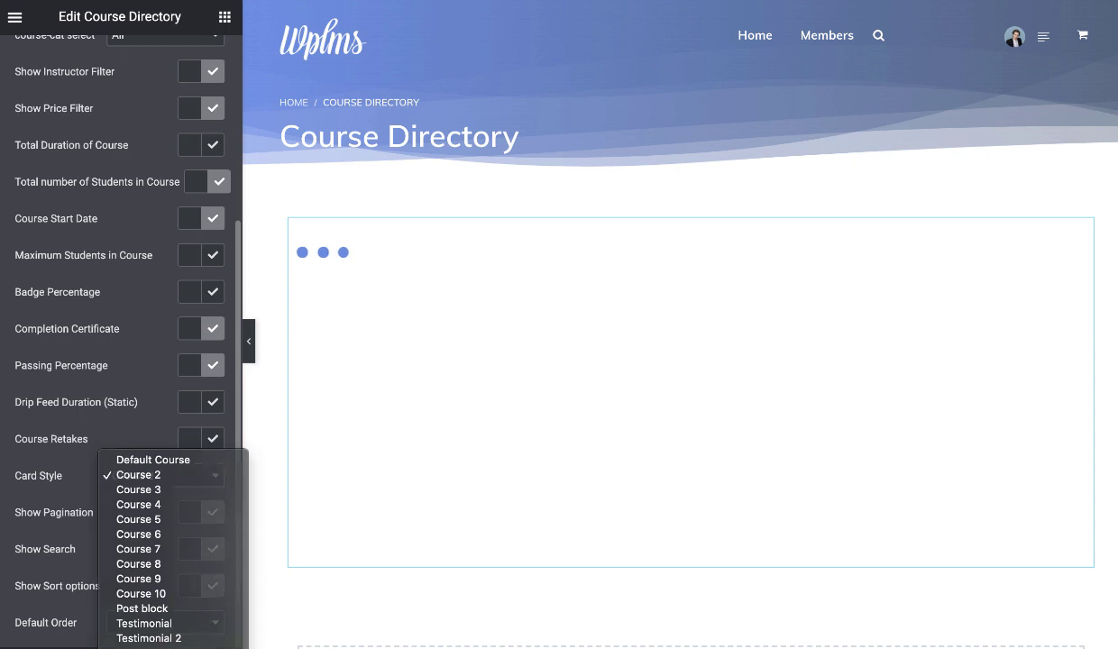
pyautogui.click(144, 523)
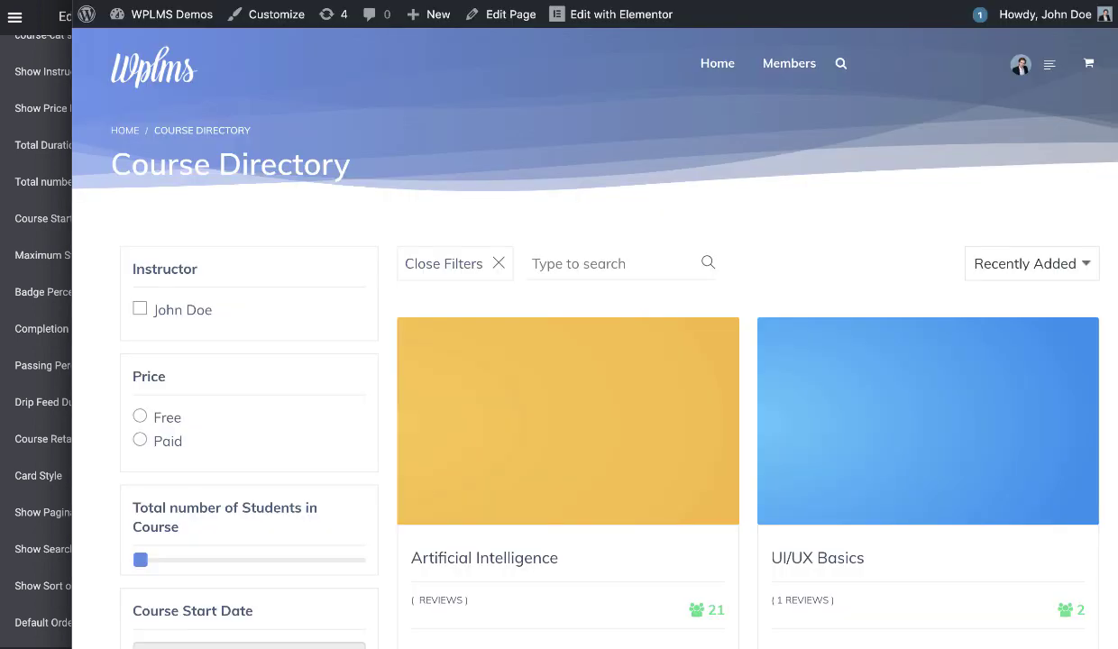
# - Check the custom course cards on the published directory with the filters shown and hidden
pyautogui.hotkey('ctrl', 't')
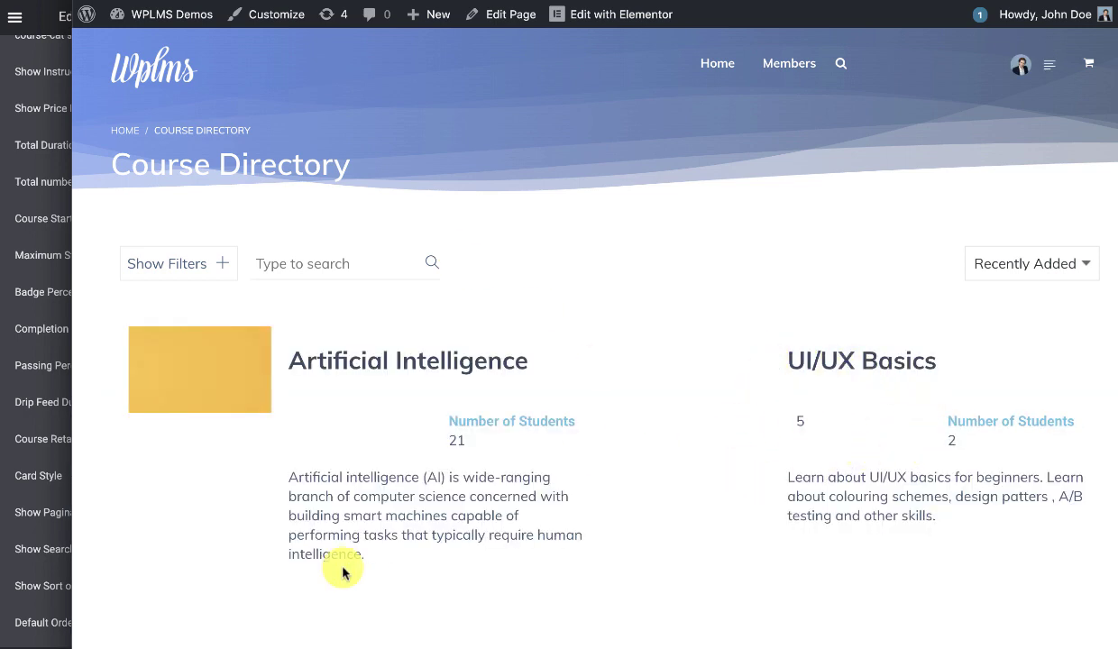
pyautogui.click(192, 265)
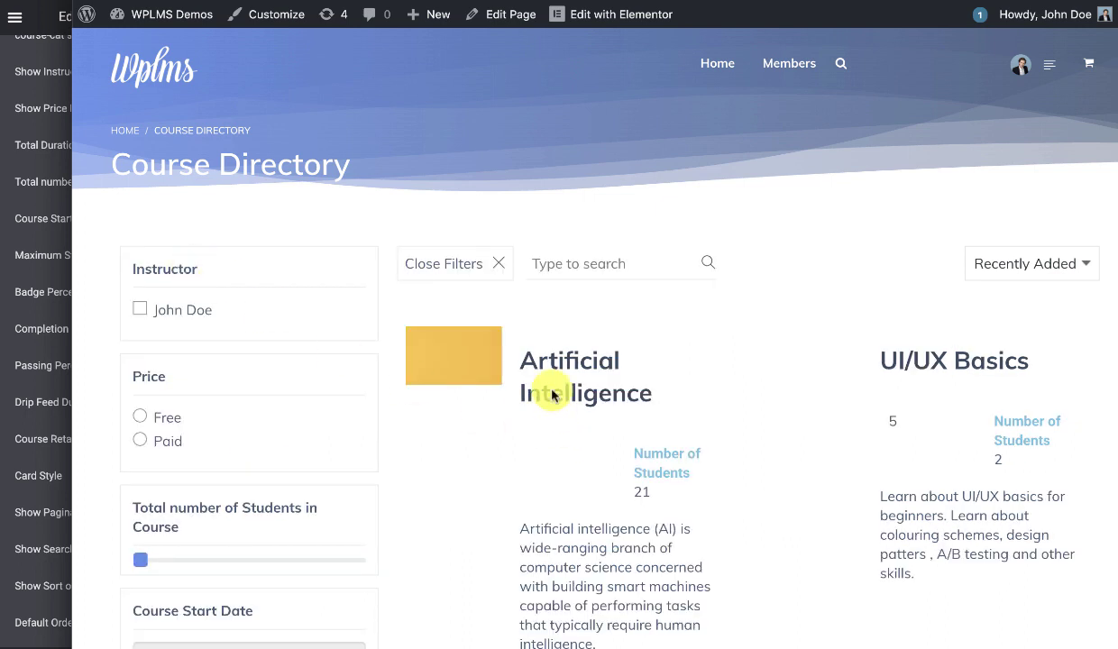
pyautogui.click(474, 266)
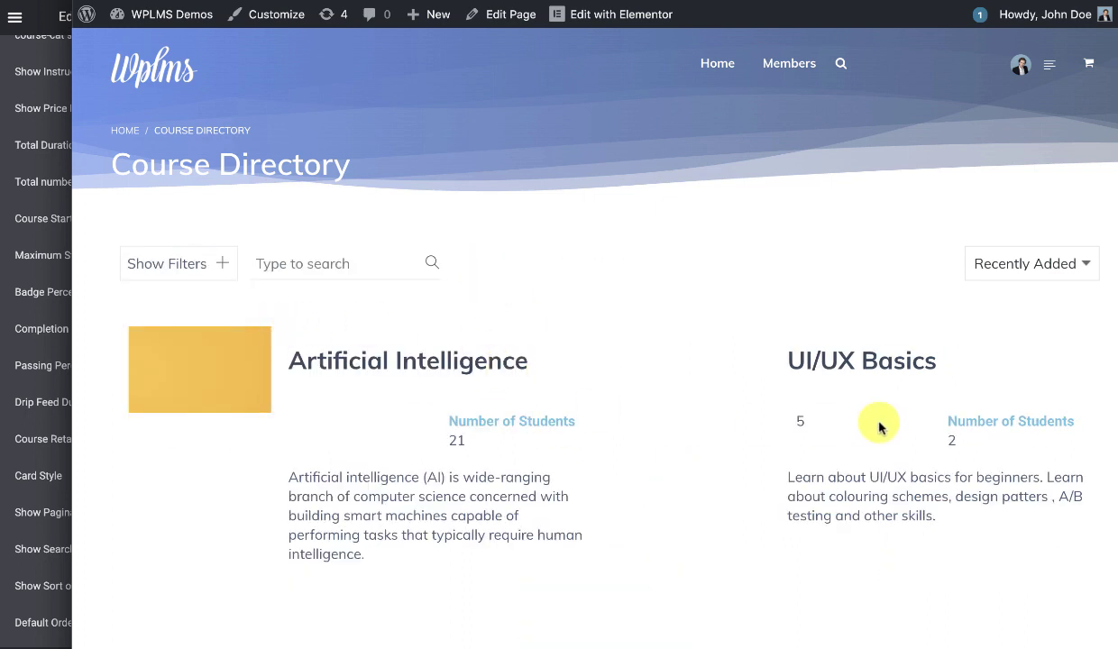
# - Return to the Elementor editor and set the directory's minimum course width to 760 px
pyautogui.click(13, 341)
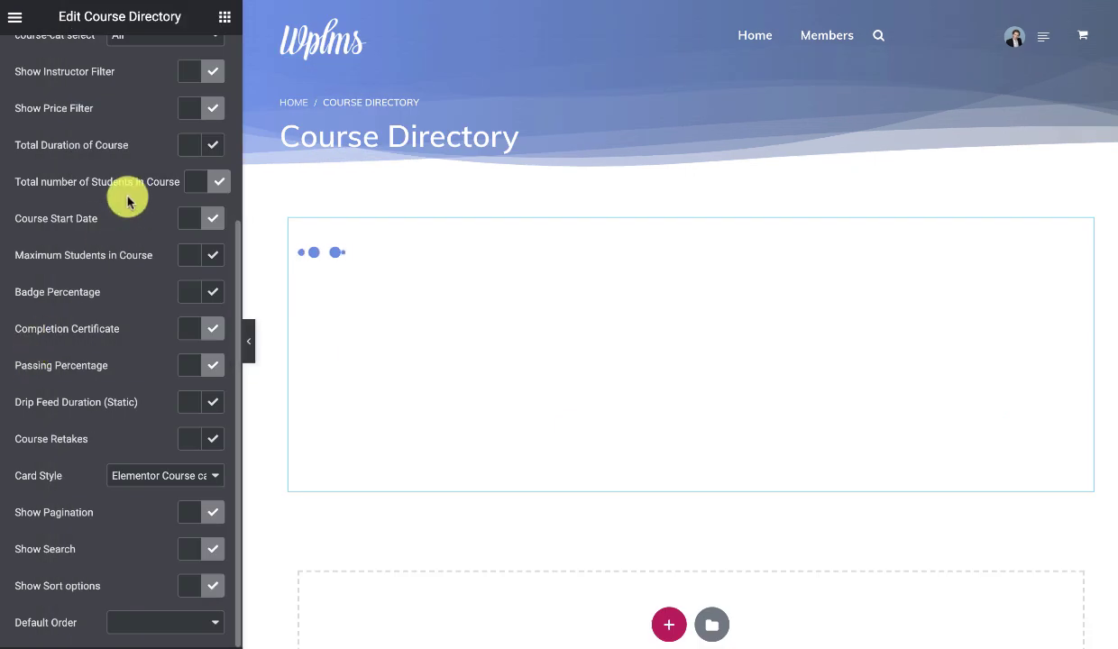
pyautogui.scroll(3, 131, 225)
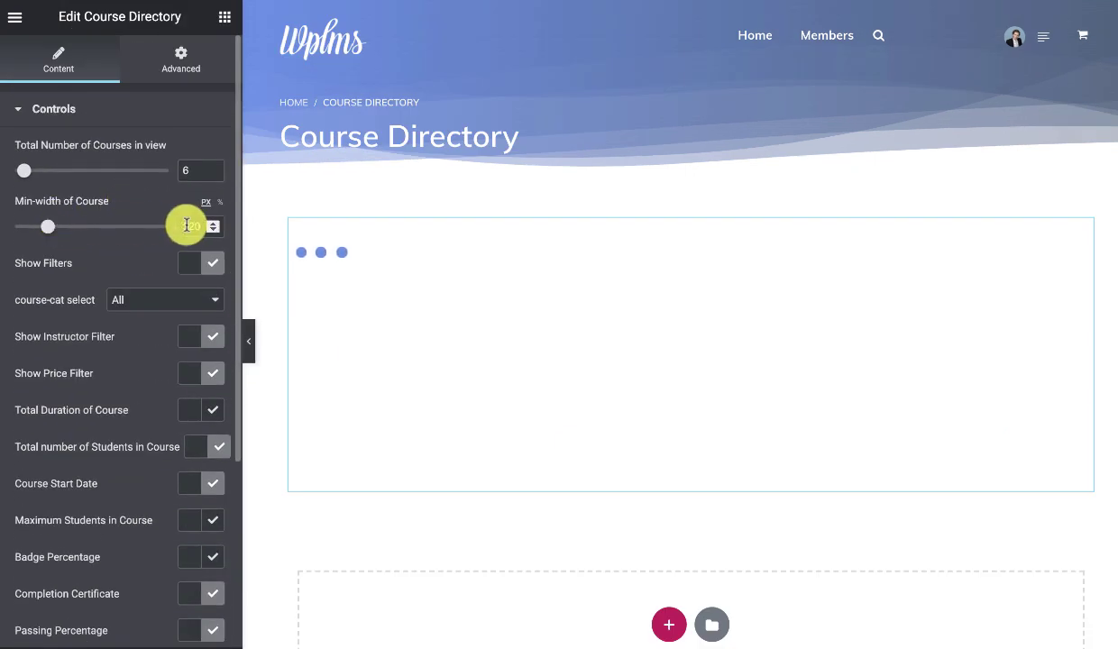
pyautogui.moveTo(192, 231); pyautogui.dragTo(150, 232)
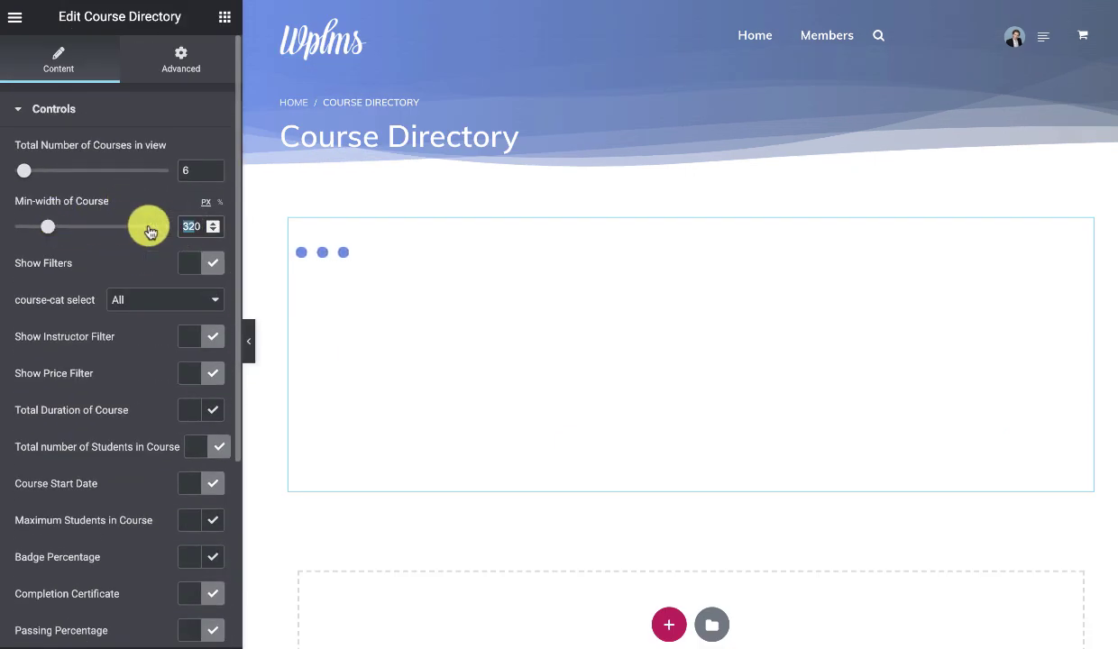
pyautogui.write('76')
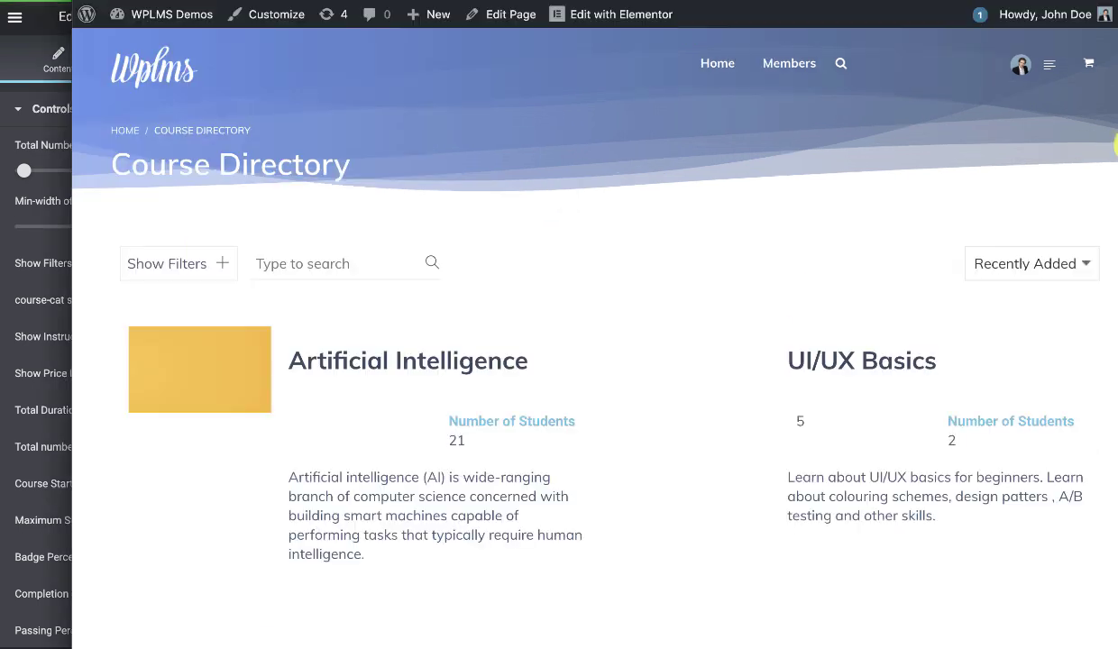
# - Reload the published Course Directory page and review its course cards and the opened filters
pyautogui.rightClick(569, 154)
pyautogui.click(611, 191)
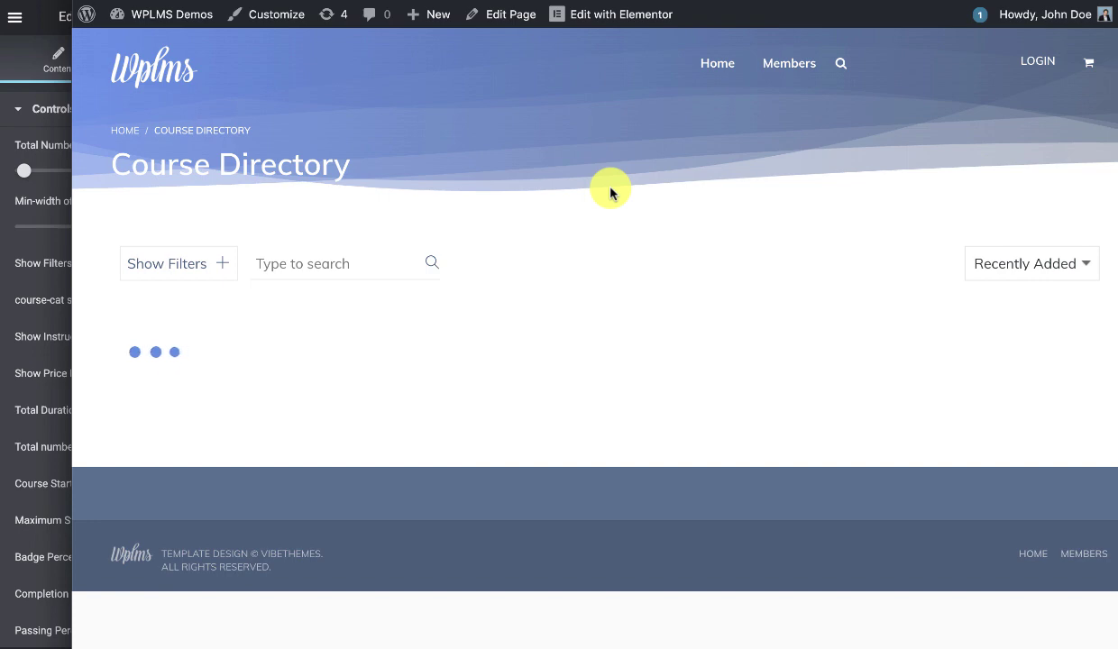
pyautogui.scroll(-4, 610, 192)
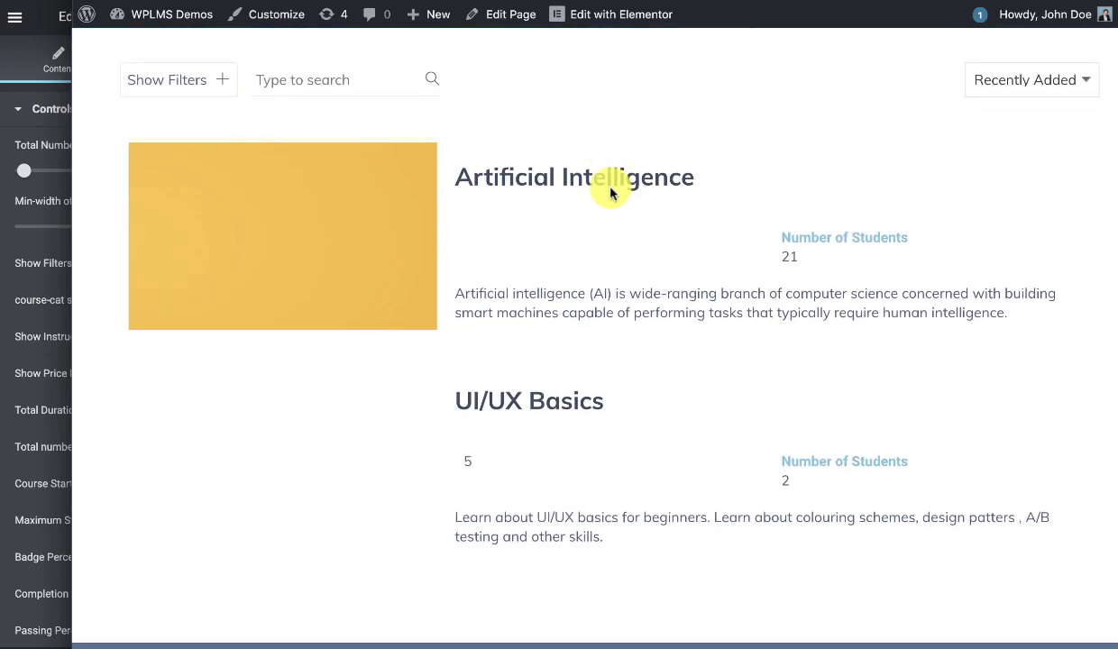
pyautogui.click(152, 80)
pyautogui.scroll(-3, 679, 302)
pyautogui.scroll(5, 668, 439)
pyautogui.scroll(-5, 245, 397)
# - Filter the courses by a start date of July 21 to July 31, 2020, and clear all applied filters
pyautogui.click(234, 184)
pyautogui.click(221, 367)
pyautogui.click(290, 402)
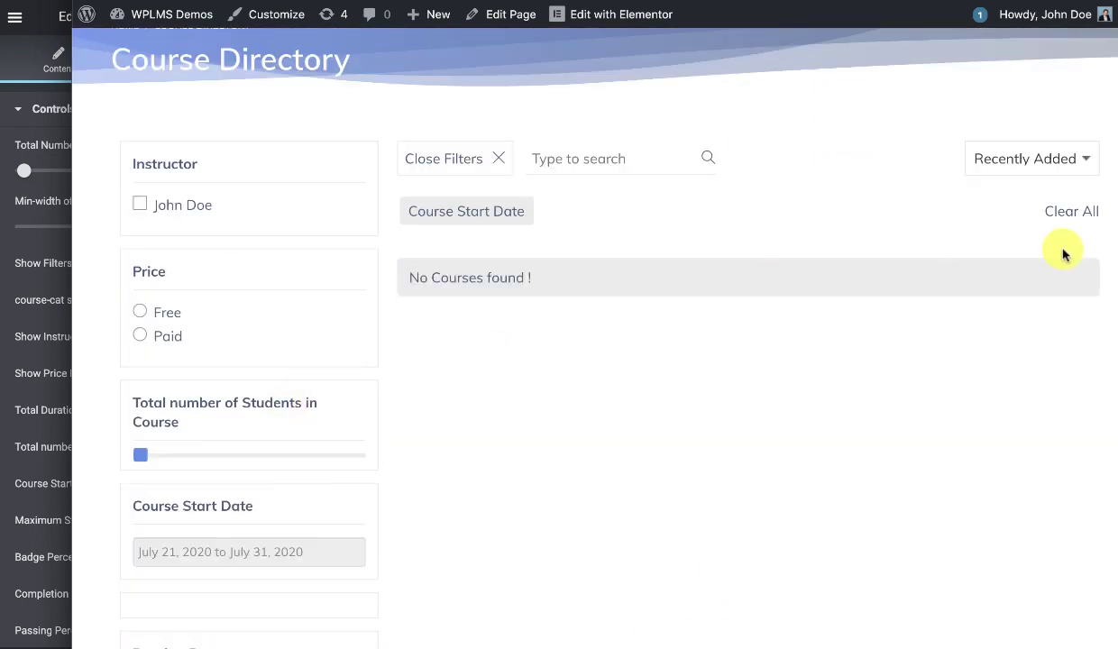
pyautogui.click(1047, 213)
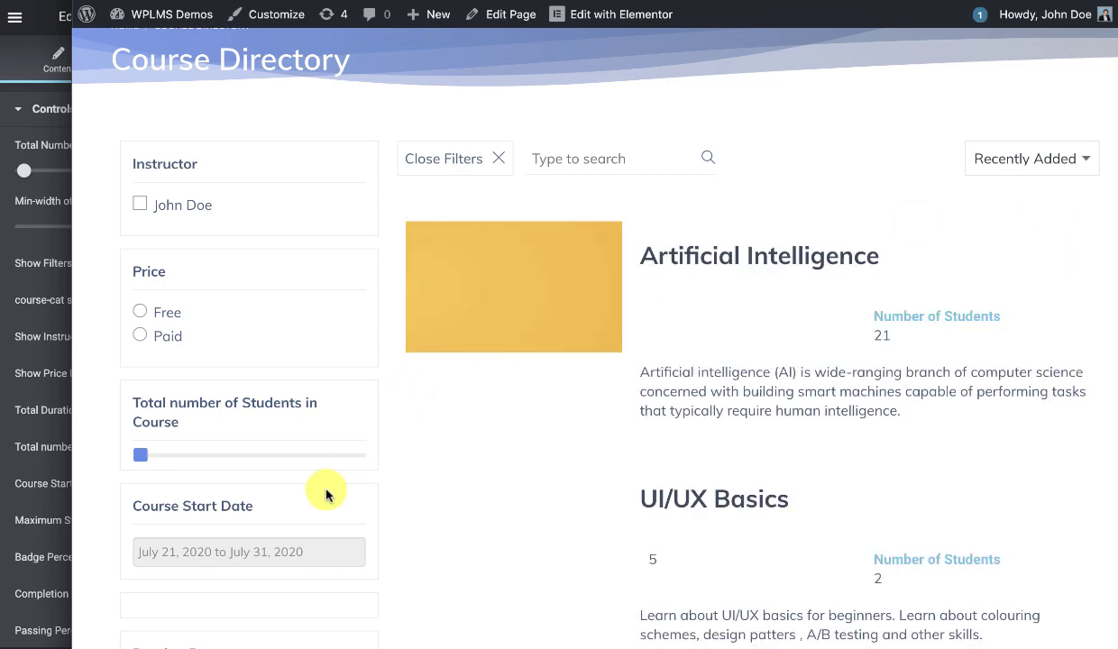
pyautogui.scroll(-4, 221, 505)
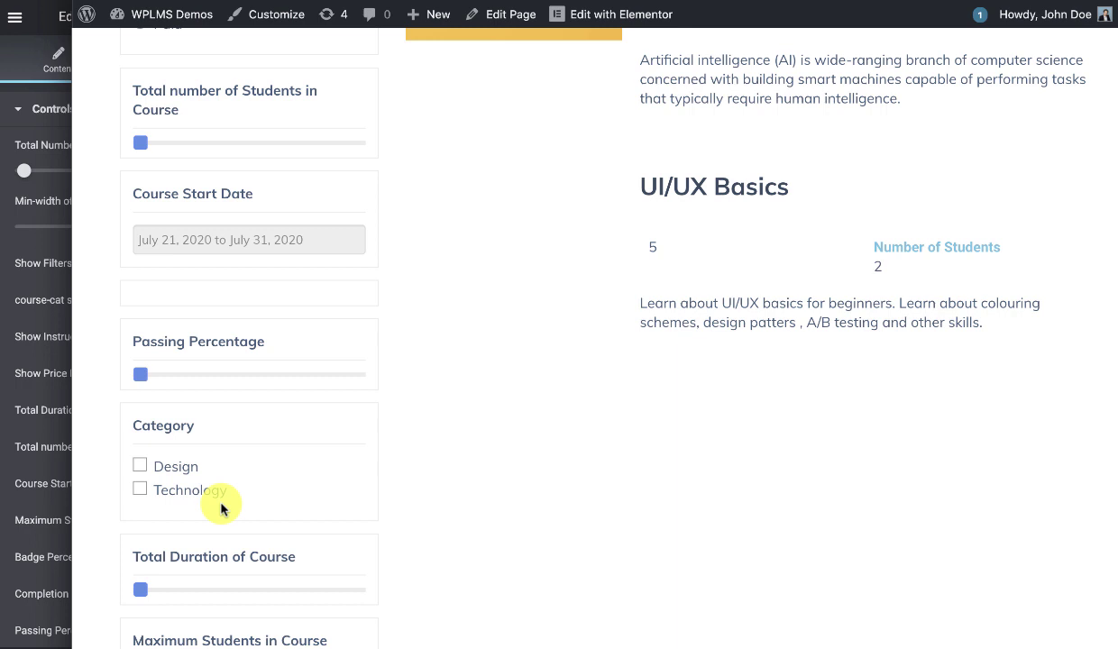